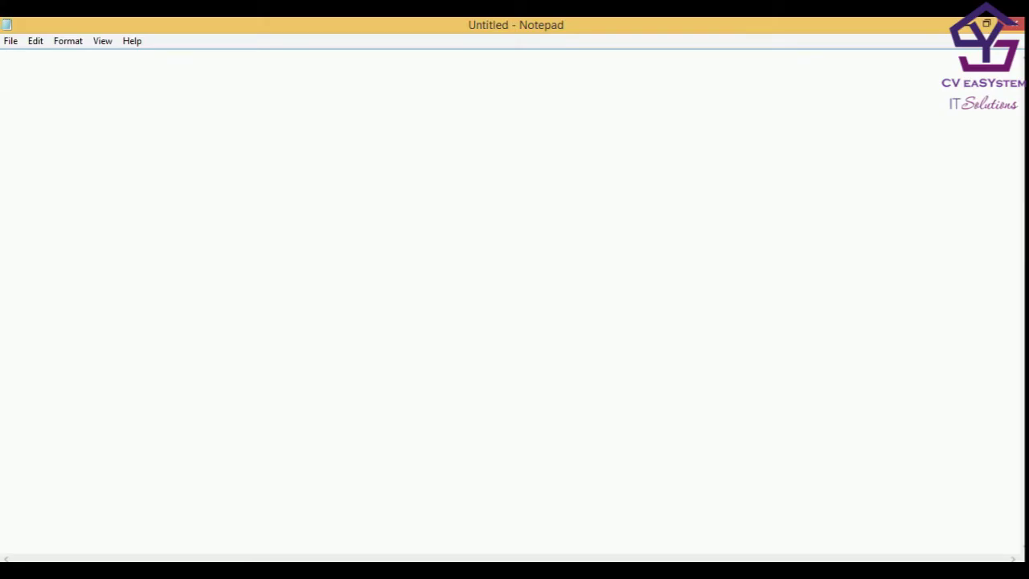
Write the Freezes Panes Ms. Excel 2010 tutorial title, a 'Langkahnya:' heading and step 1
type("Tutori")
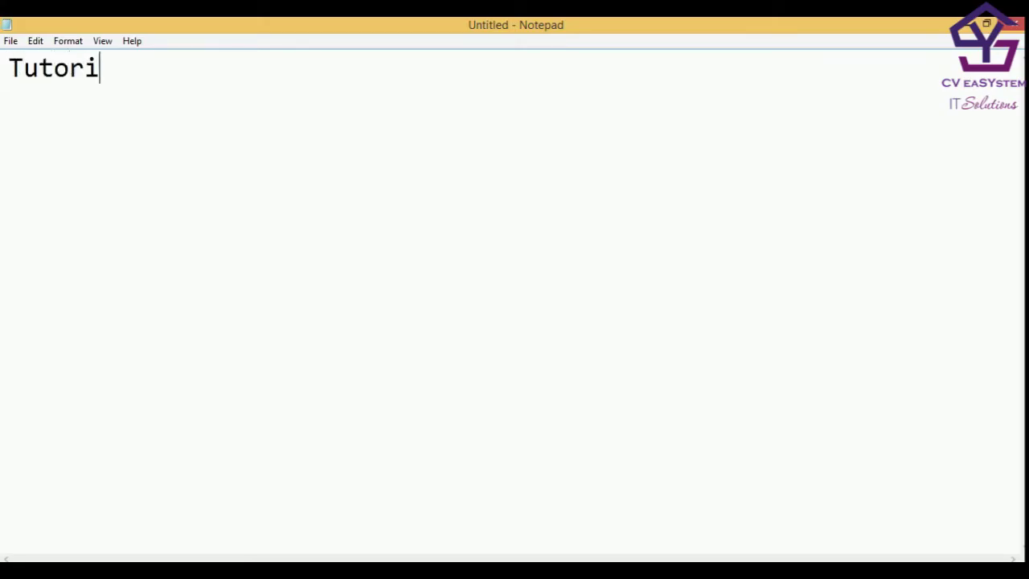
type("al ")
type("Men")
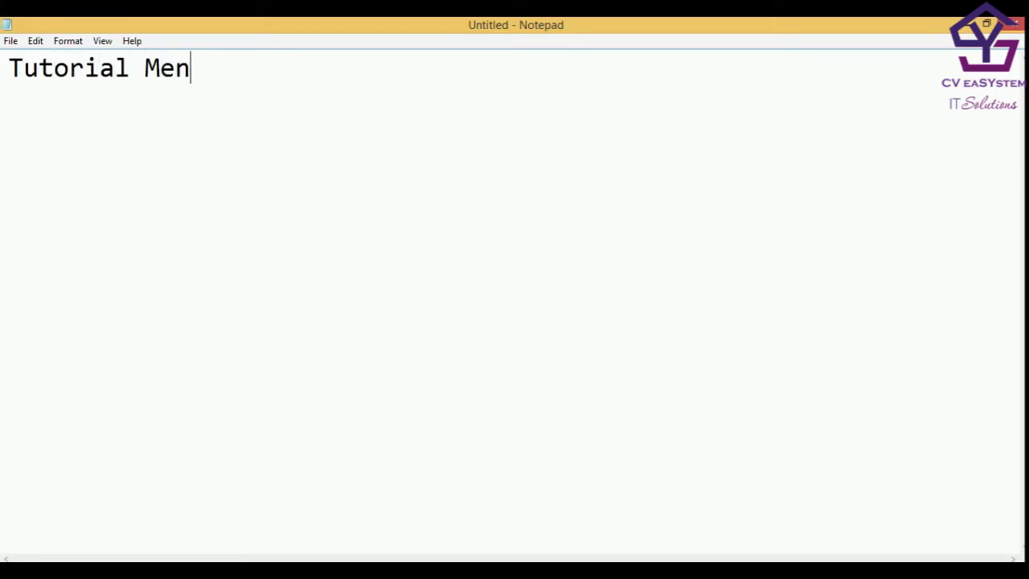
type("ggunakan Fr")
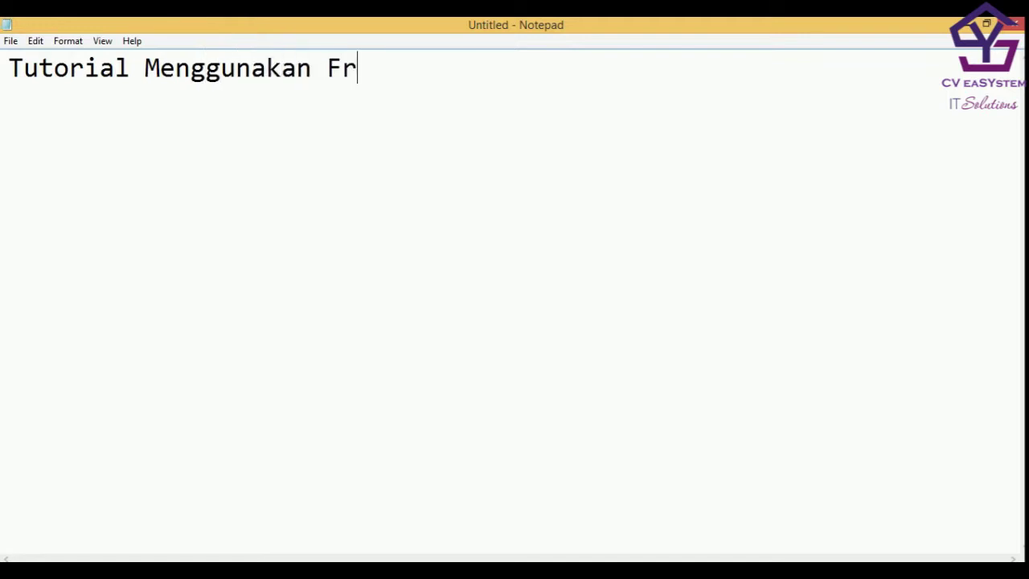
type("eezes Pan")
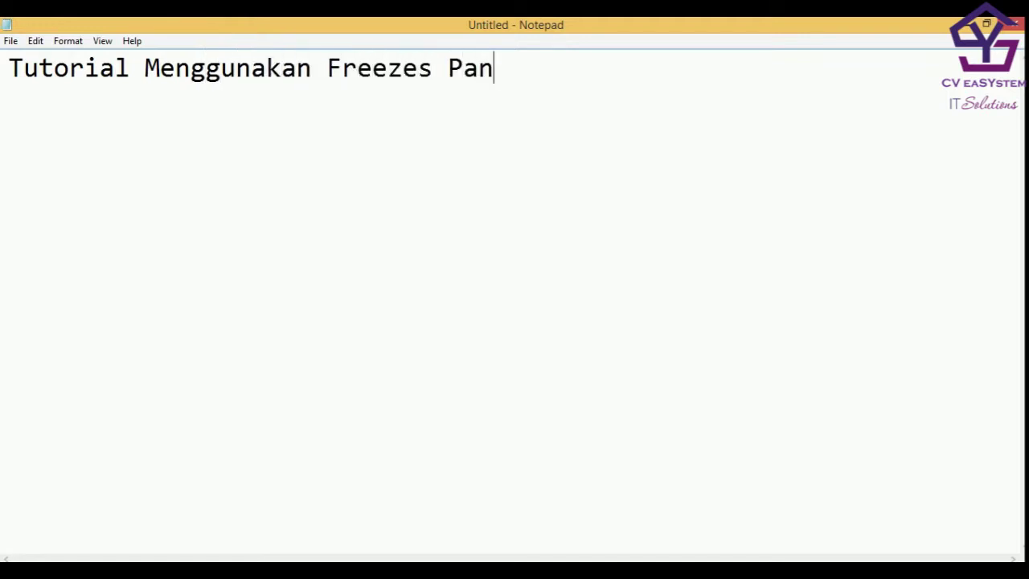
type("es Pada")
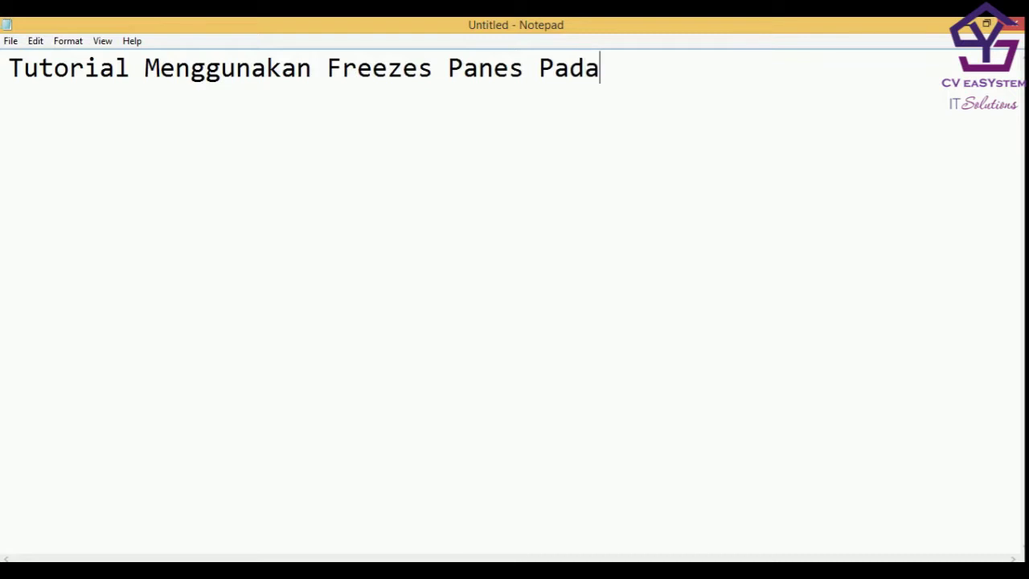
type(" Ms. ")
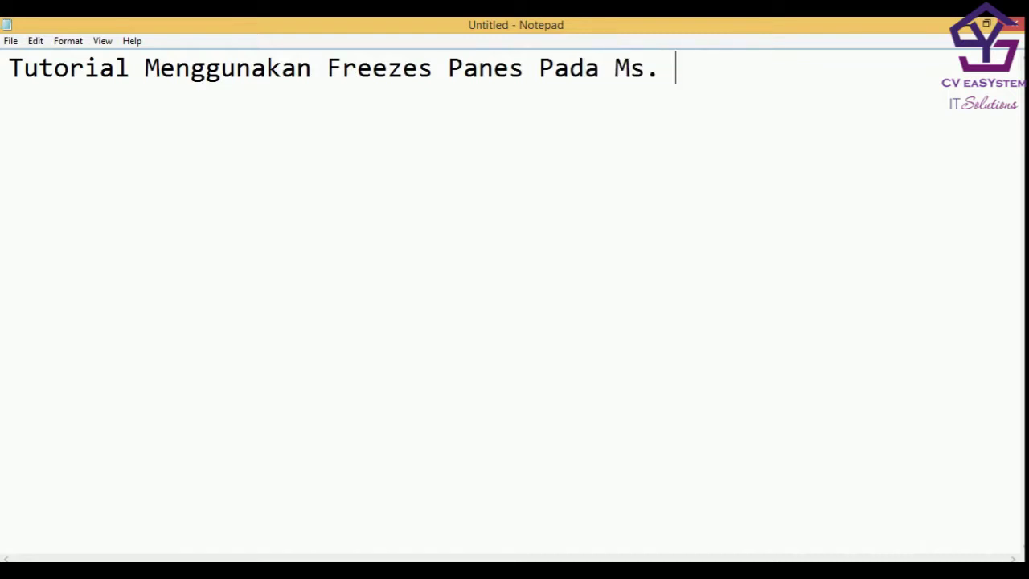
type("Excel 2012")
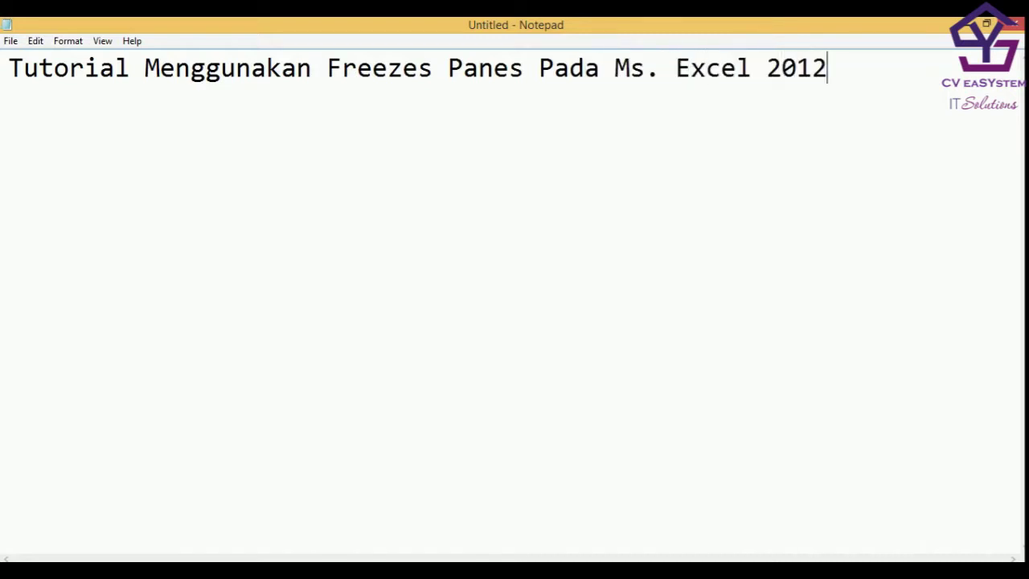
key("BackSpace")
type("0.")
key("Return")
type("Langkahn")
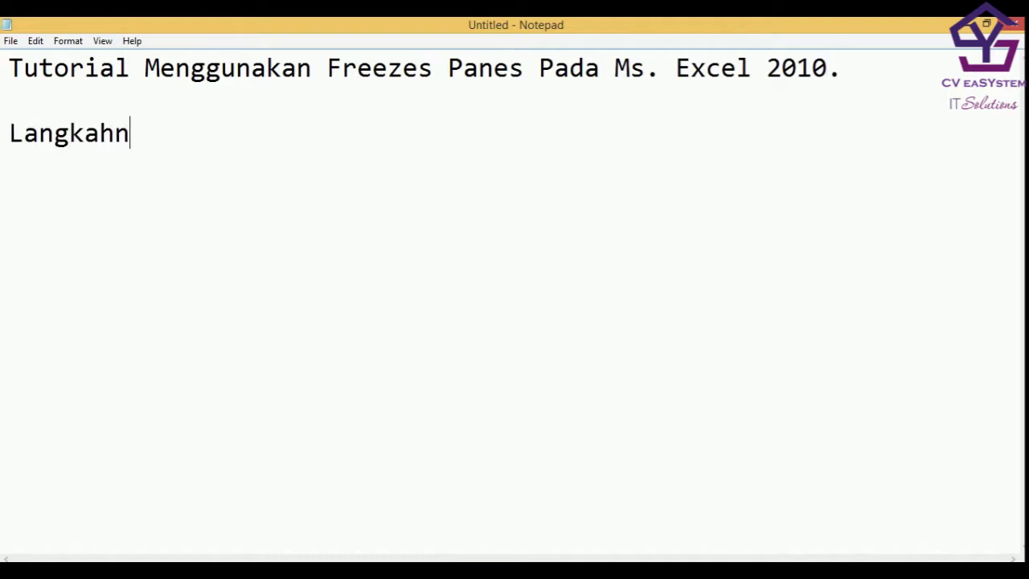
type("ya:")
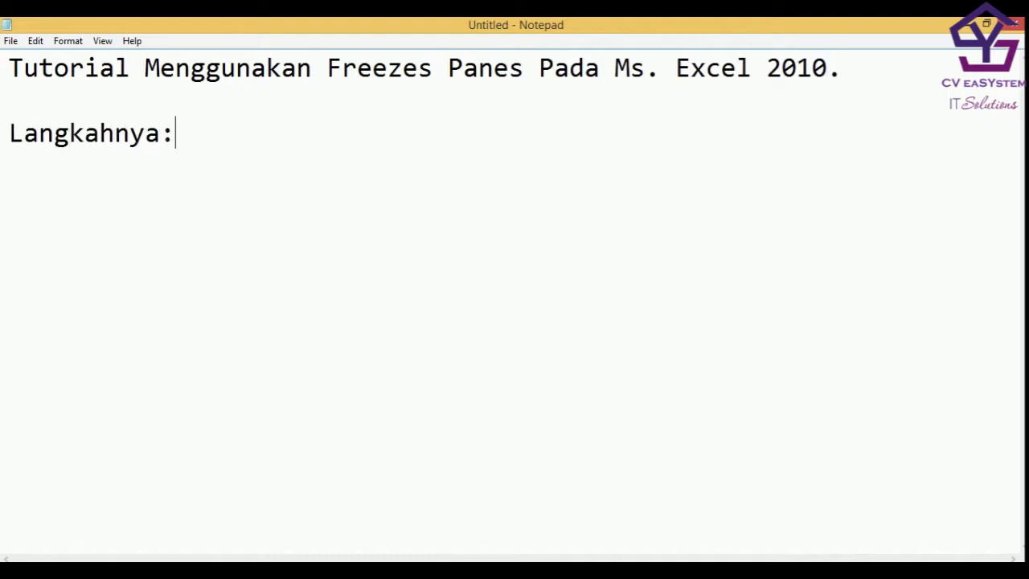
key("Return")
type("1. ")
type("Buka te")
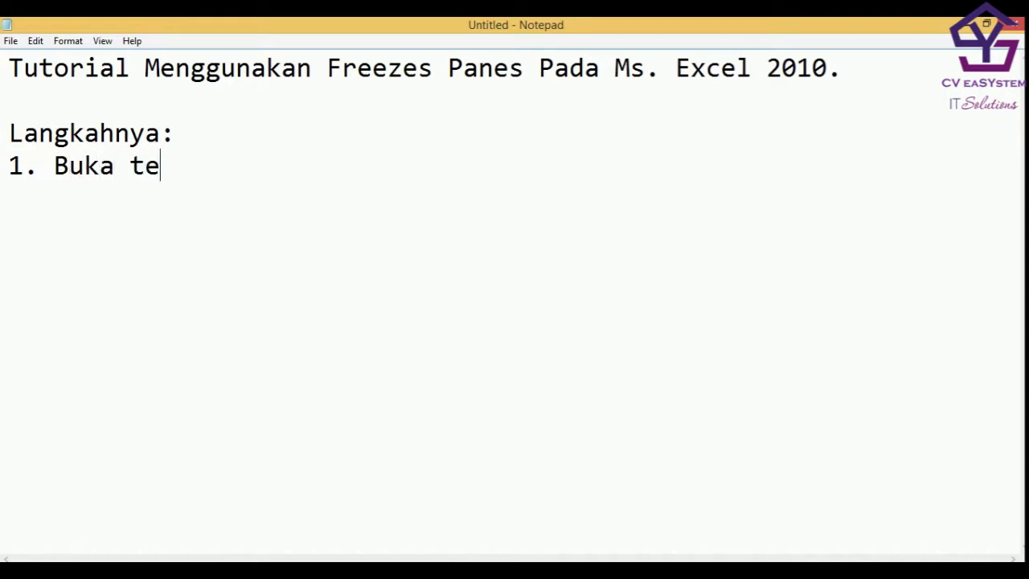
type("rleb")
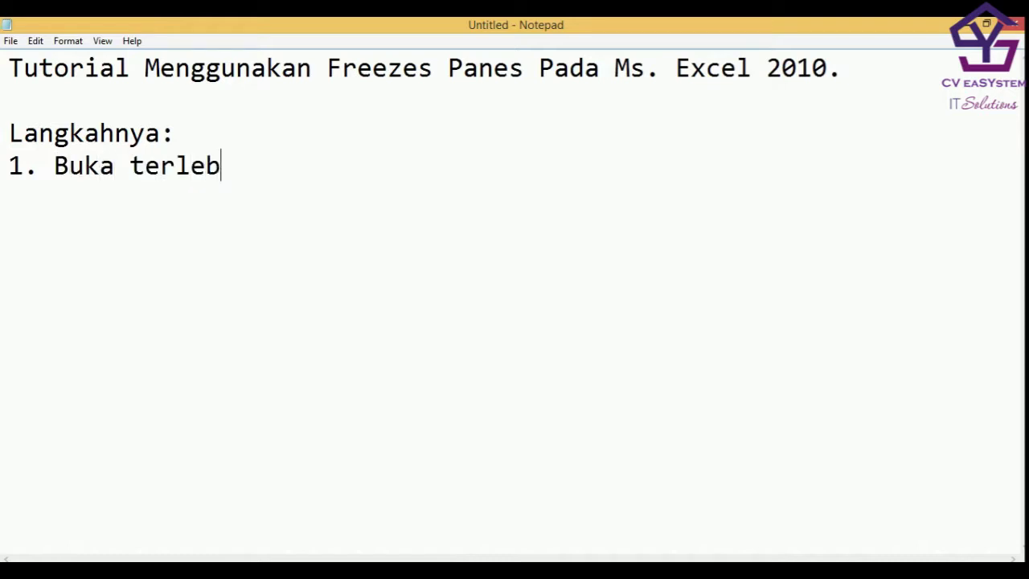
type("ih ")
type("dahulu ")
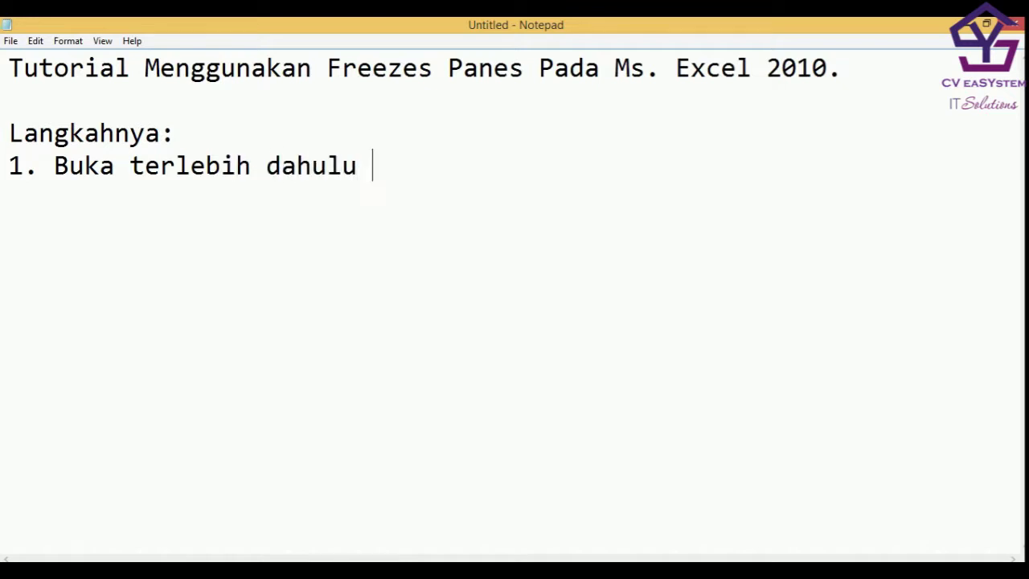
type("Ms.Ex")
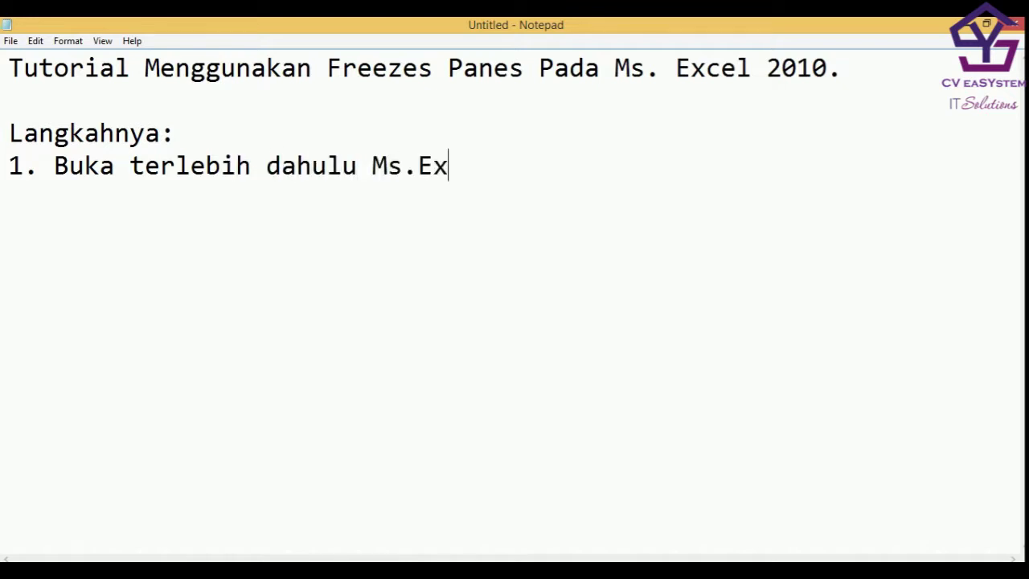
type("cel 201")
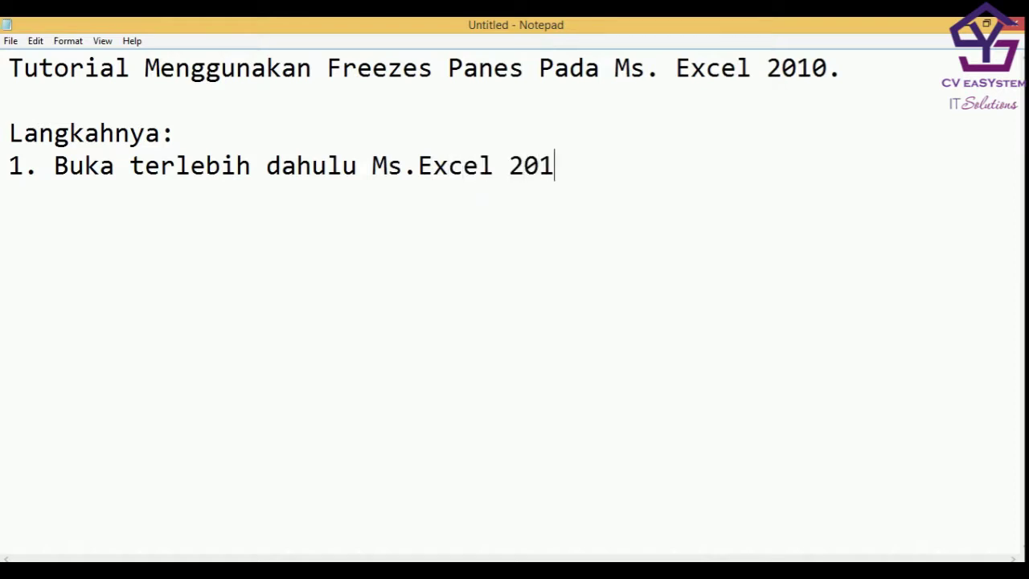
type("0")
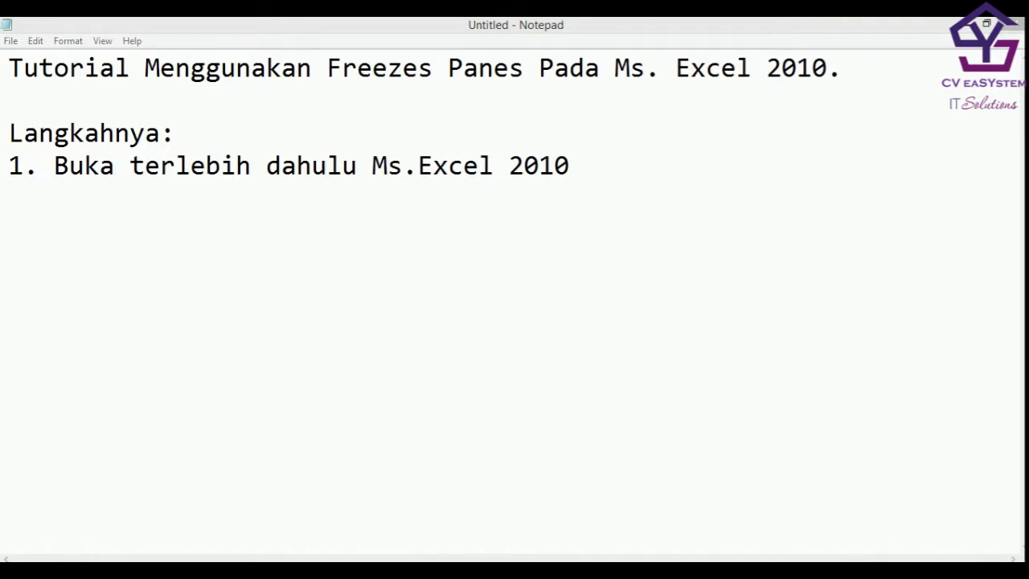
Launch Microsoft Excel 2010 from Windows Search, select the DATA SISWA table, then return to Notepad
key("super+q")
type("exc")
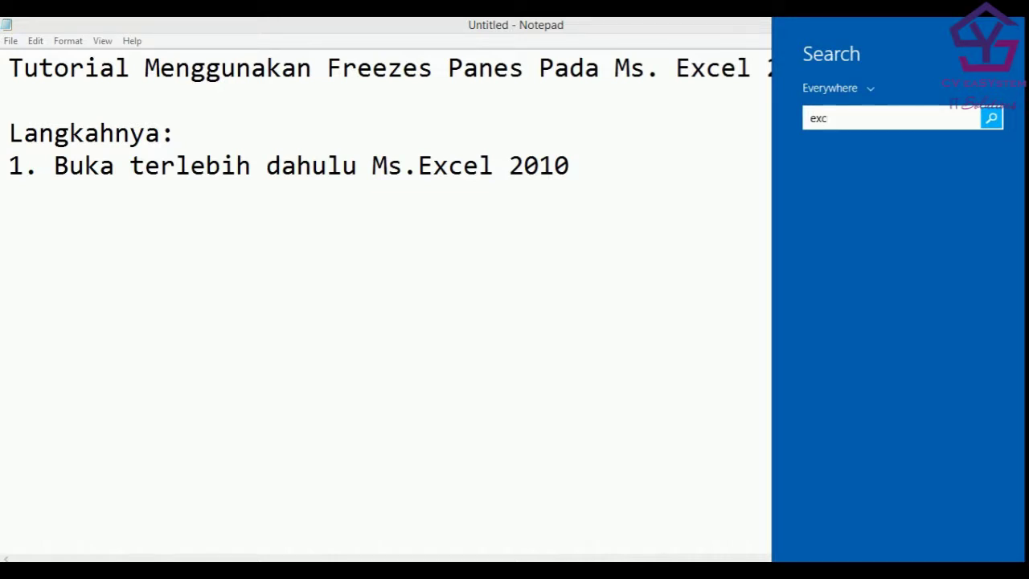
type("el 2010")
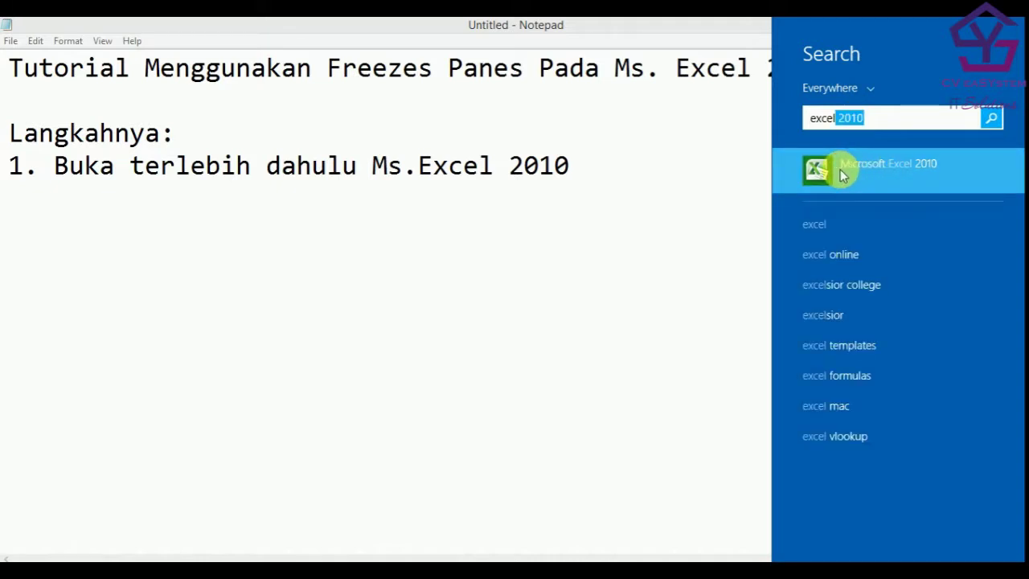
left_click(843, 173)
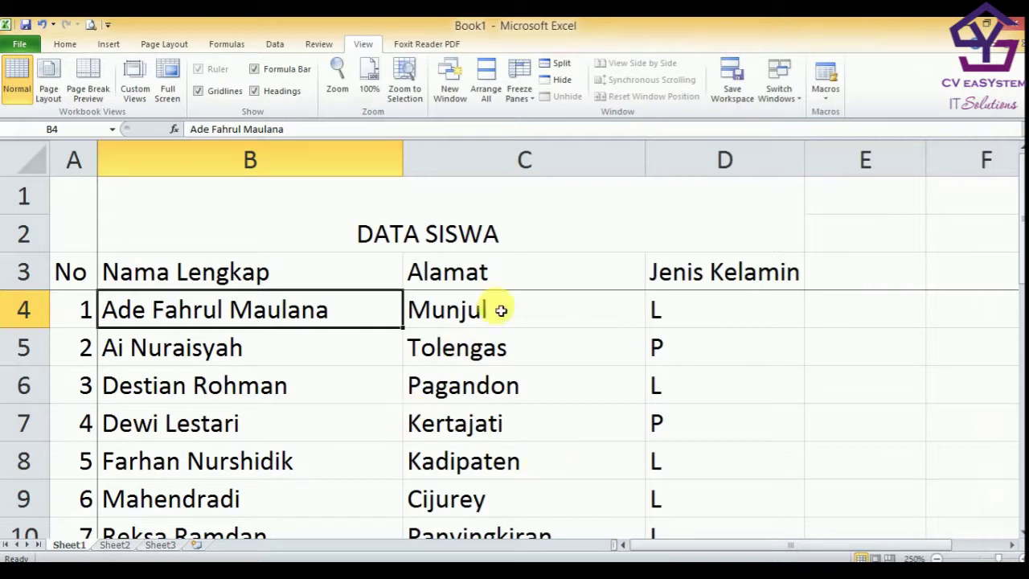
mouse_move(81, 211)
left_mouse_down()
mouse_move(654, 480)
mouse_move(661, 516)
left_mouse_up()
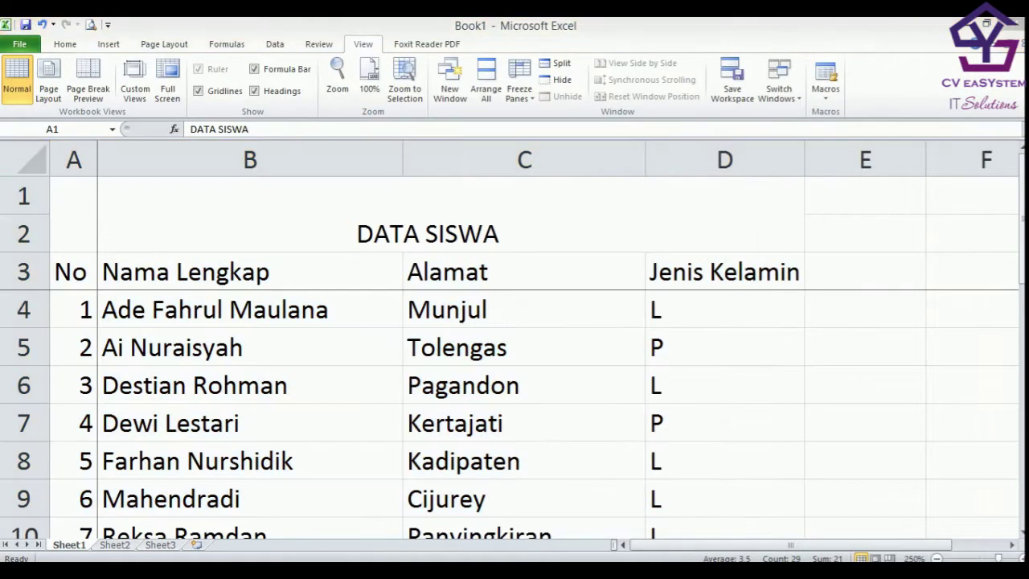
key("alt+Tab")
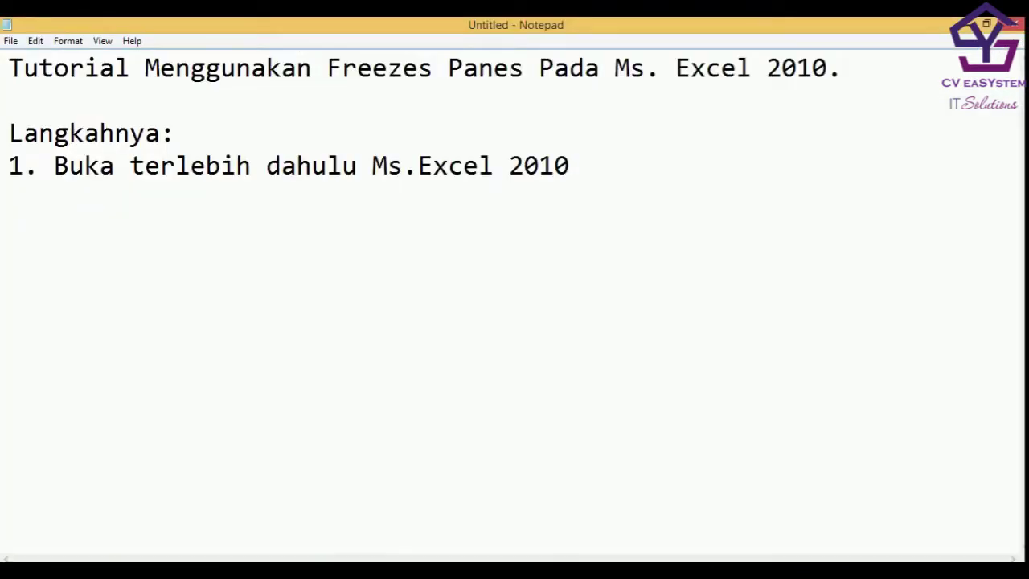
Add step 2 about the prepared Freezes Panes 2010 example, ending 'Ini dia contohnya.....'
type(".")
key("Return")
type("2. S")
type("ay")
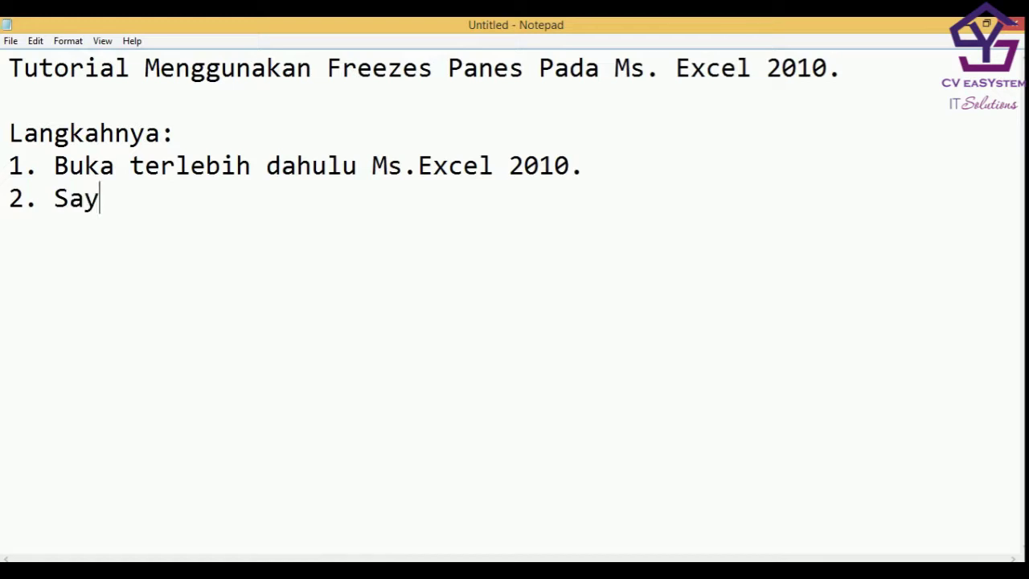
type("a sudah m")
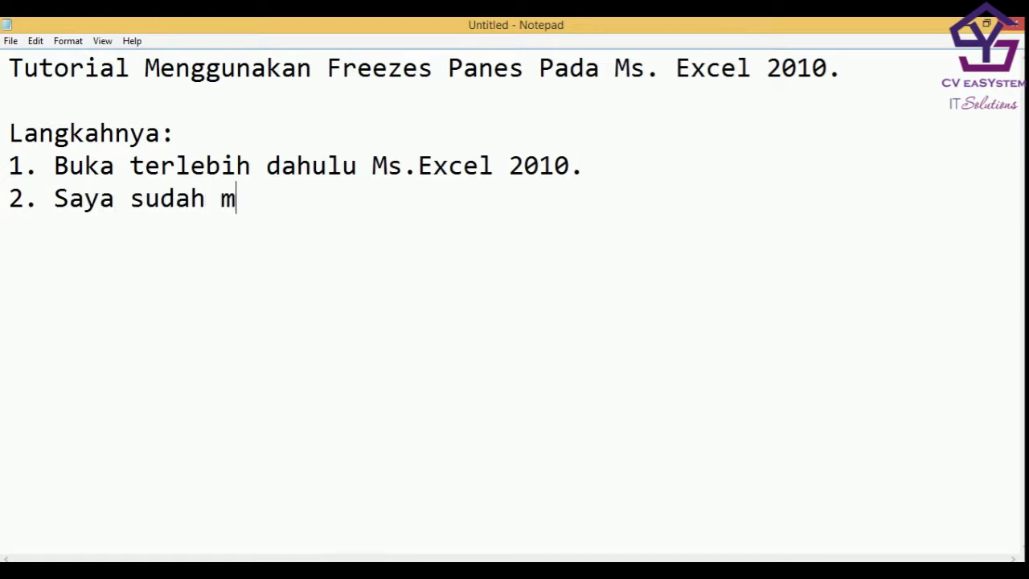
type("embuatkan co")
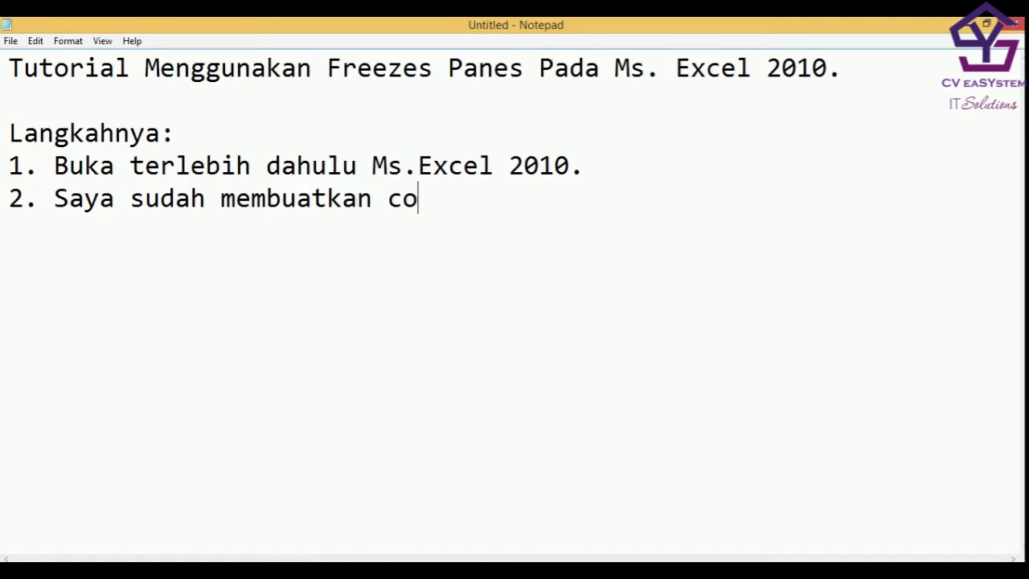
type("ntoh ")
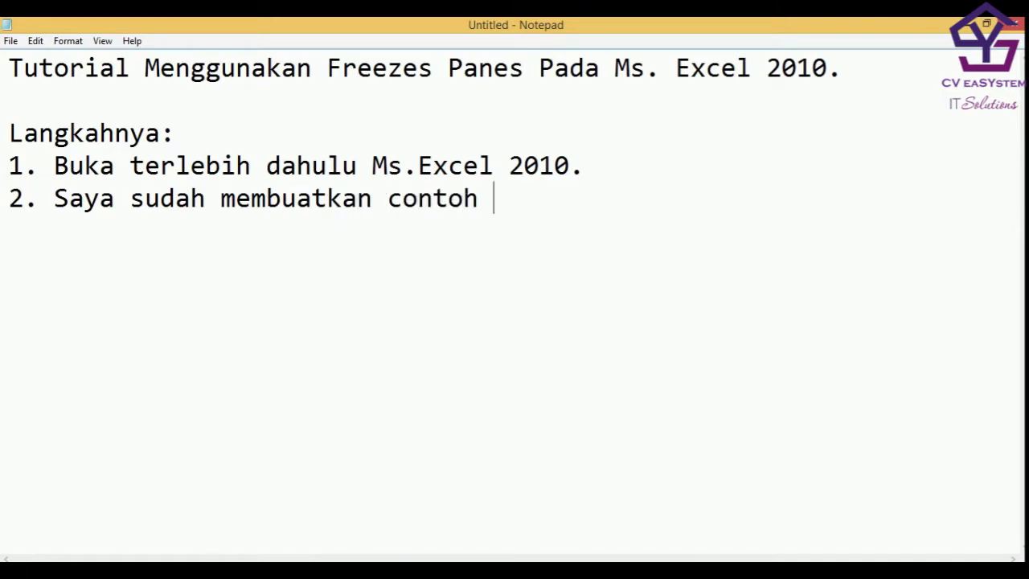
type("Penggunaan ")
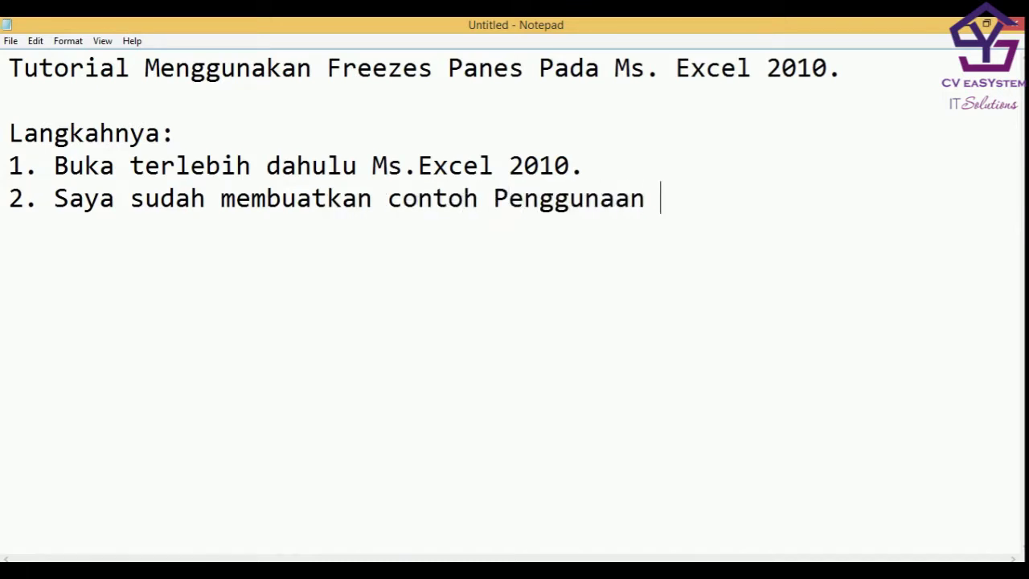
type("Freeze")
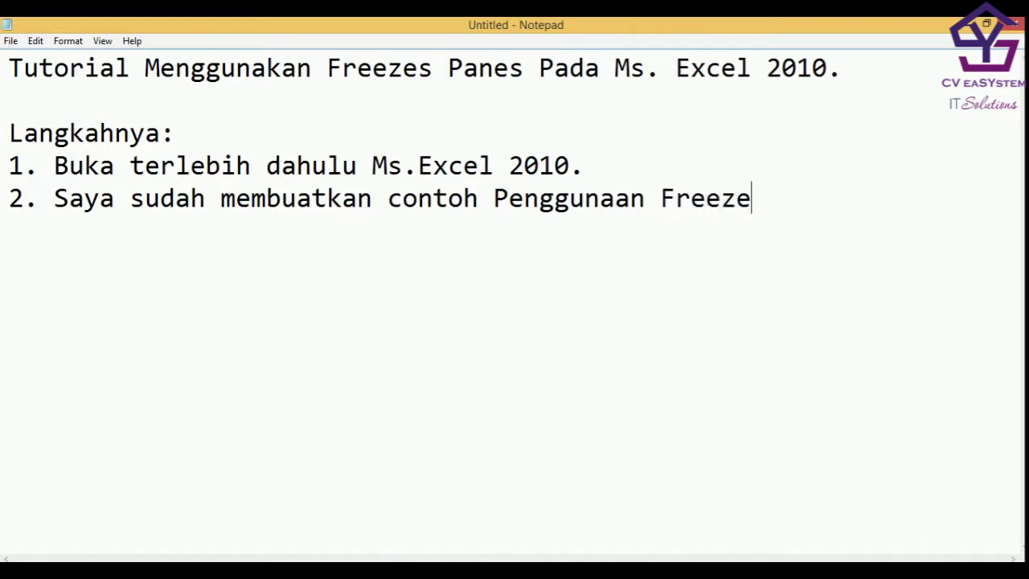
type("s Panes 2")
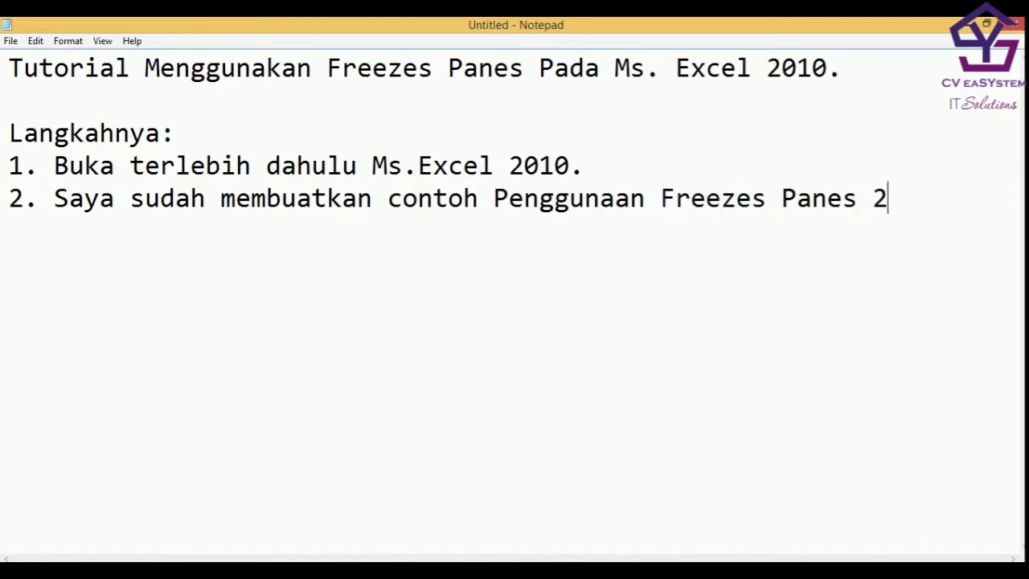
type("010")
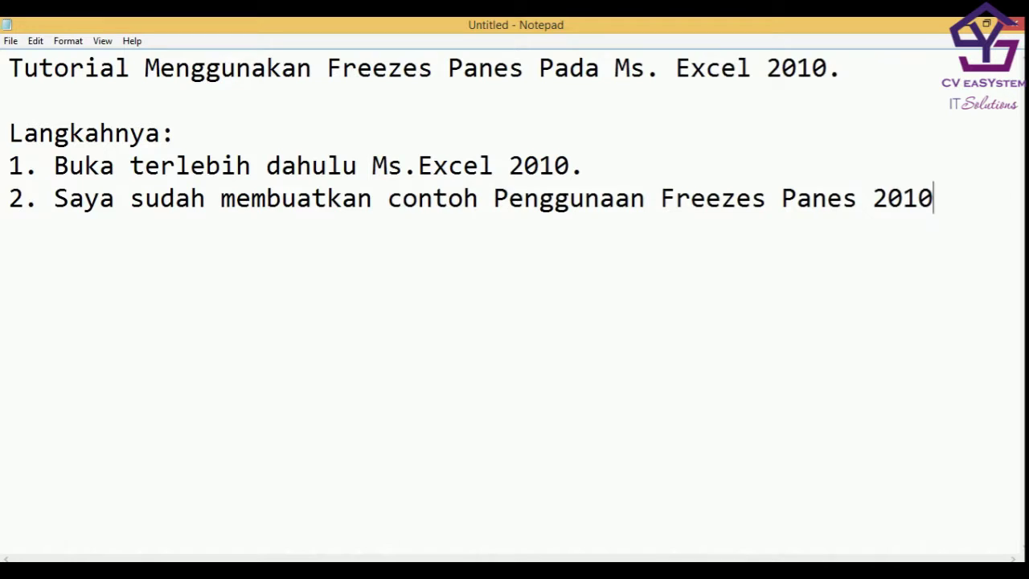
type(". ")
type("   Ini dia con")
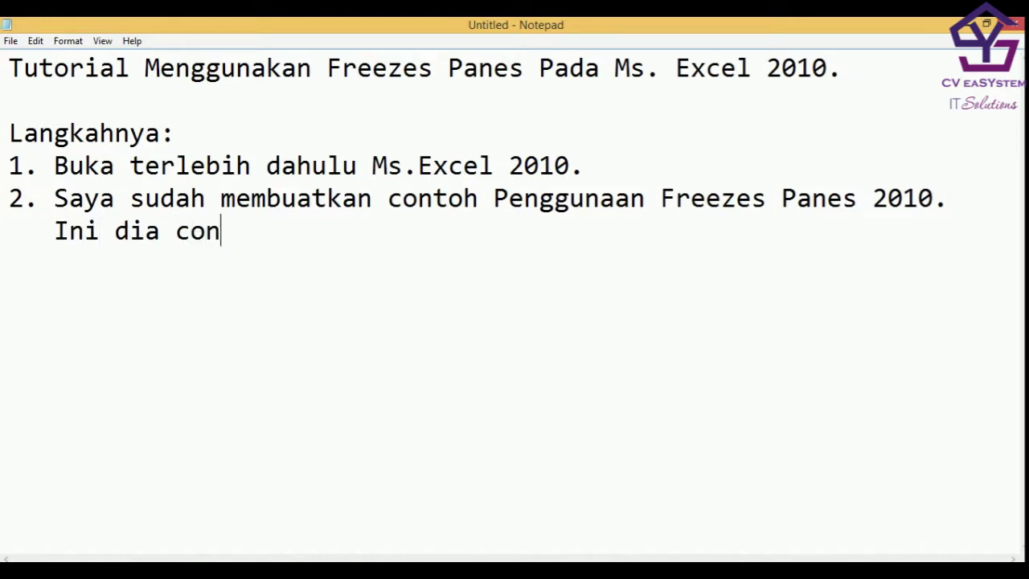
type("tohnya.....")
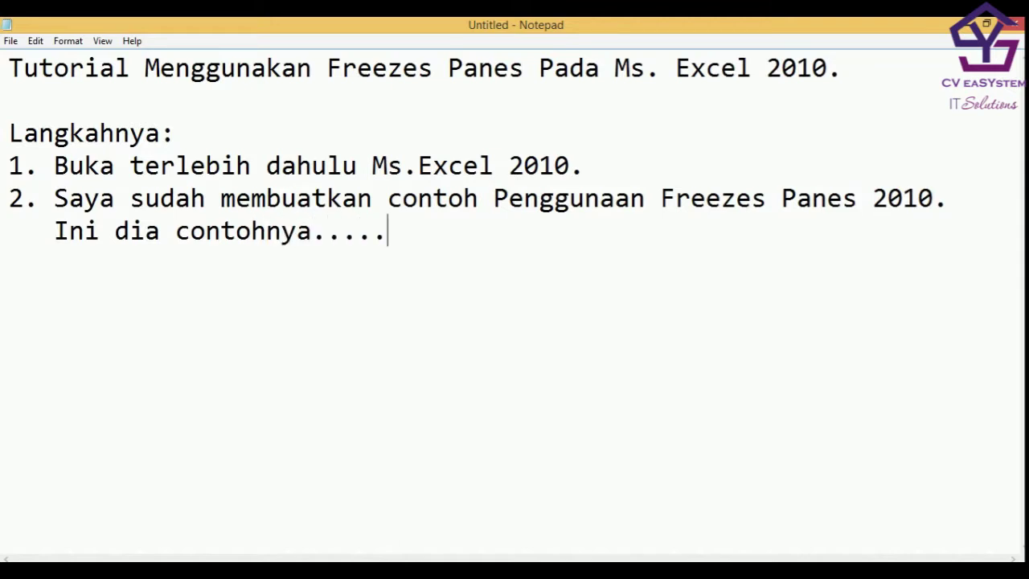
key("Return")
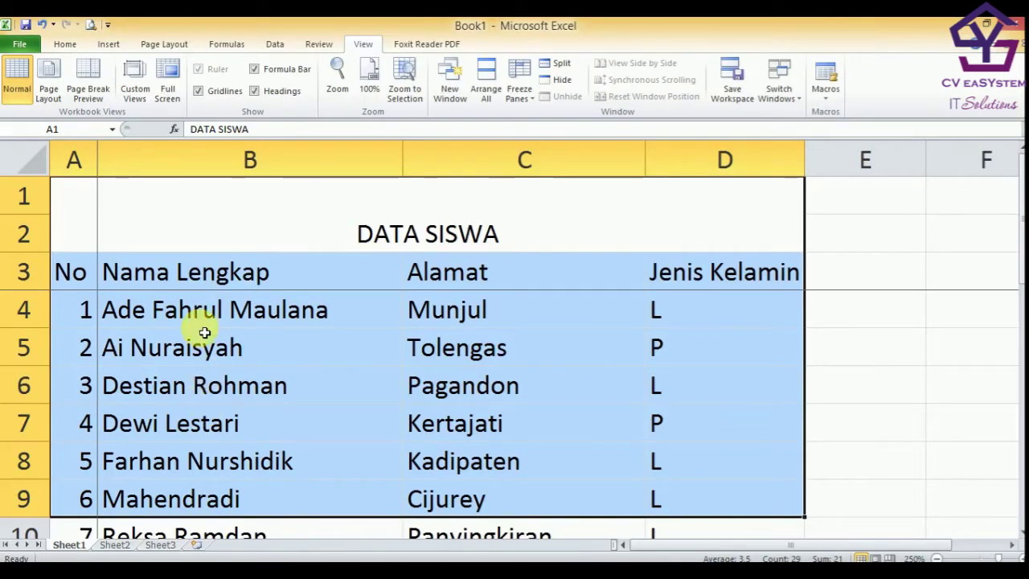
Arrow through column B and row 4 to show the header row and No column stay fixed
left_click(204, 310)
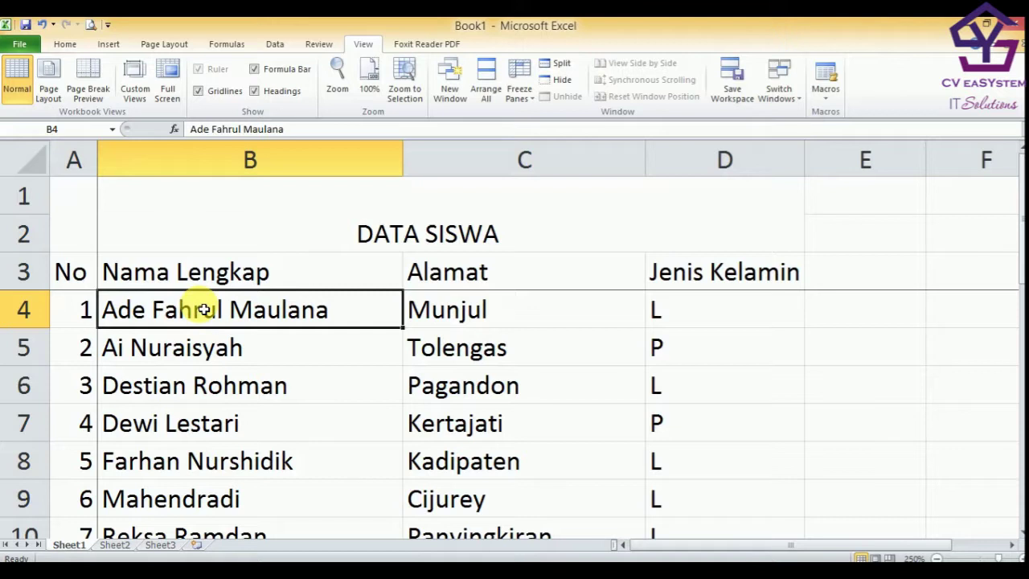
key("Down")
key("Down")
key("Down")
key("Down")
key("Down")
key("Down")
key("Down")
key("Down")
key("Down")
key("Down")
key("Down")
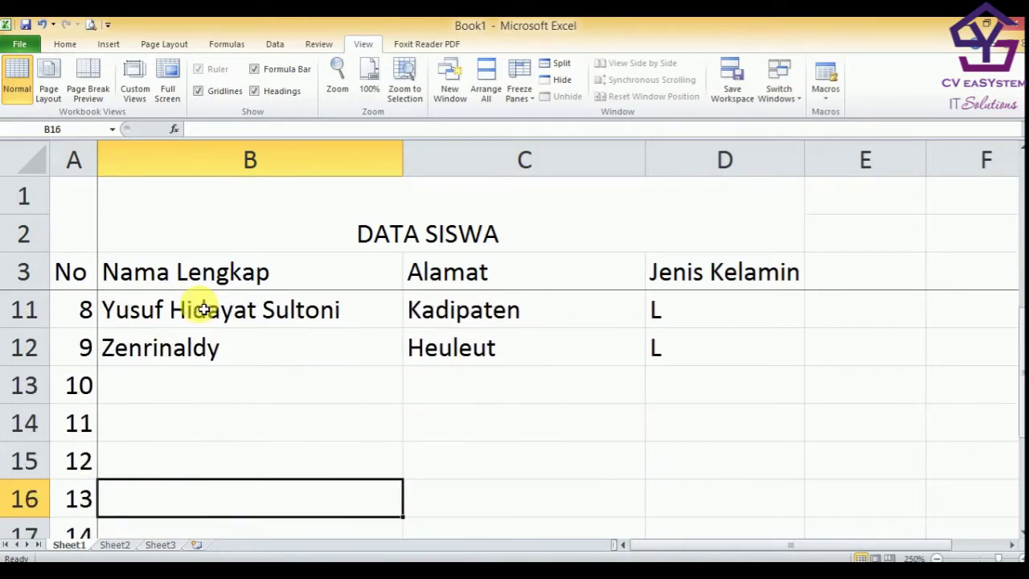
key("Down")
key("Down")
key("Down")
key("Up")
key("Up")
key("Up")
key("Up")
key("Up")
key("Up")
key("Up")
key("Up")
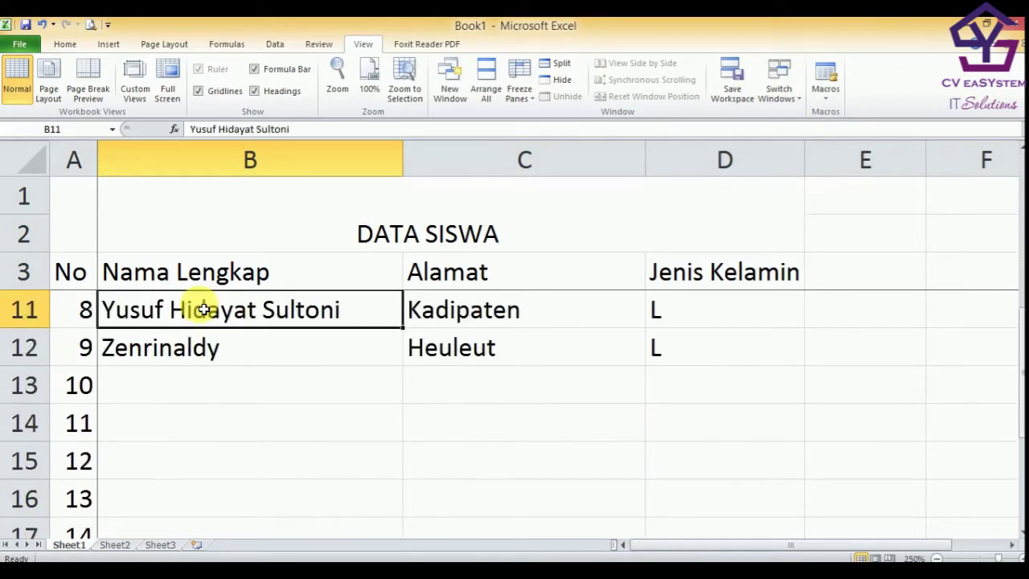
key("Up")
key("Up")
key("Up")
key("Up")
key("Up")
key("Up")
key("Up")
key("Right")
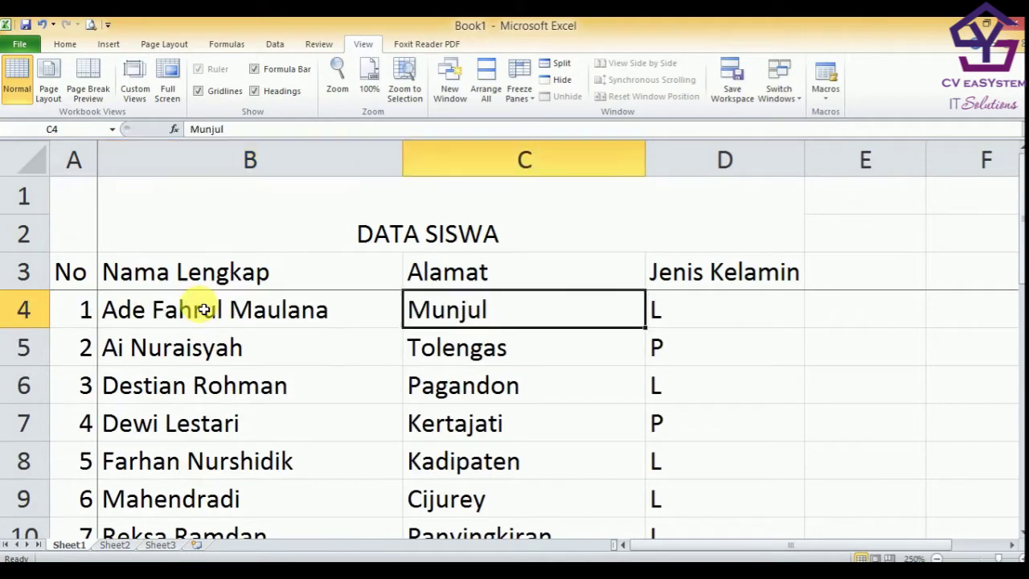
key("Right")
key("Right")
key("Right")
key("Right")
key("Right")
key("Right")
key("Right")
key("Right")
key("Left")
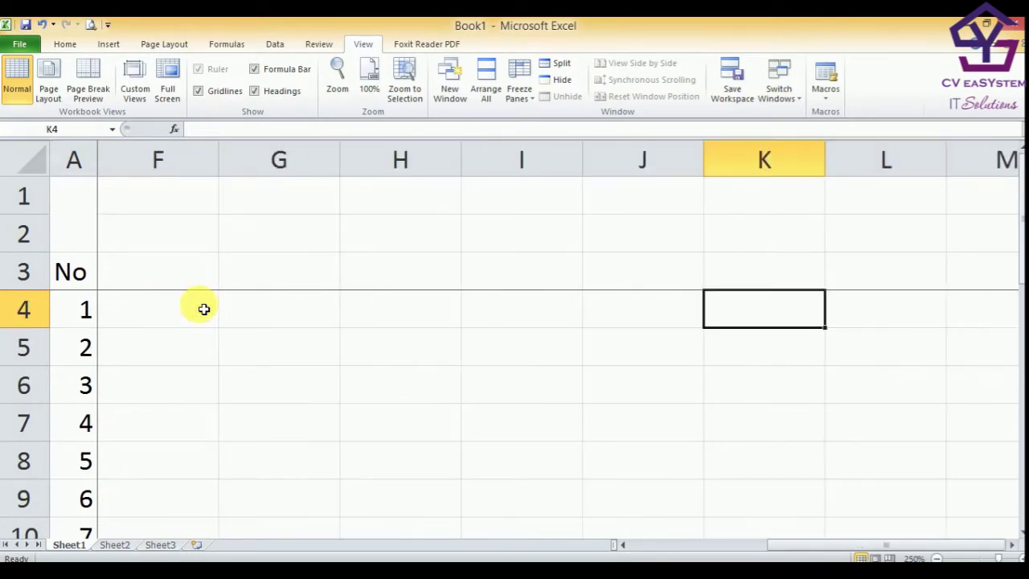
key("Left")
key("Left")
key("Left")
key("Left")
key("Left")
key("Left")
key("Left")
key("Left")
key("Left")
key("Left")
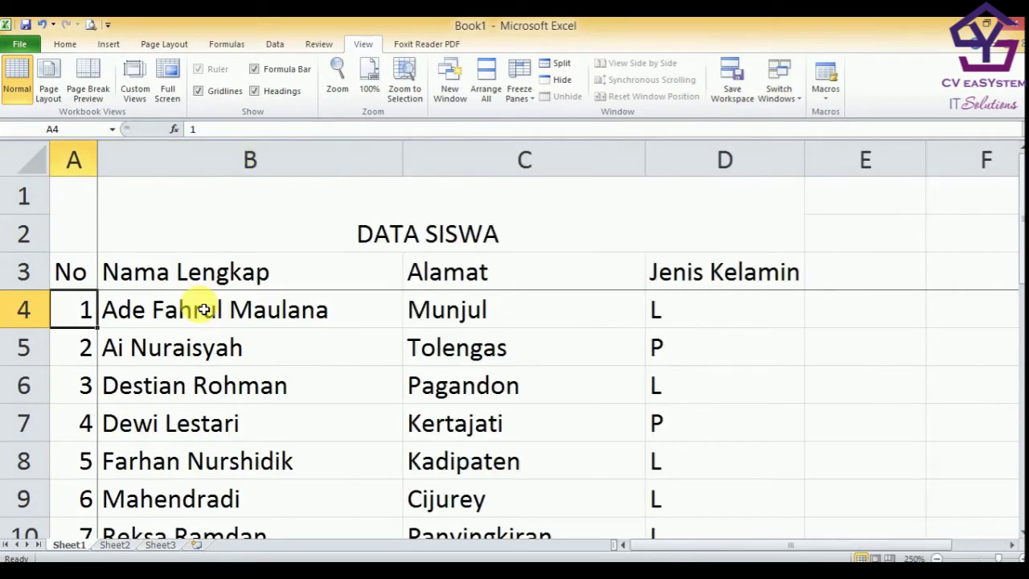
key("Right")
key("Down")
key("Down")
key("Down")
key("Down")
key("Down")
key("Down")
key("Down")
key("Down")
key("Down")
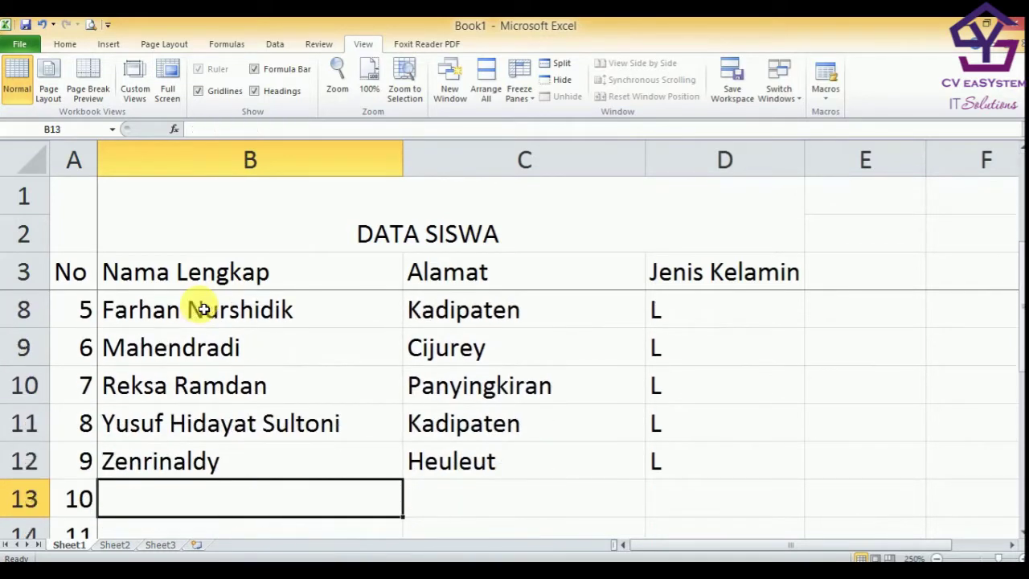
key("Down")
key("Down")
key("Down")
key("Down")
key("Down")
key("Up")
key("Up")
key("Up")
key("Up")
key("Up")
key("Up")
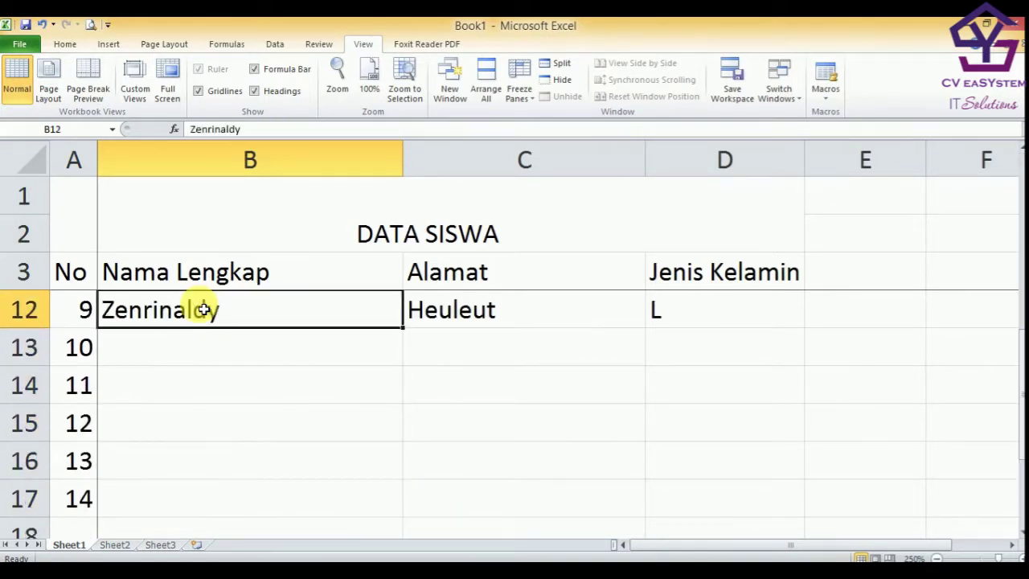
key("Up")
key("Up")
key("Up")
key("Up")
key("Up")
key("Up")
key("Up")
key("Up")
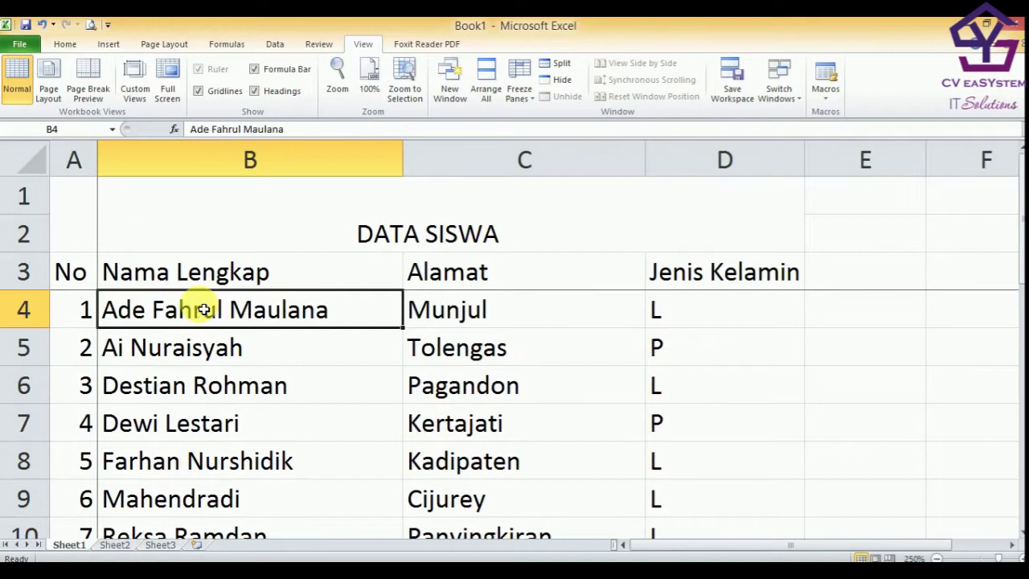
Select the title block and the No column, then return to Notepad
mouse_move(101, 211)
left_mouse_down()
mouse_move(461, 277)
mouse_move(83, 232)
left_mouse_up()
double_click(83, 233)
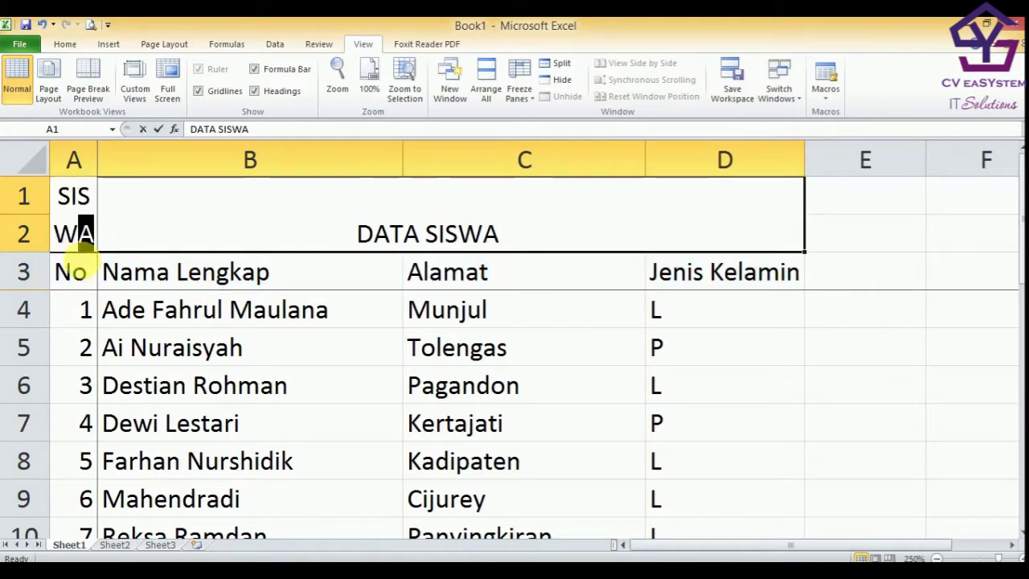
left_click(75, 275)
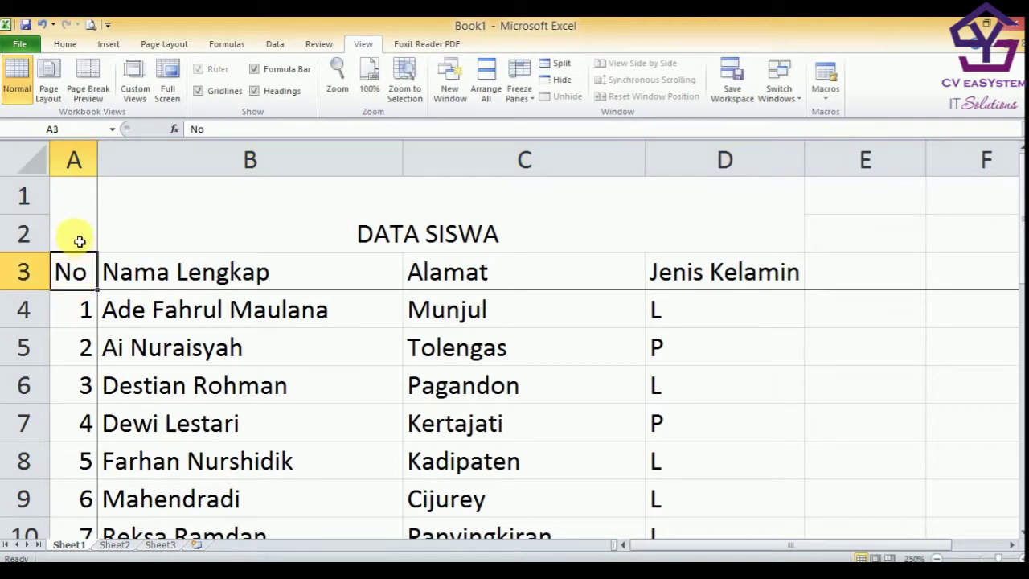
mouse_move(71, 273)
left_mouse_down()
mouse_move(72, 460)
mouse_move(73, 271)
left_mouse_up()
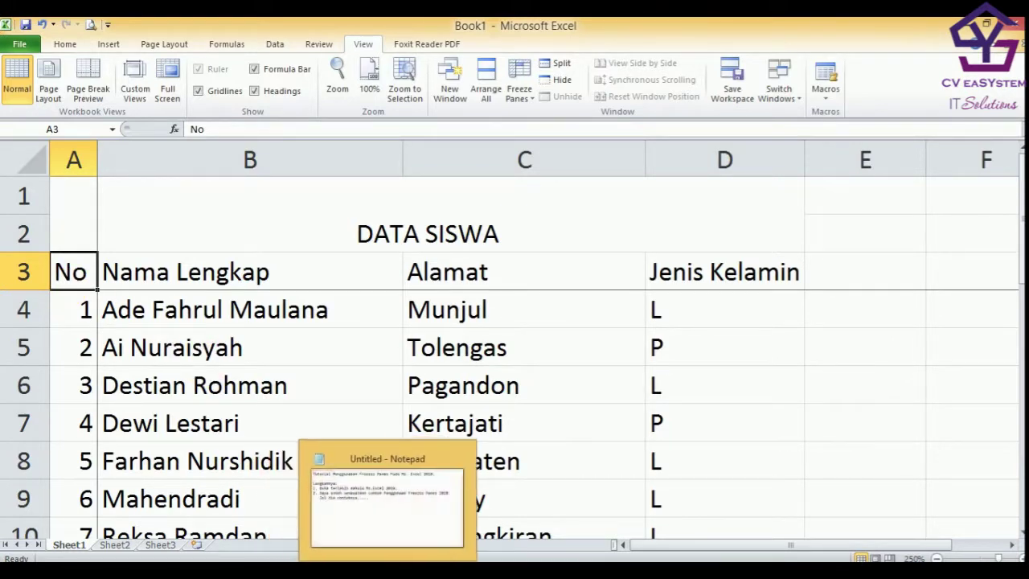
left_click(373, 573)
Write step 3 'Ada beberapa Kolom dan Baris bila saya Scroll tidak ikut', with 'tergulung' on the next line
type("3")
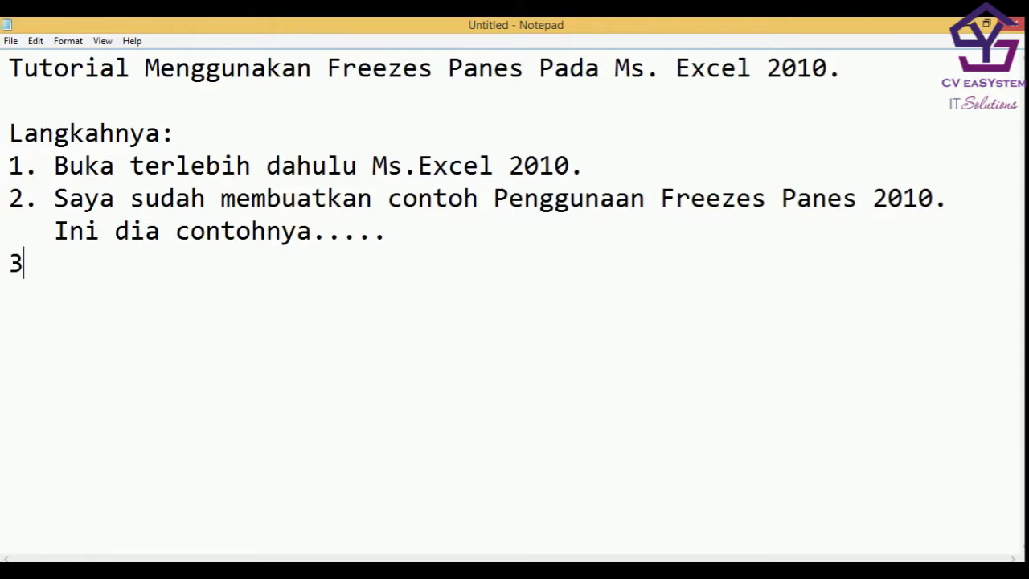
type(". Ko")
type("lom da")
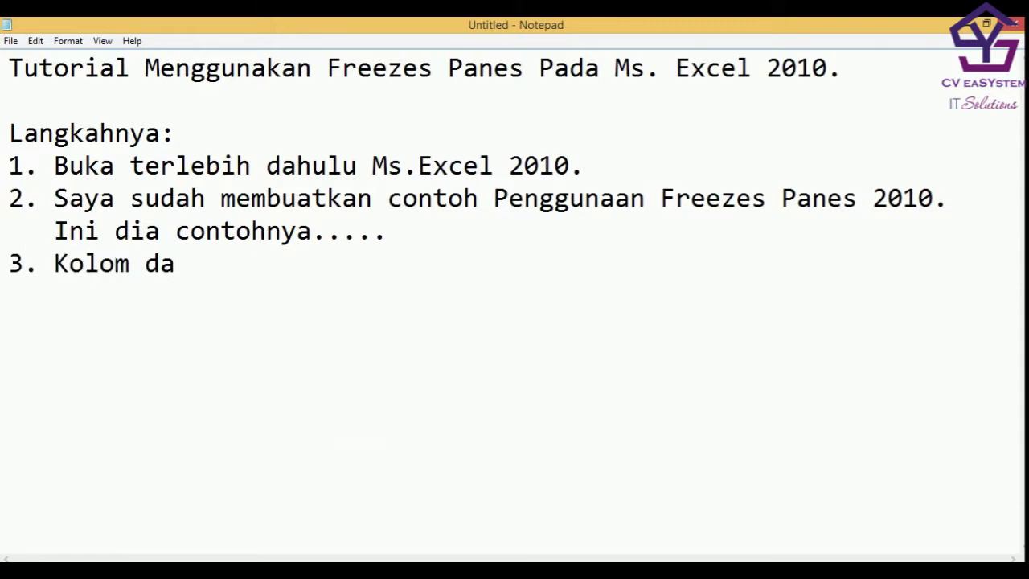
key("BackSpace")
key("BackSpace")
key("BackSpace")
key("BackSpace")
key("BackSpace")
key("BackSpace")
key("BackSpace")
key("BackSpace")
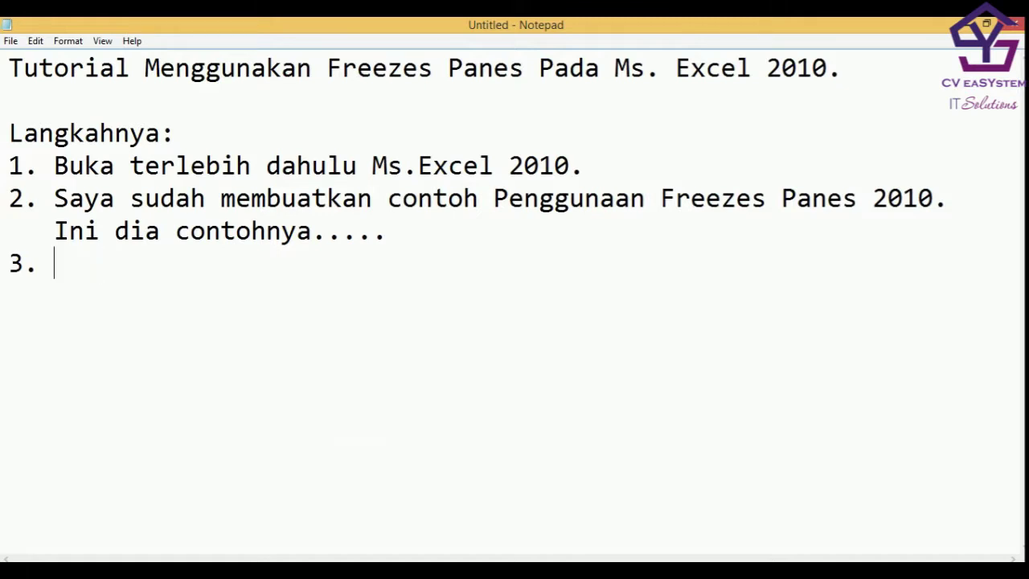
type("Ada ")
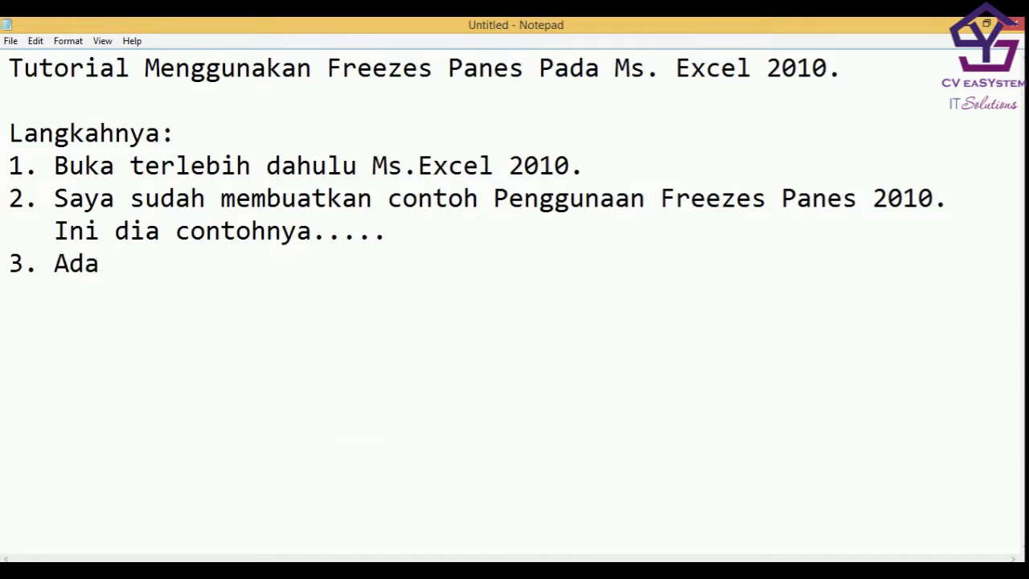
type("beberap")
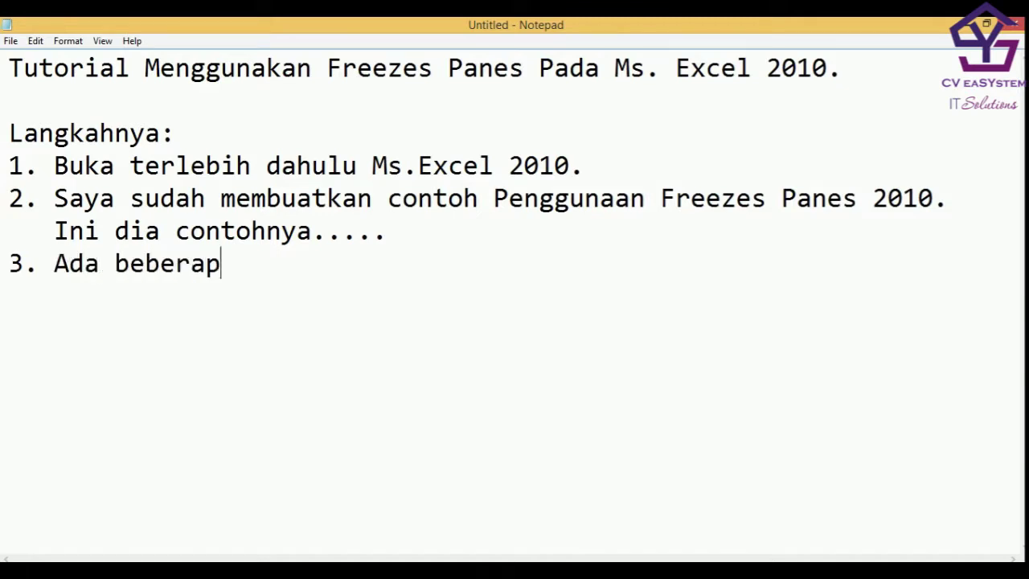
type("a Kolom dan")
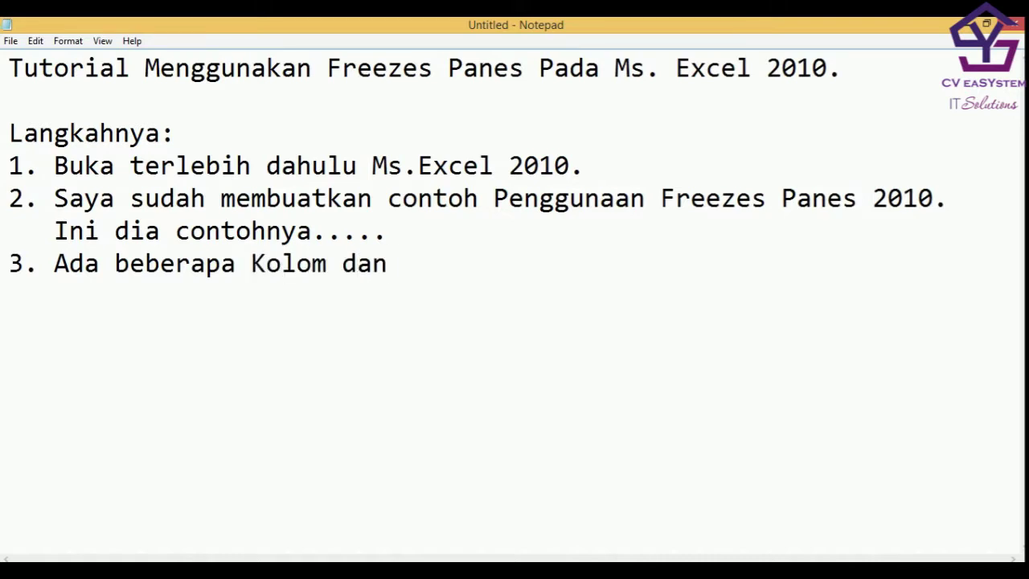
type(" Baris b")
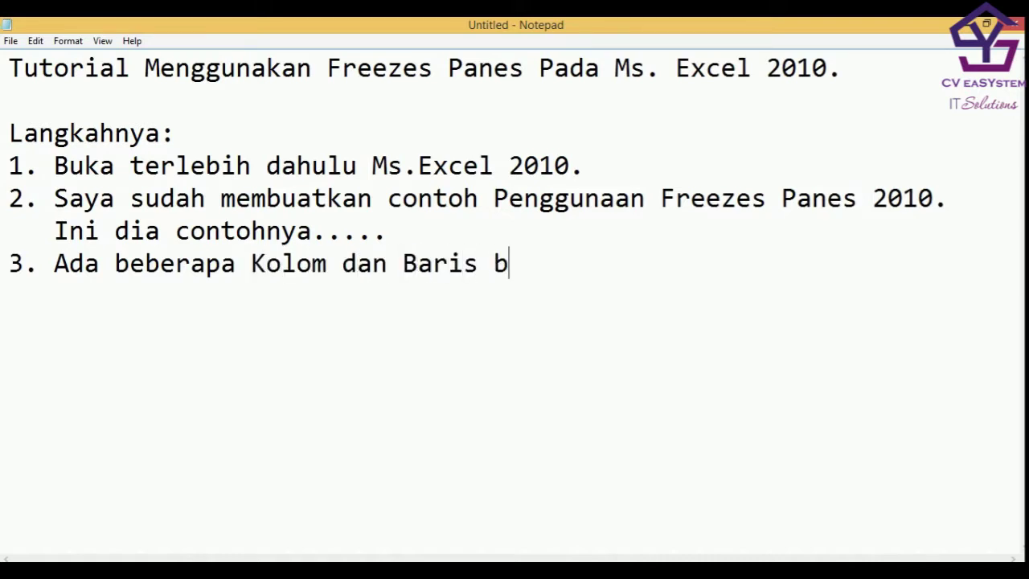
type("ila sa")
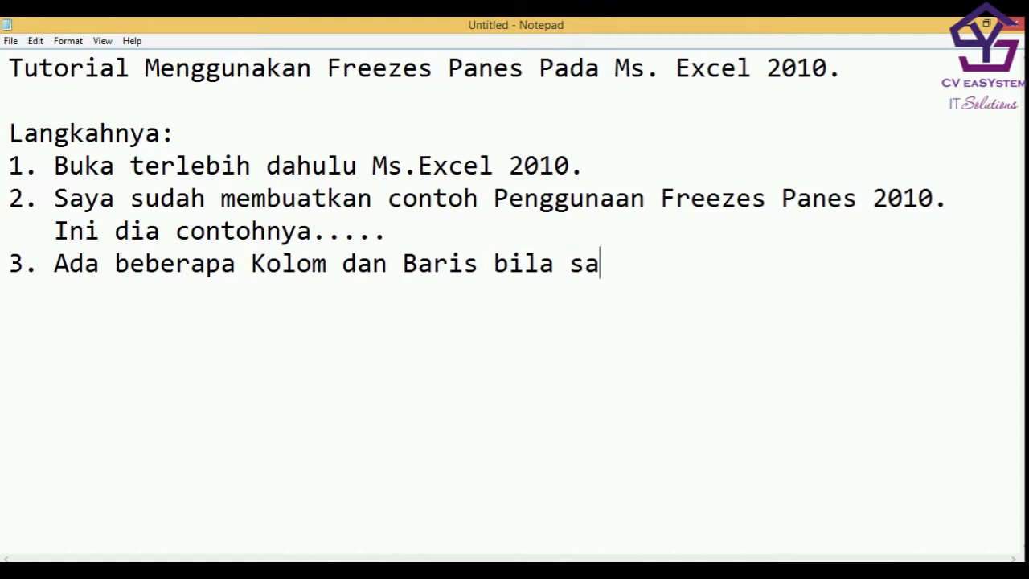
type("ya Scr")
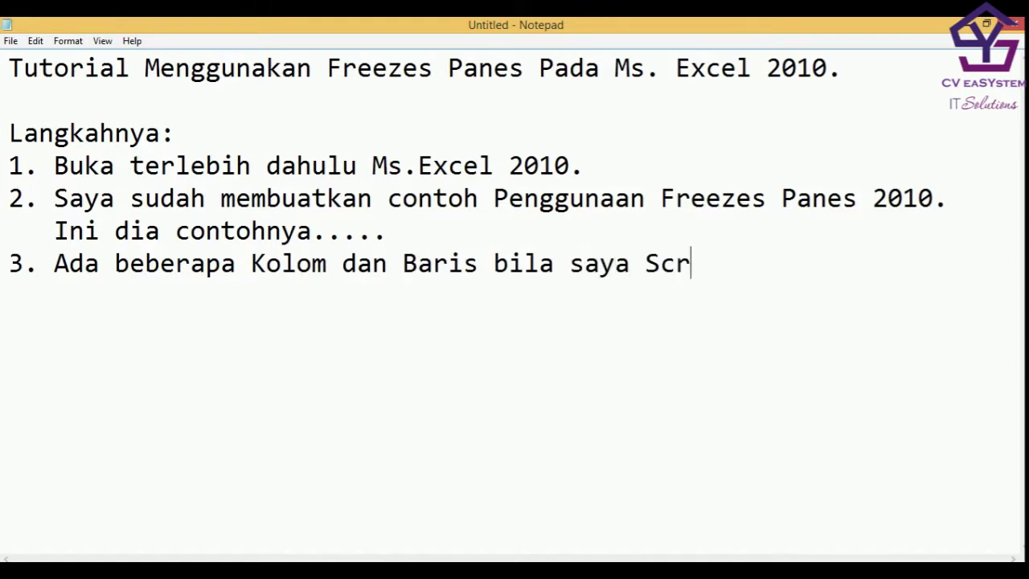
type("oll tid")
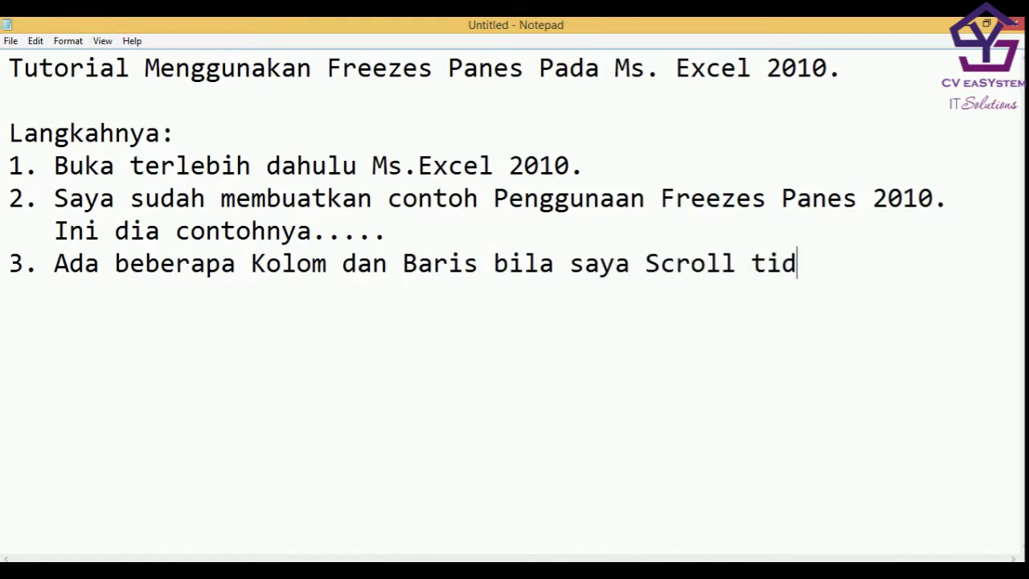
type("ak ikut ter")
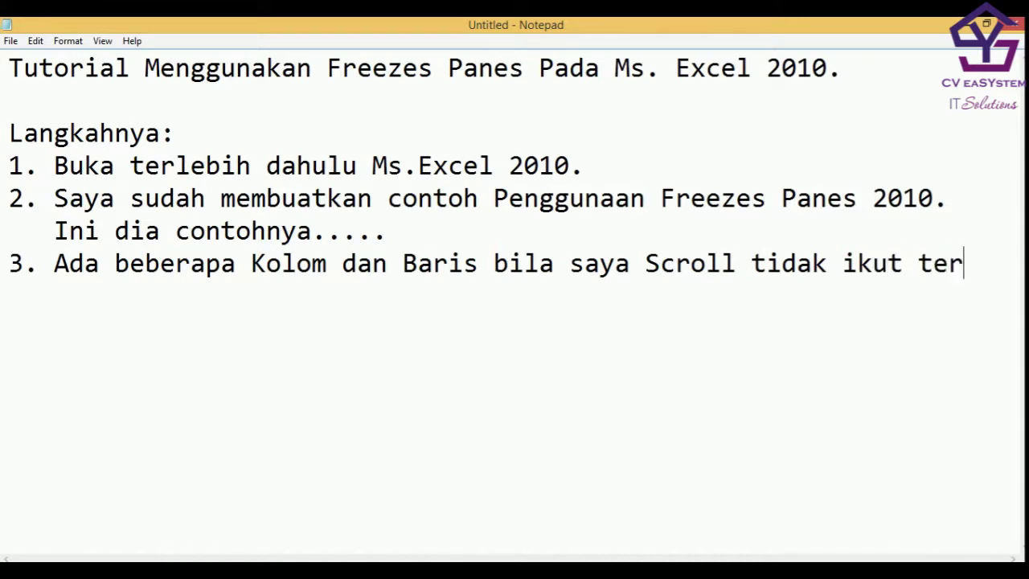
type("gul")
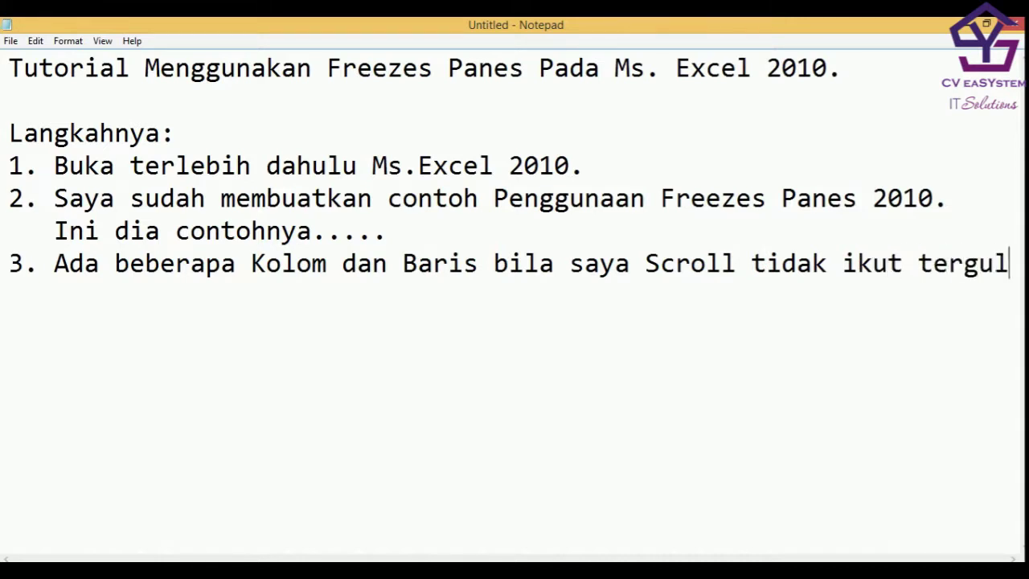
type("ung")
key("Return")
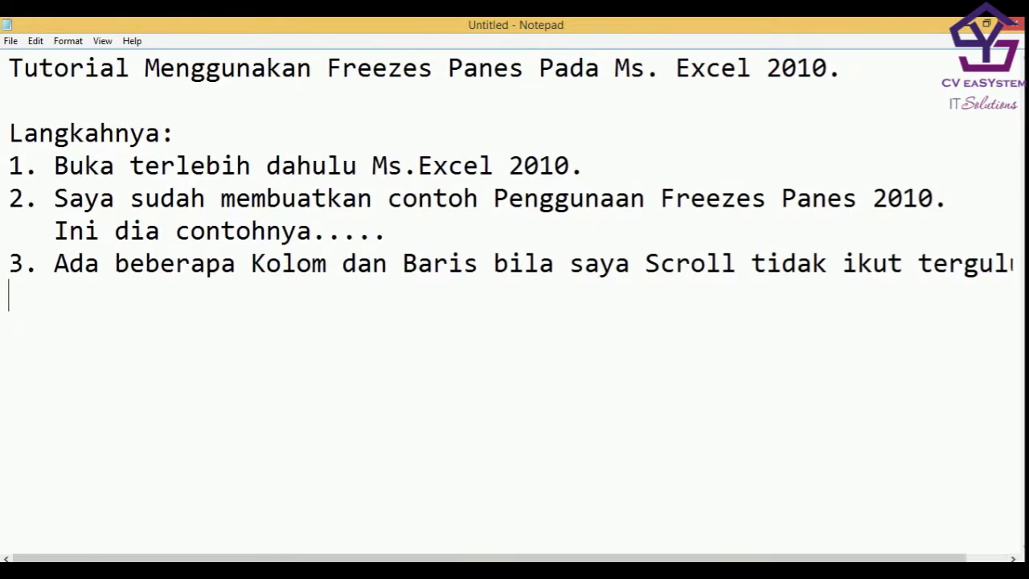
key("Left")
key("Left")
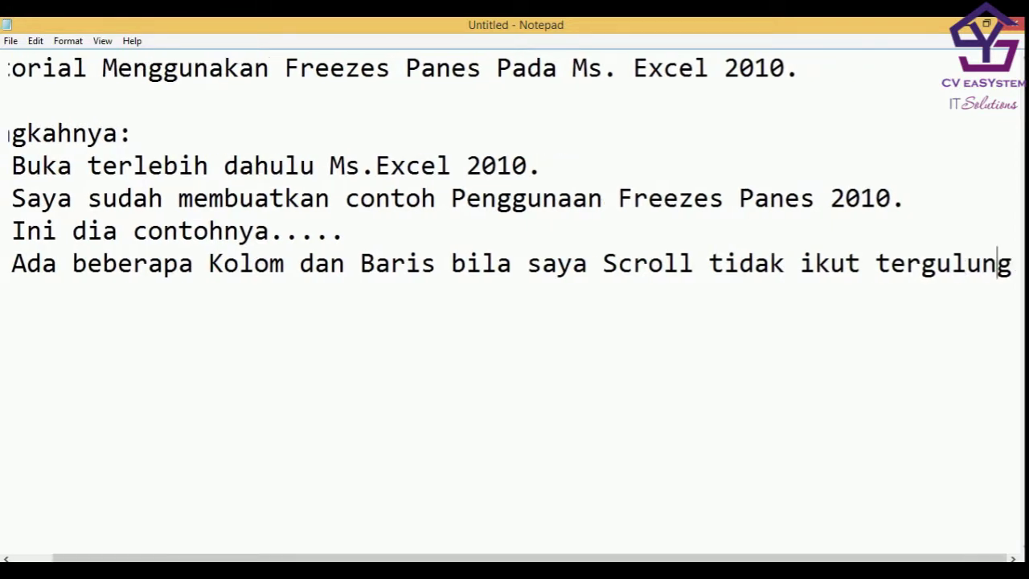
key("Left")
key("Left")
key("Left")
key("Left")
key("Left")
key("Left")
key("Left")
key("Left")
key("Left")
key("Right")
key("Return")
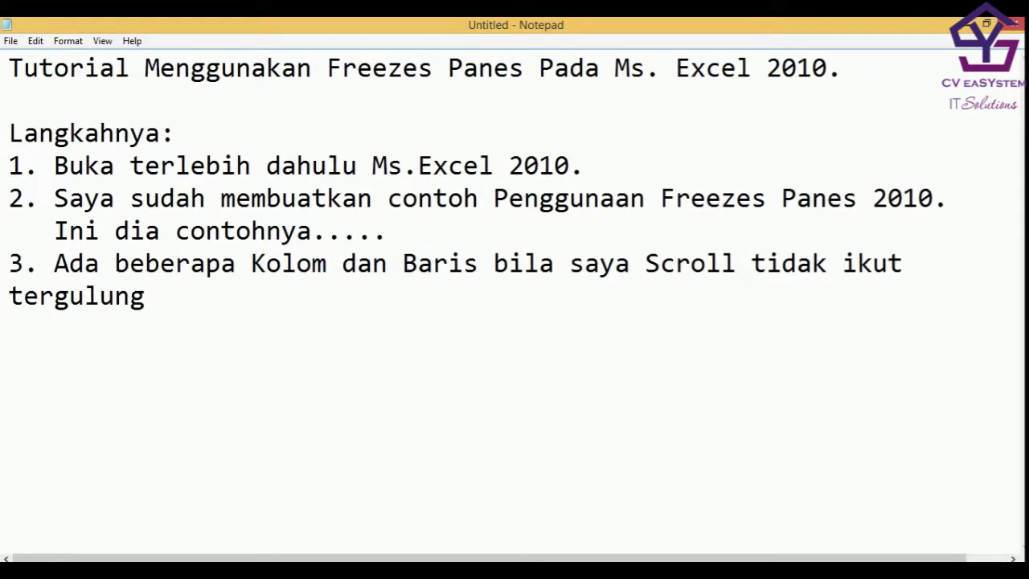
key("Right")
key("Right")
key("Right")
key("Right")
key("Right")
key("Right")
key("Right")
key("Right")
Add step 4 'Bagaimana caranyaa...?' and step 5 'Kita buat data terlebih dahulu'
type("4. ")
type("B")
type("agaimana car")
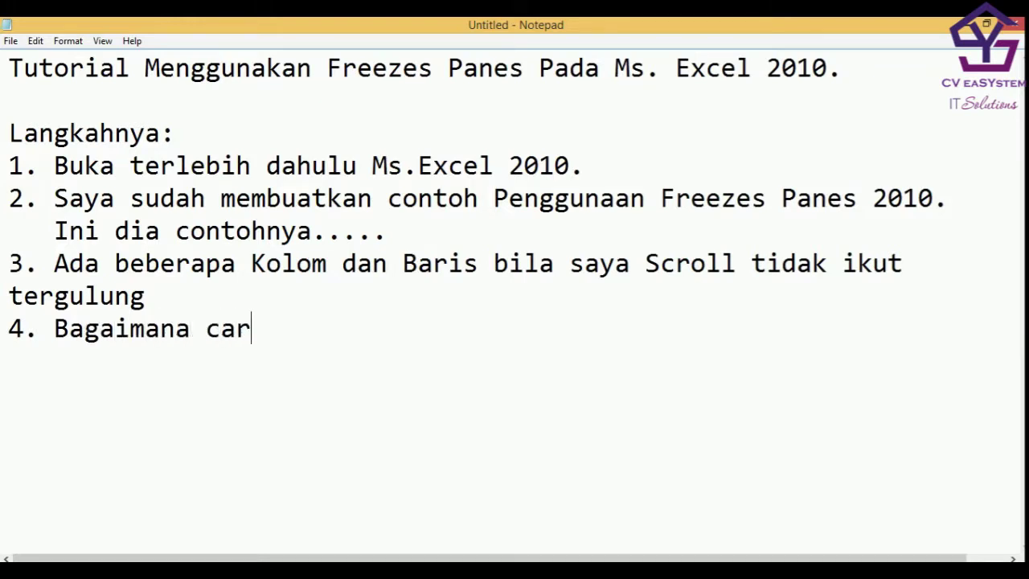
type("anyaa...?")
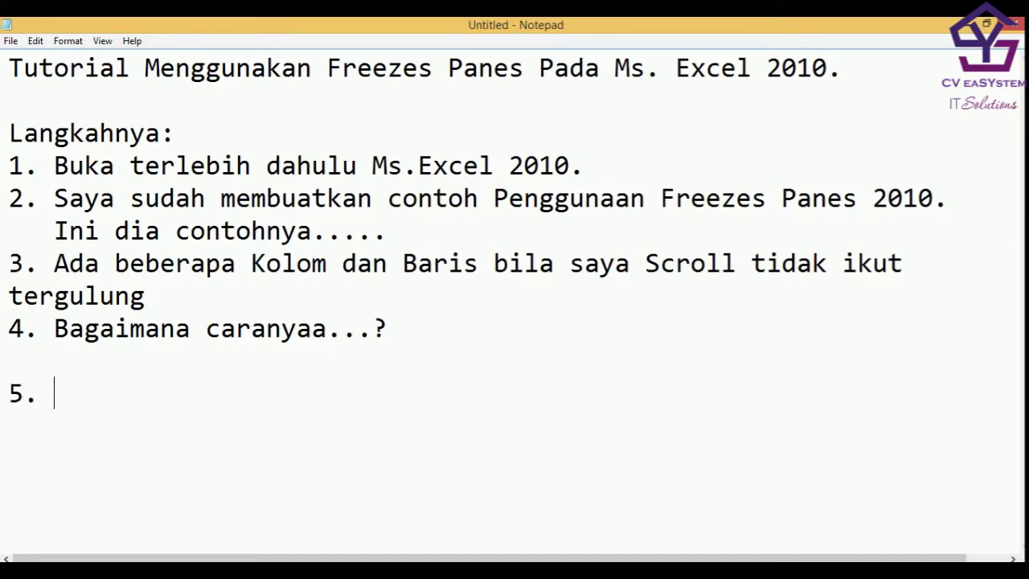
type("Ki")
type("ta buat data ")
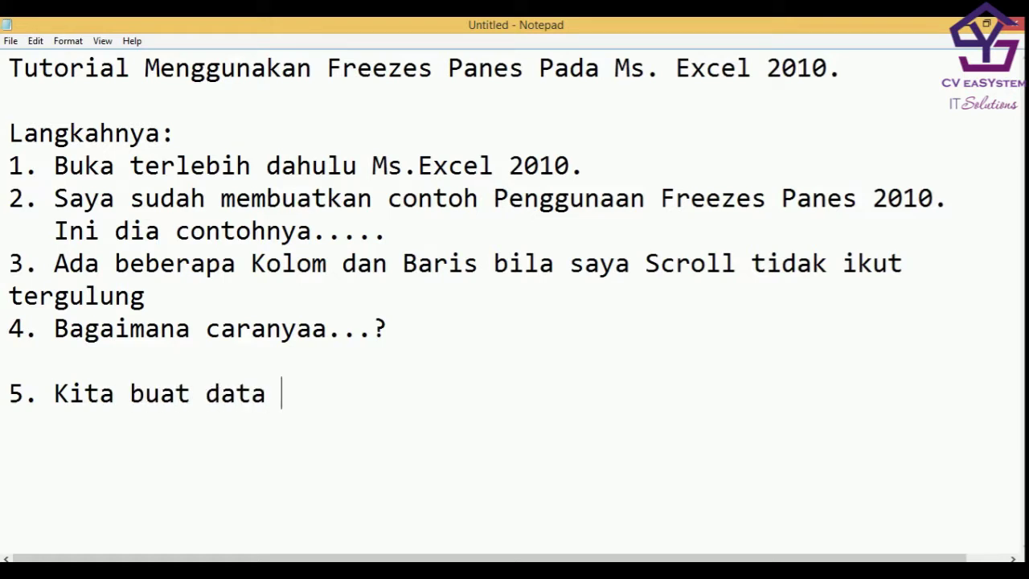
type("seperti")
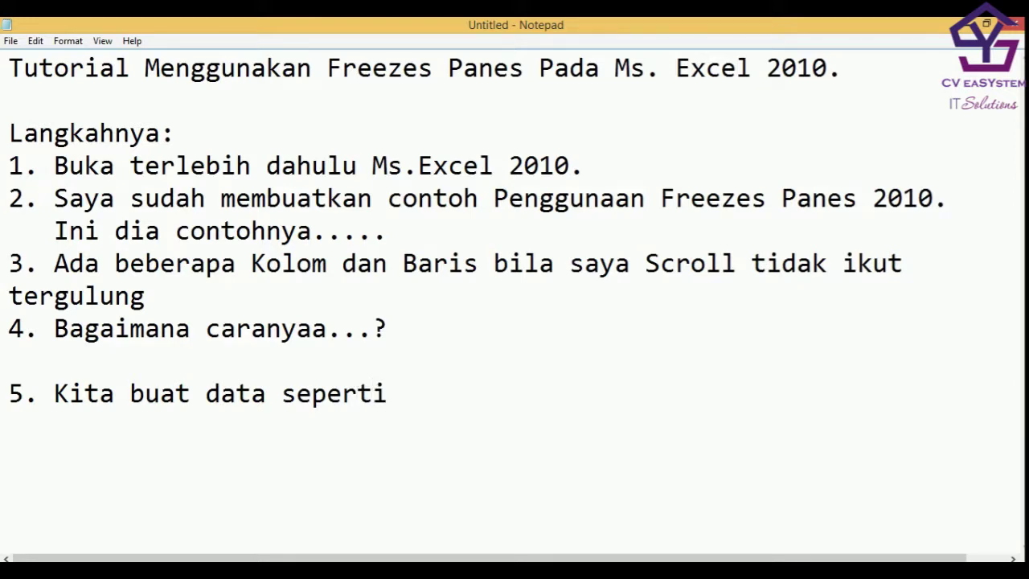
key("BackSpace")
key("BackSpace")
key("BackSpace")
key("BackSpace")
key("BackSpace")
key("BackSpace")
key("BackSpace")
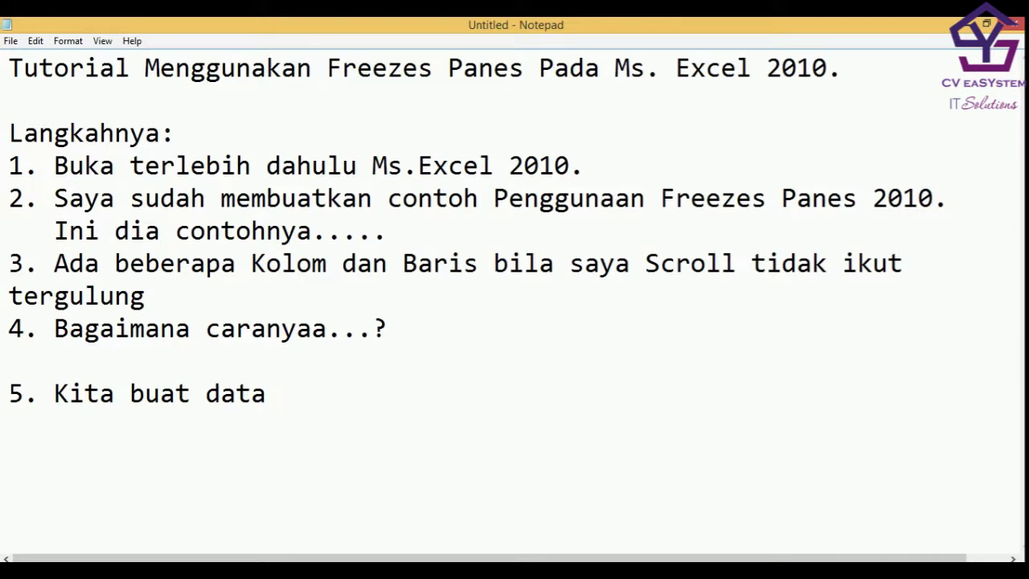
type("terlebih d")
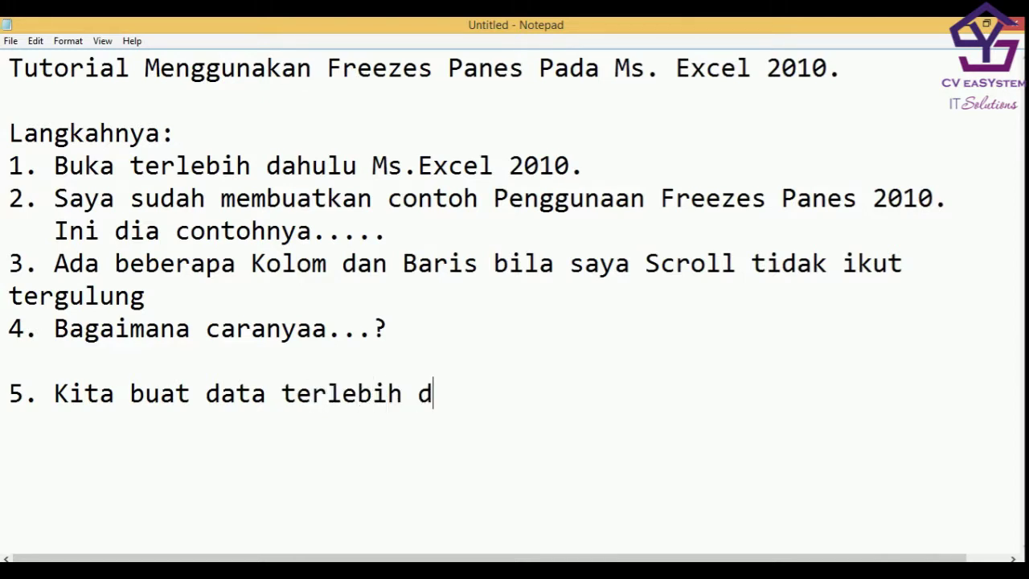
type("ahulu")
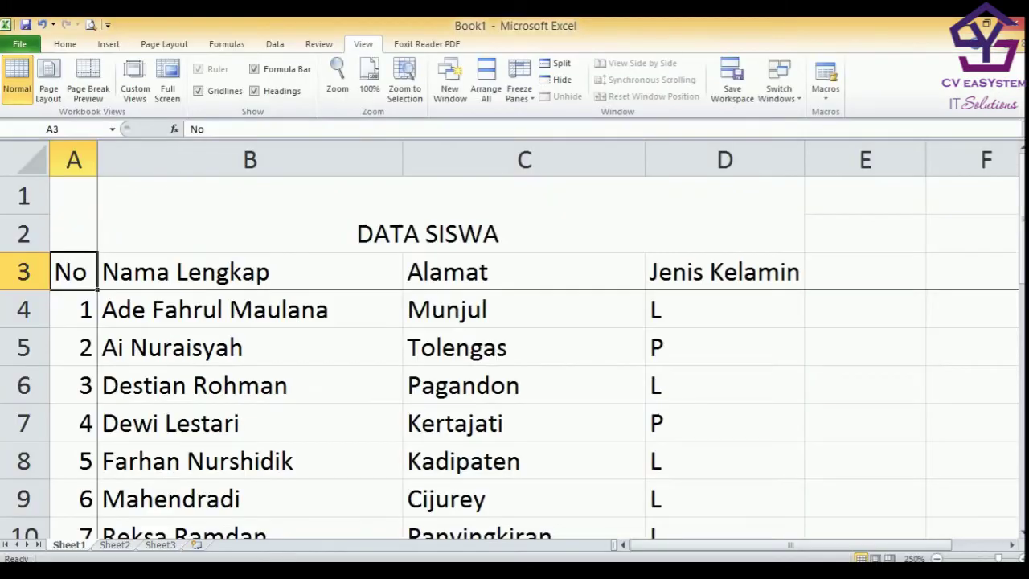
On Sheet2, browse the DATA SISWA table's Nama Lengkap and Jenis Kelamin columns and the title
left_click(112, 544)
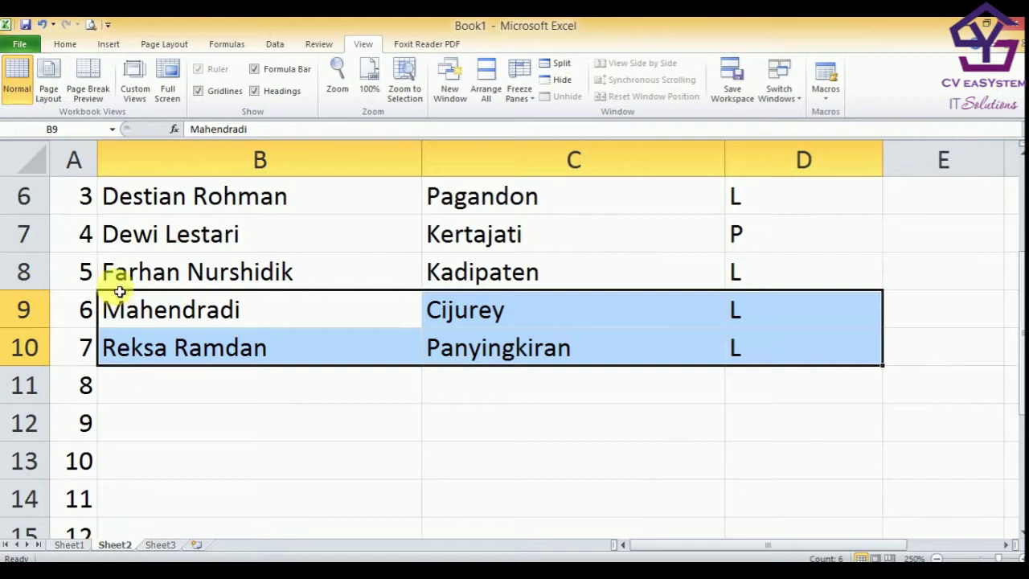
left_click(129, 261)
left_click(129, 243)
key("ctrl+Home")
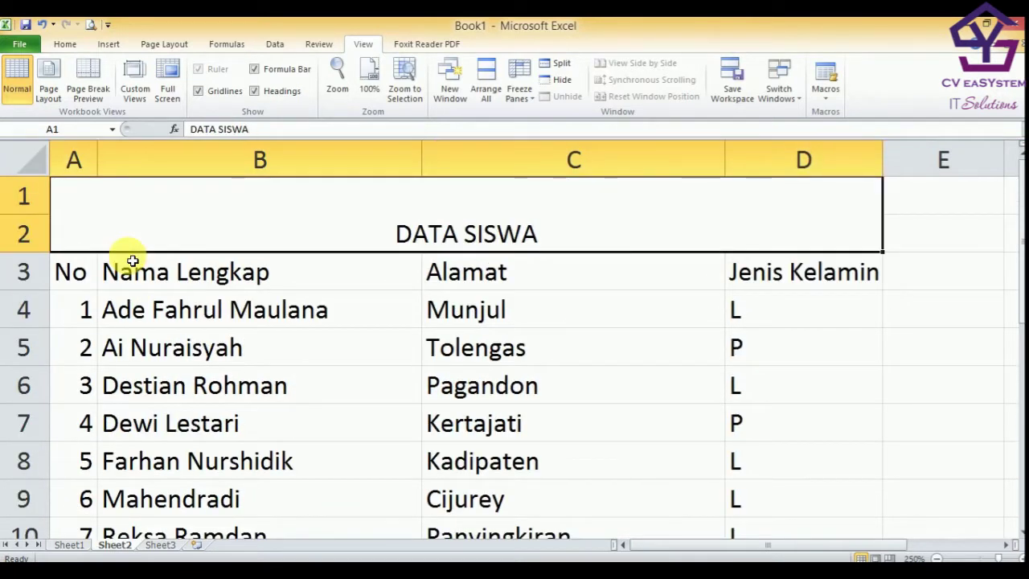
left_click(133, 261)
key("Down")
key("Down")
key("Down")
key("Down")
key("Down")
key("Down")
key("Down")
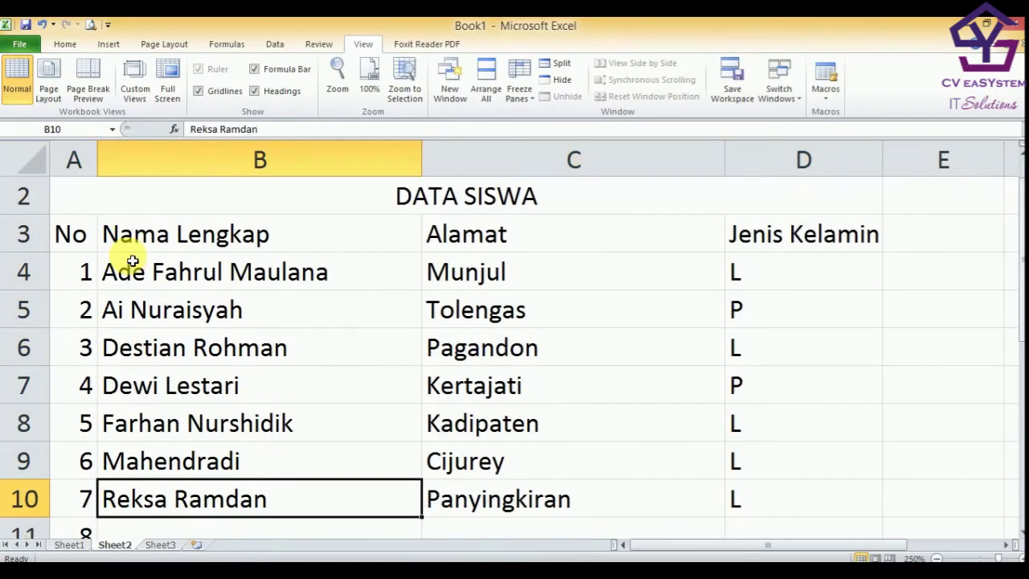
key("Right")
key("Right")
key("Up")
key("Up")
key("Up")
key("Up")
key("Up")
key("Up")
key("ctrl+Home")
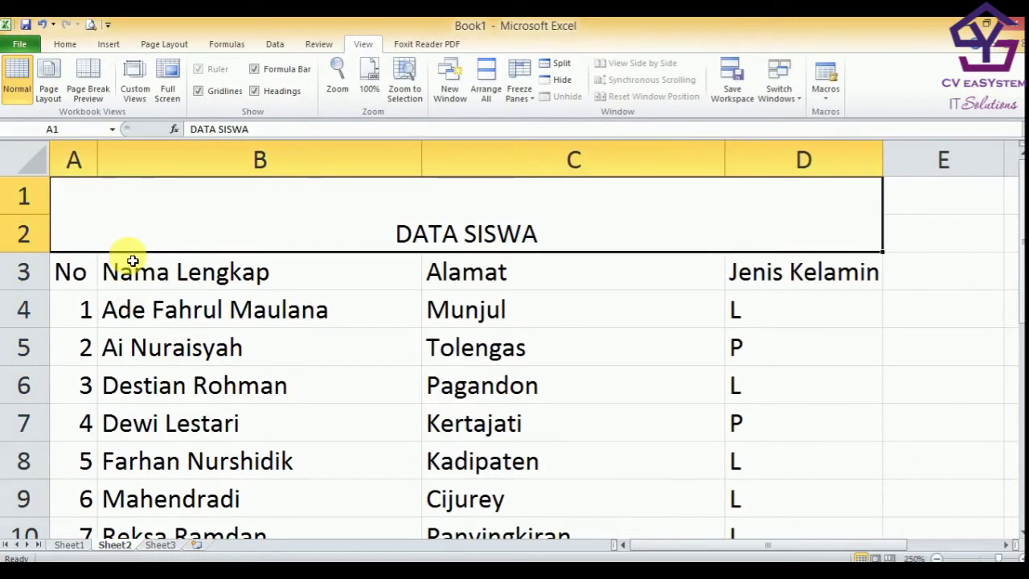
mouse_move(115, 234)
left_mouse_down()
mouse_move(341, 499)
mouse_move(342, 459)
left_mouse_up()
left_click(294, 301)
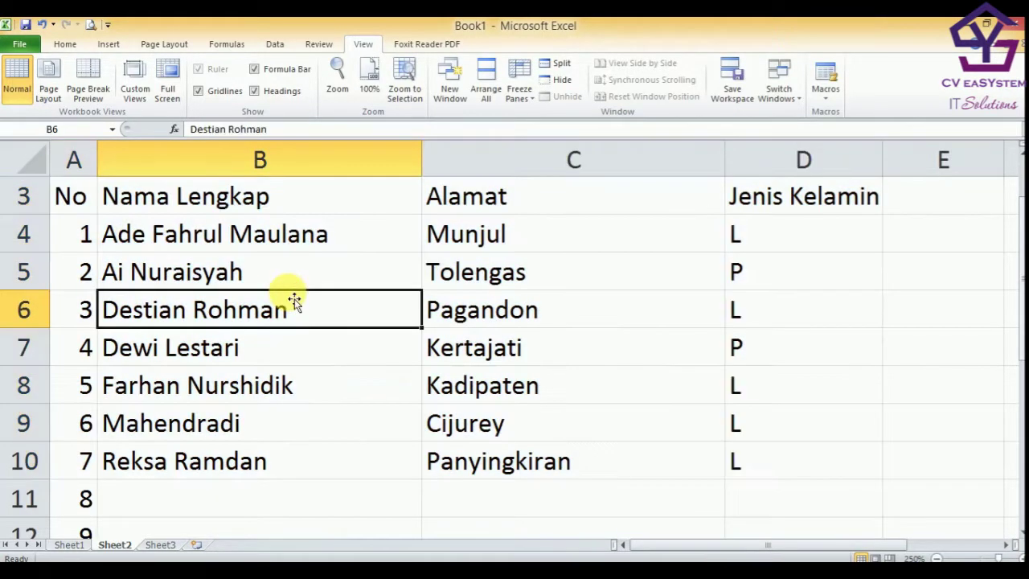
key("Up")
key("Up")
key("Up")
key("Up")
key("Down")
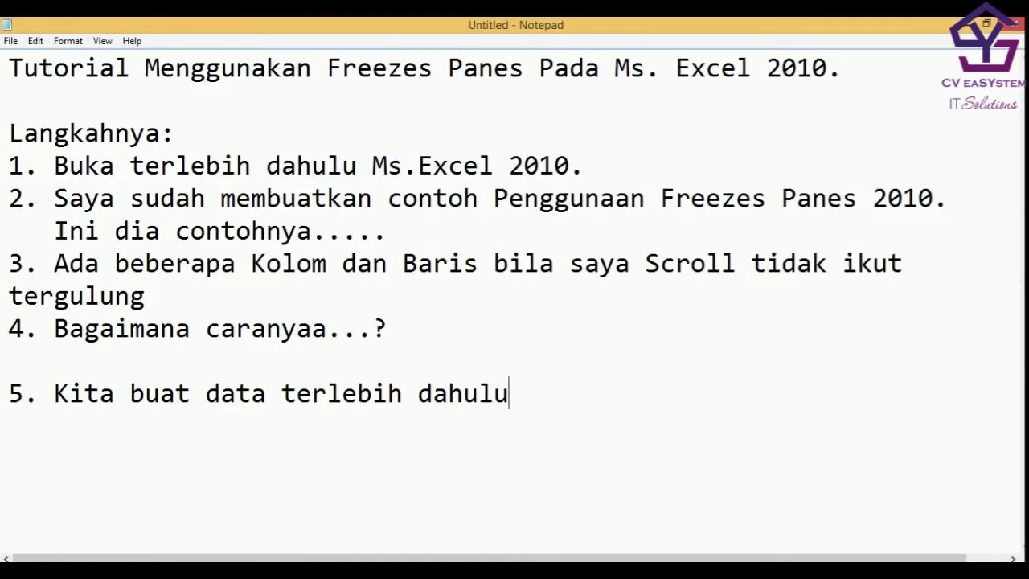
Write step 6 on choosing which Kolom and Baris to freeze (diberikan Freezes Panes), then begin '7.'
key("Return")
type("6. Se")
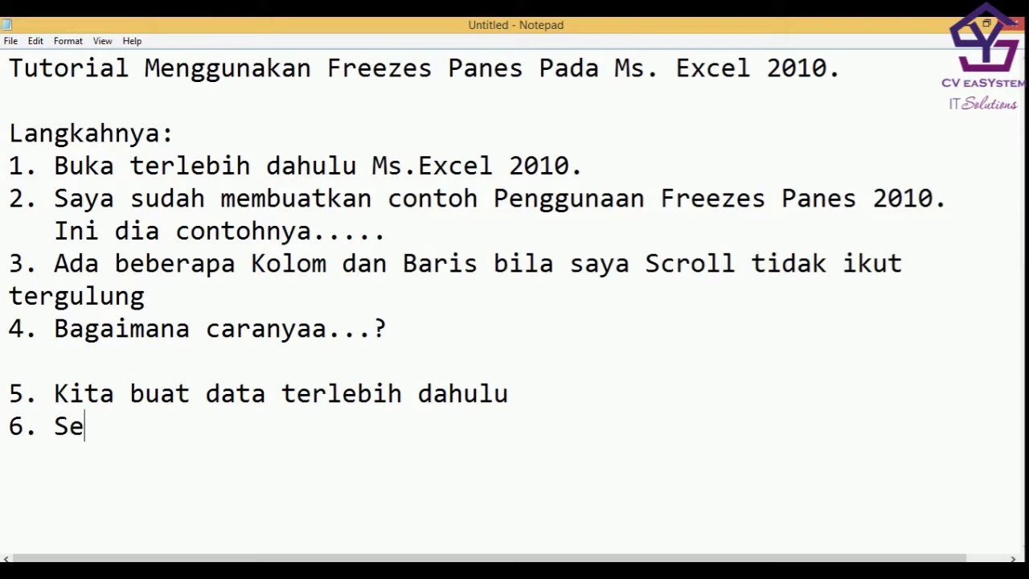
type("telah kita memb")
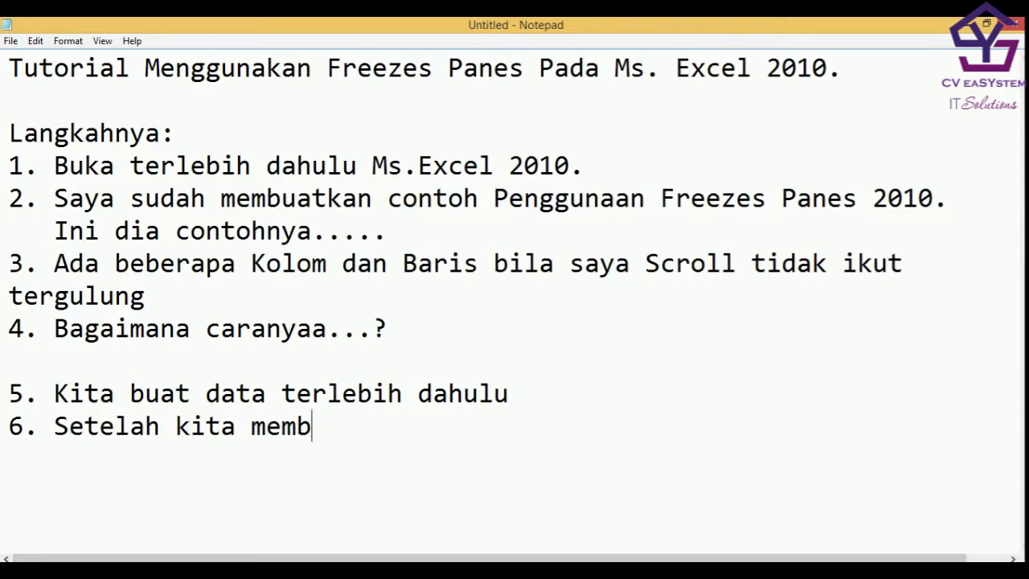
type("uat data")
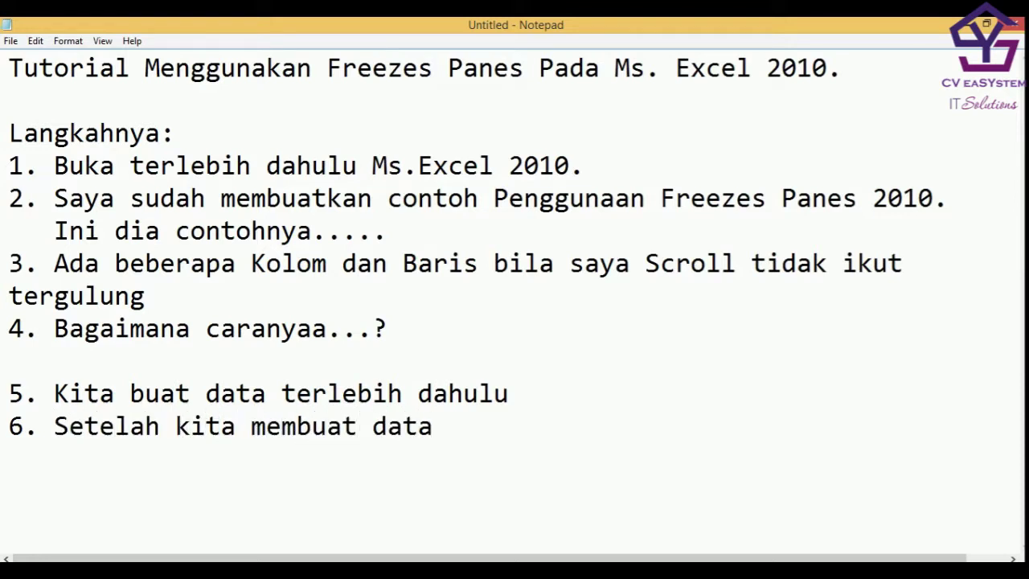
type(", ")
type("te")
type("ntukan ")
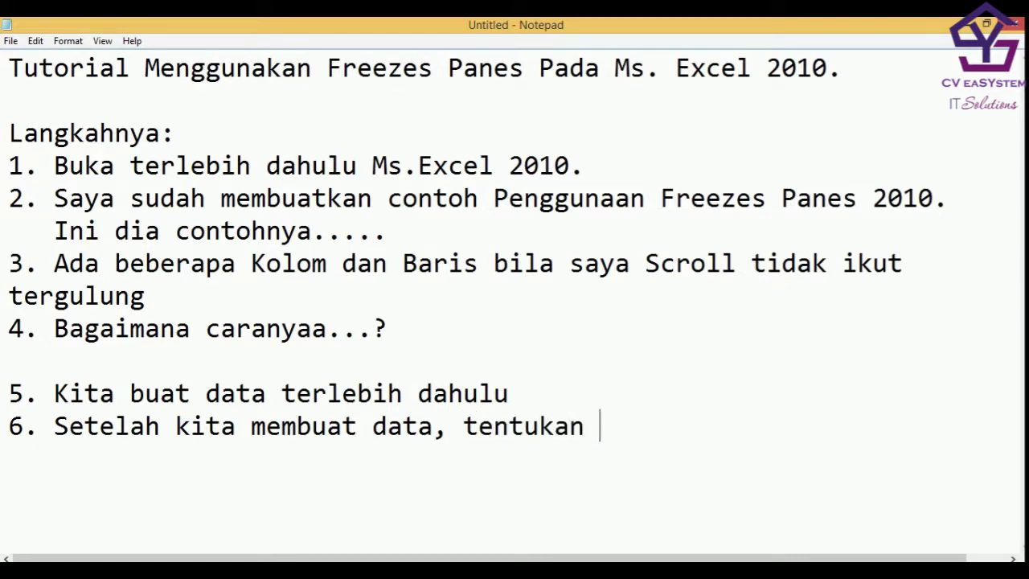
type("Kolom dan ")
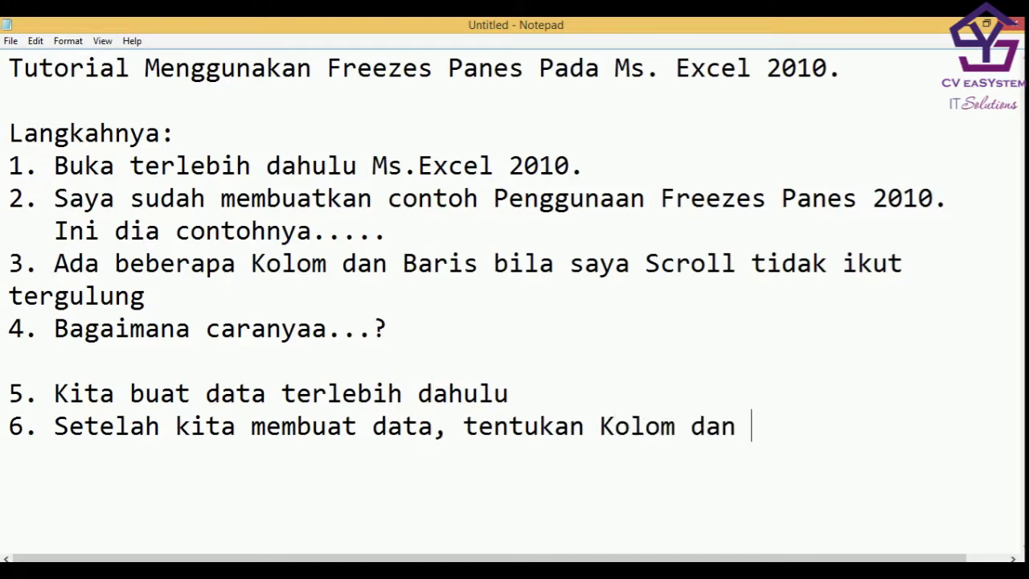
type("Baris man")
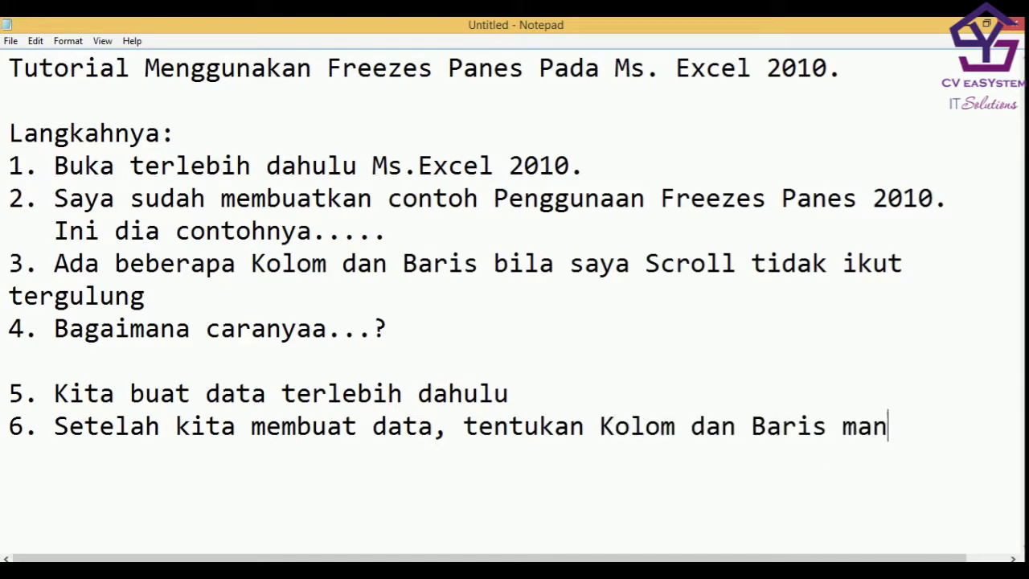
type("a")
key("Return")
type("yang a")
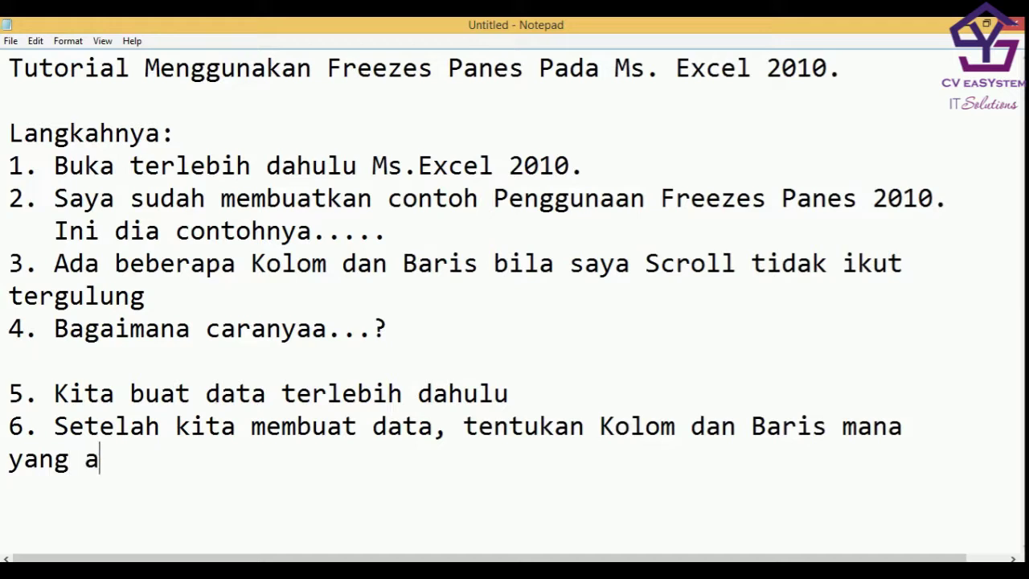
type("kan kita ")
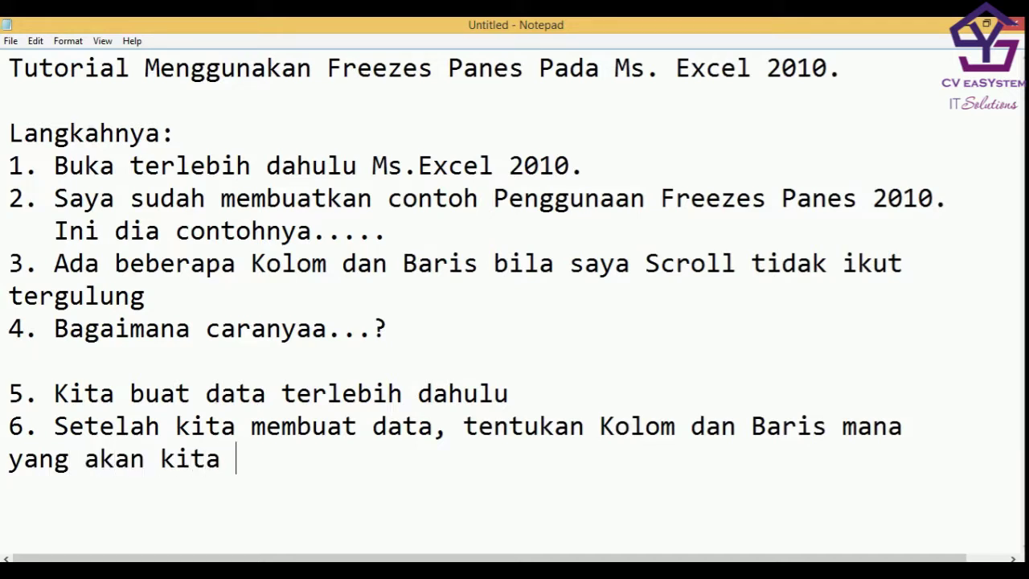
type("bekuk")
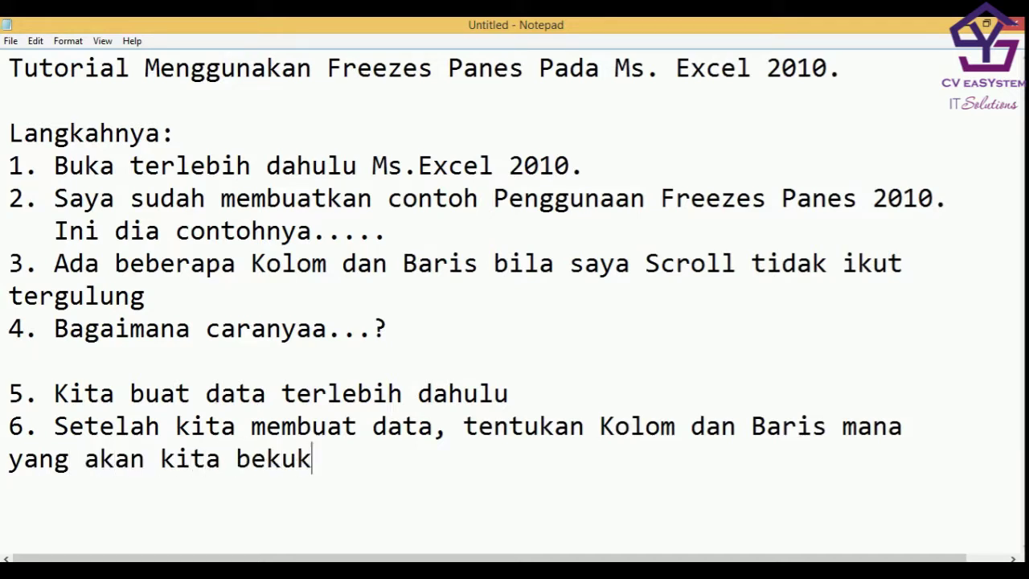
type("an (")
type("diberikan ")
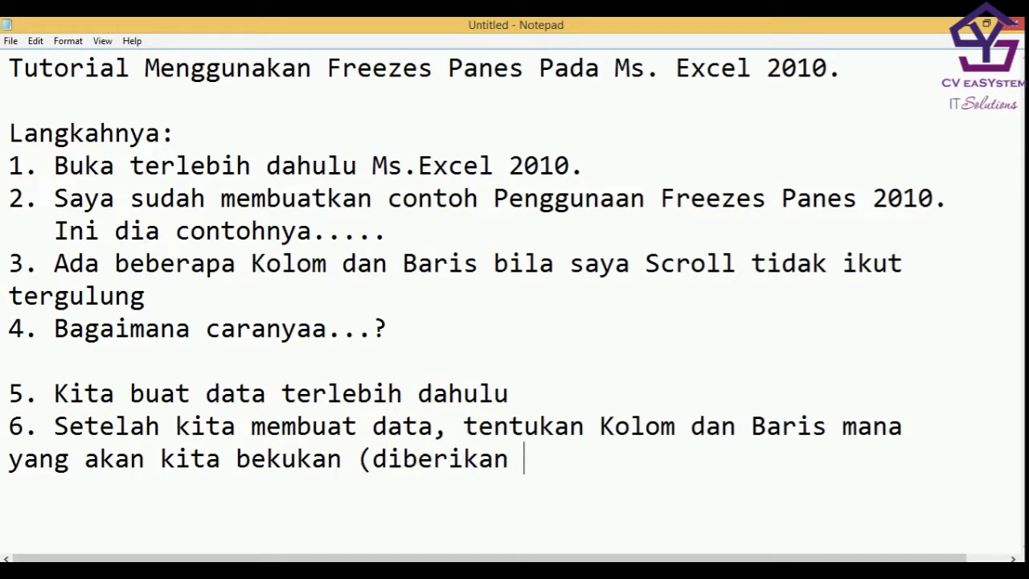
type("Freezes")
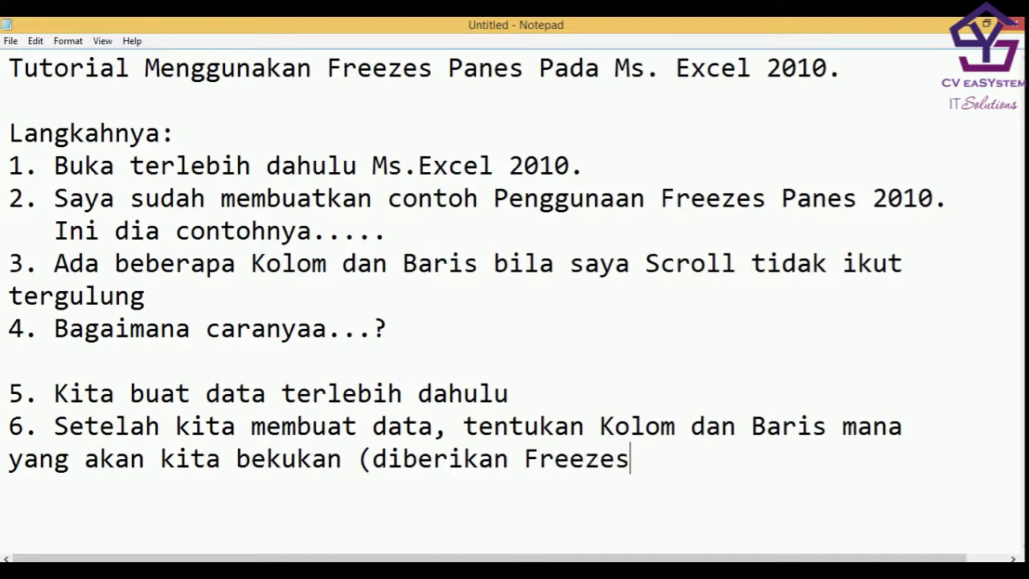
type(" Panes)")
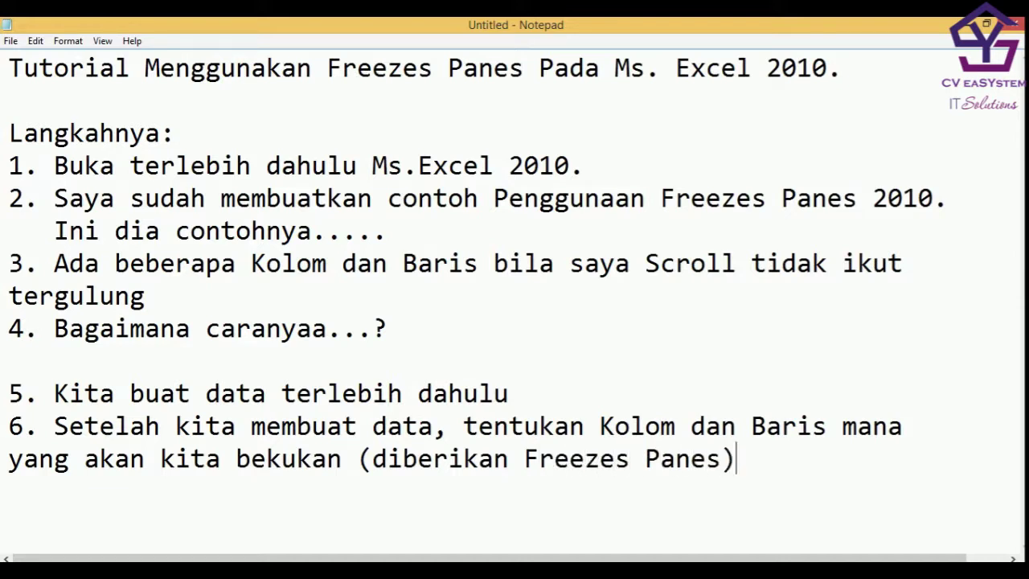
key("Return")
type("7")
type(".")
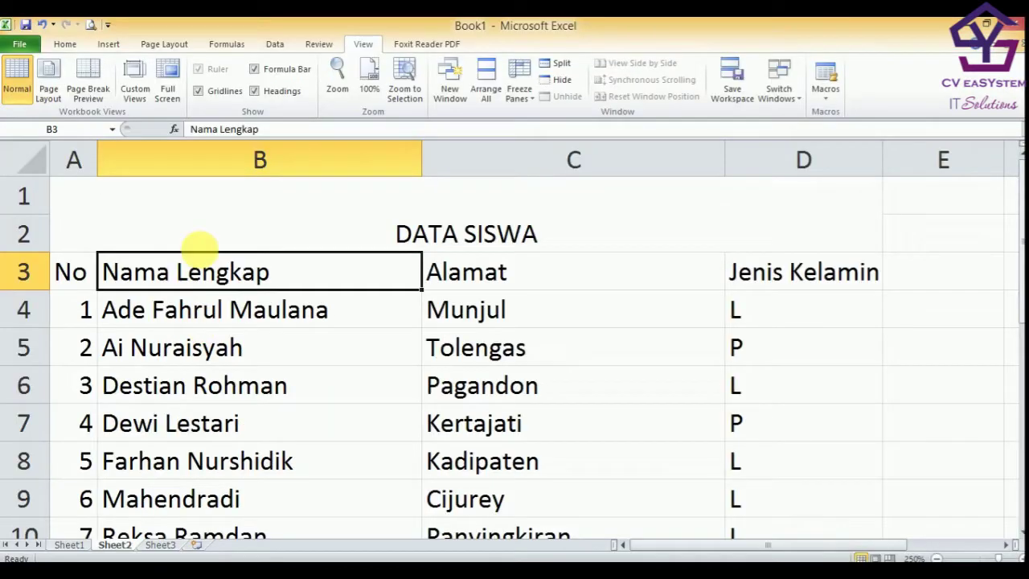
Select column A together with rows 1–3 of the DATA SISWA sheet
left_click(197, 239)
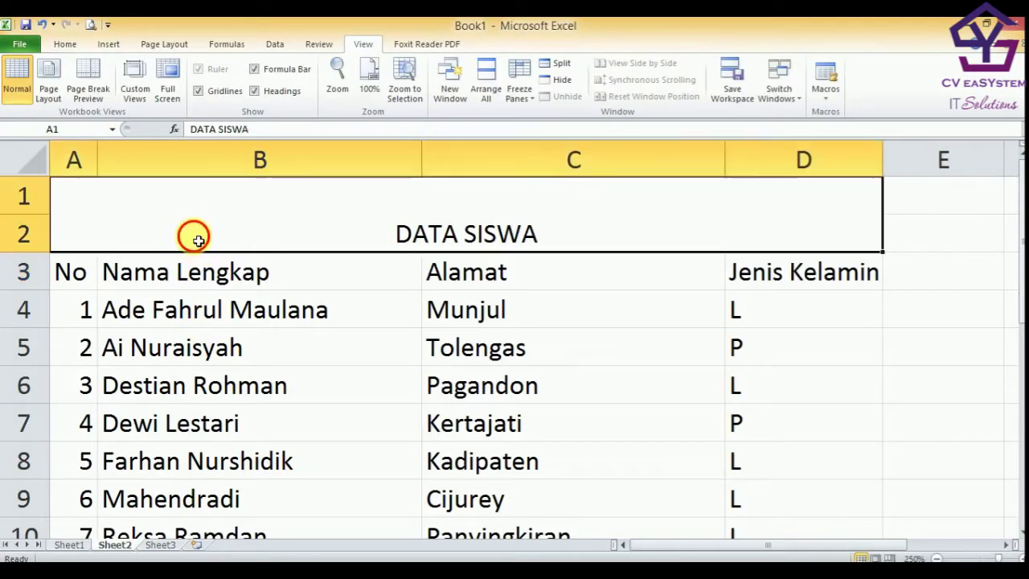
mouse_move(81, 272)
left_mouse_down()
mouse_move(652, 278)
mouse_move(730, 211)
left_mouse_up()
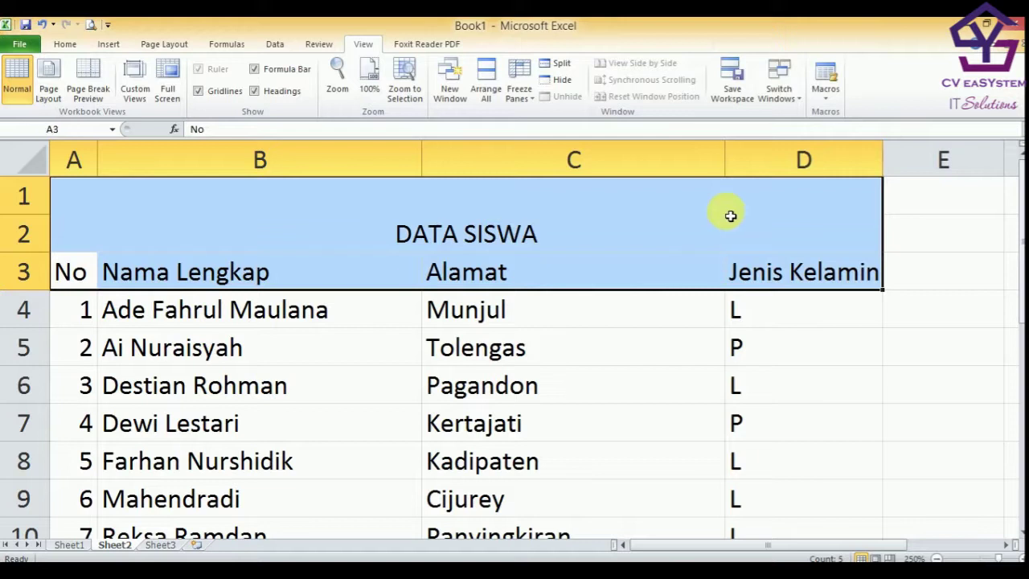
left_click(83, 310)
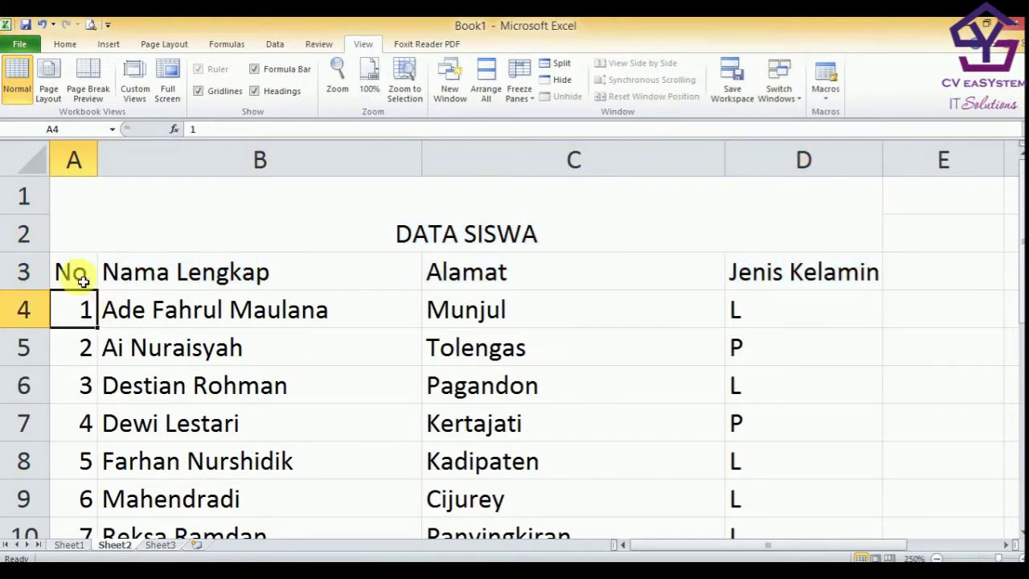
left_click(81, 169)
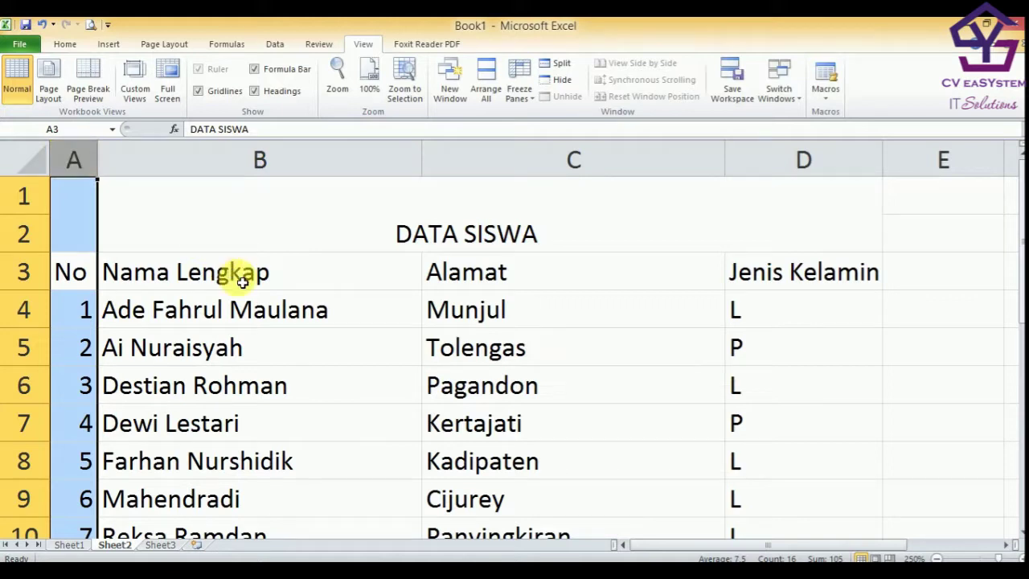
left_click_drag(242, 282, 238, 222)
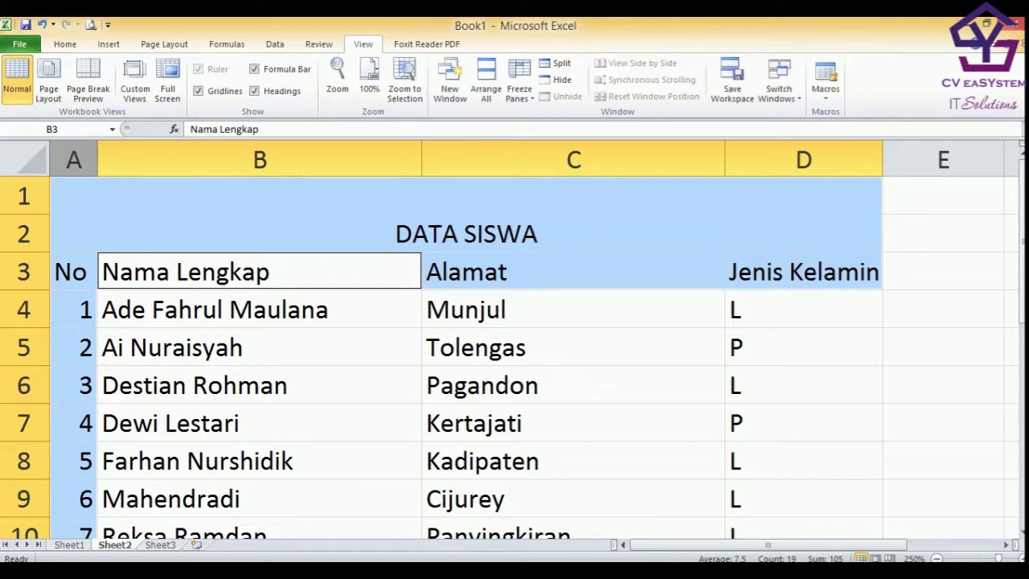
In Notepad, write step 7: 'Kolom dan Baris yang saya Blok itu akan saya Bekukan'
key("alt+Tab")
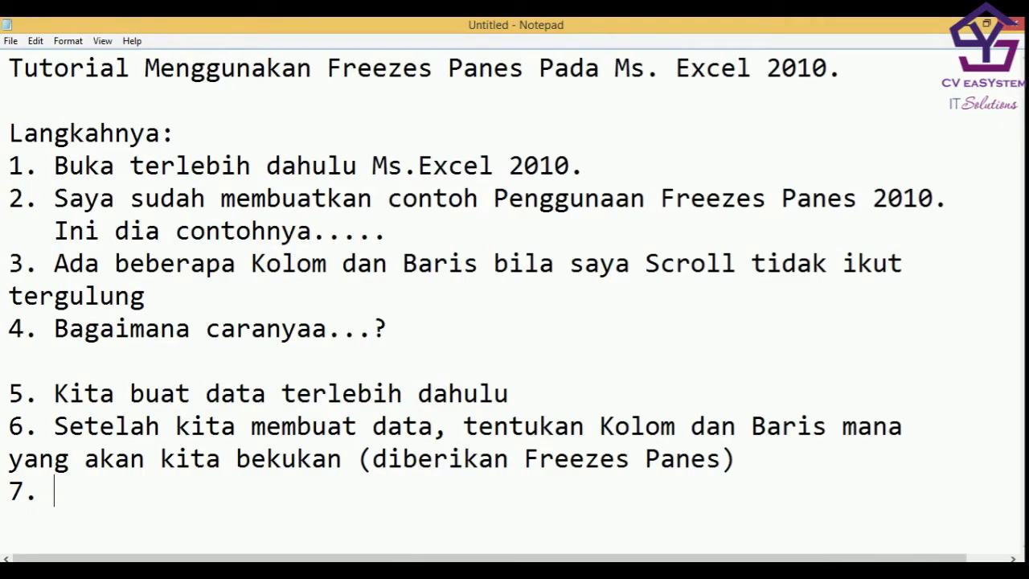
type("Kolom yang ")
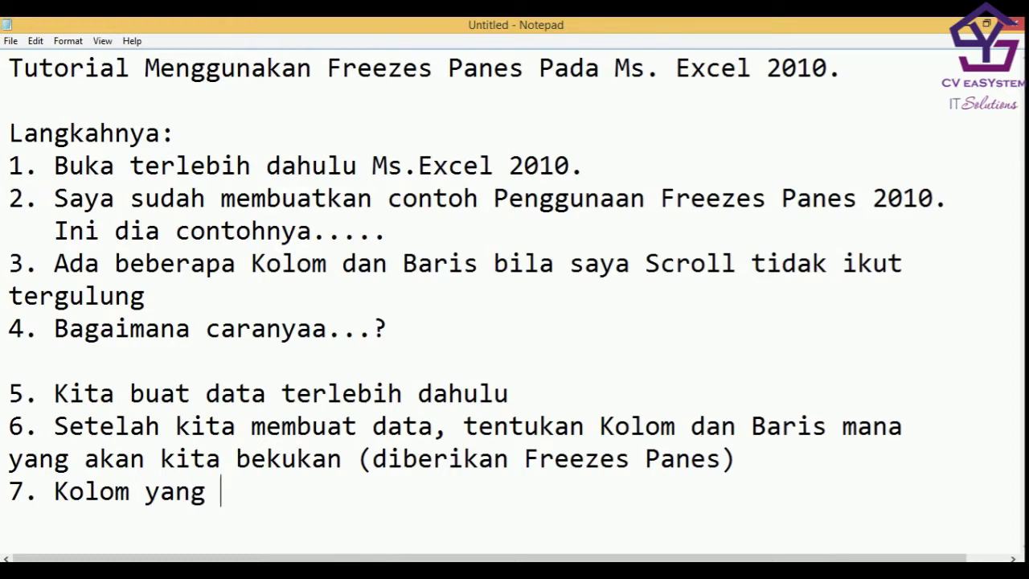
type("saya")
key("BackSpace")
key("BackSpace")
key("BackSpace")
key("BackSpace")
key("BackSpace")
key("BackSpace")
key("BackSpace")
key("BackSpace")
type("dan Ba")
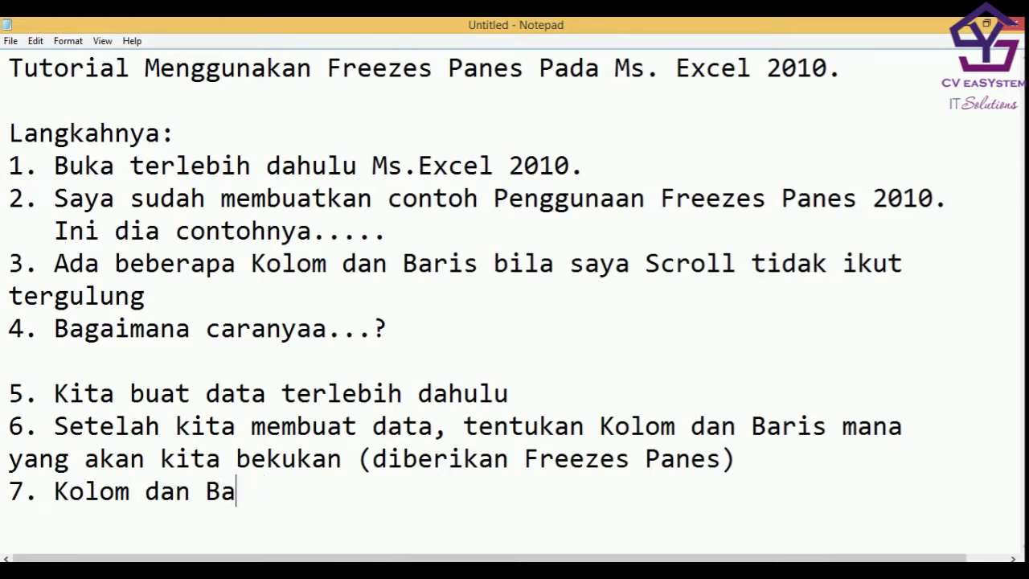
type("ris d")
key("BackSpace")
type("yang ")
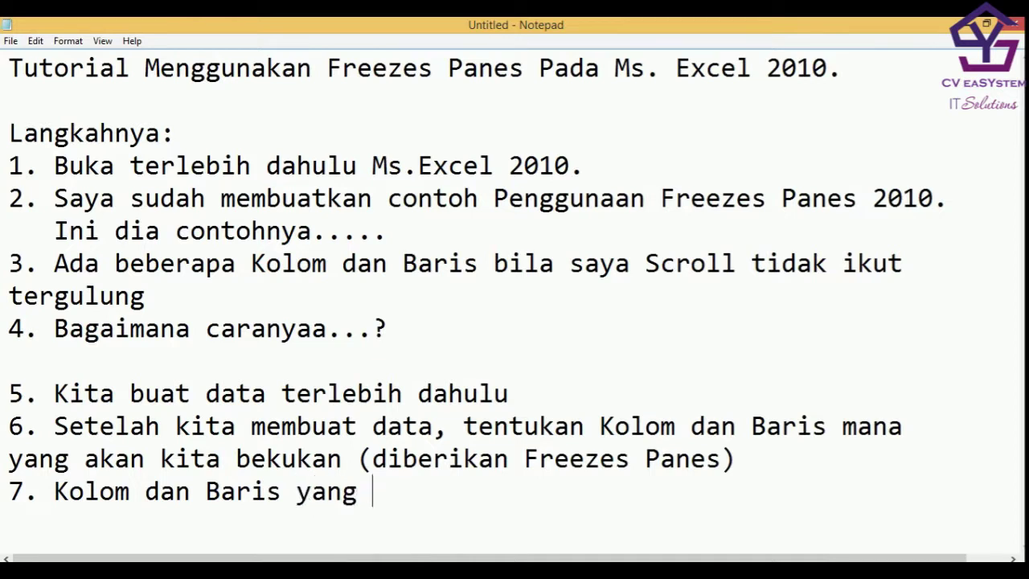
type("saya B")
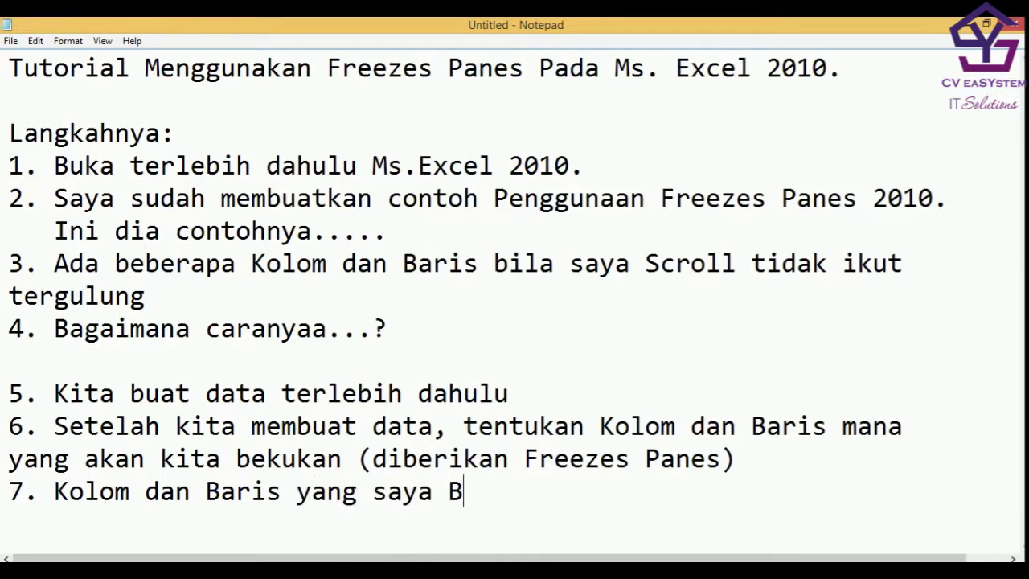
type("lok itu ")
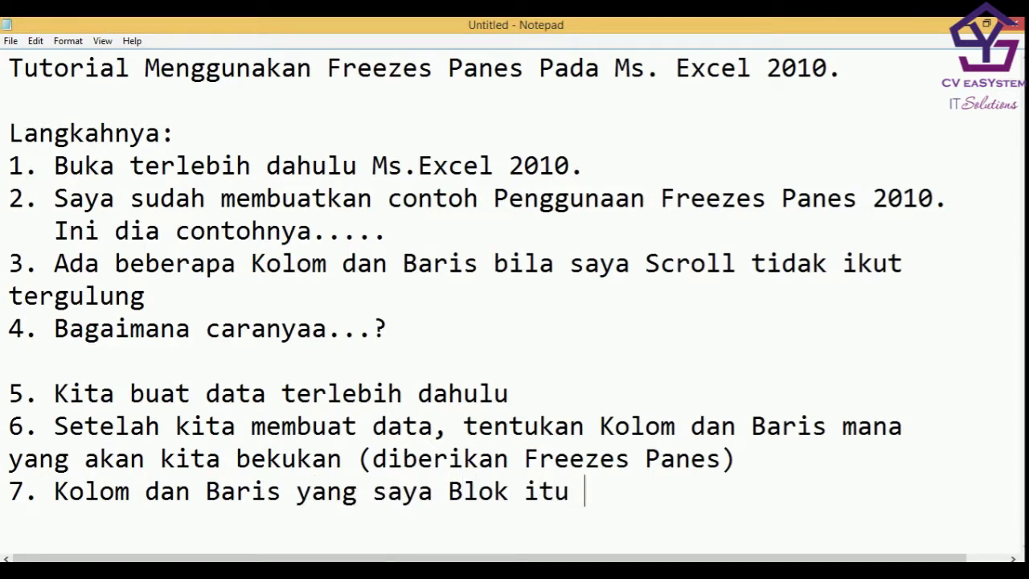
type("akan saya Be")
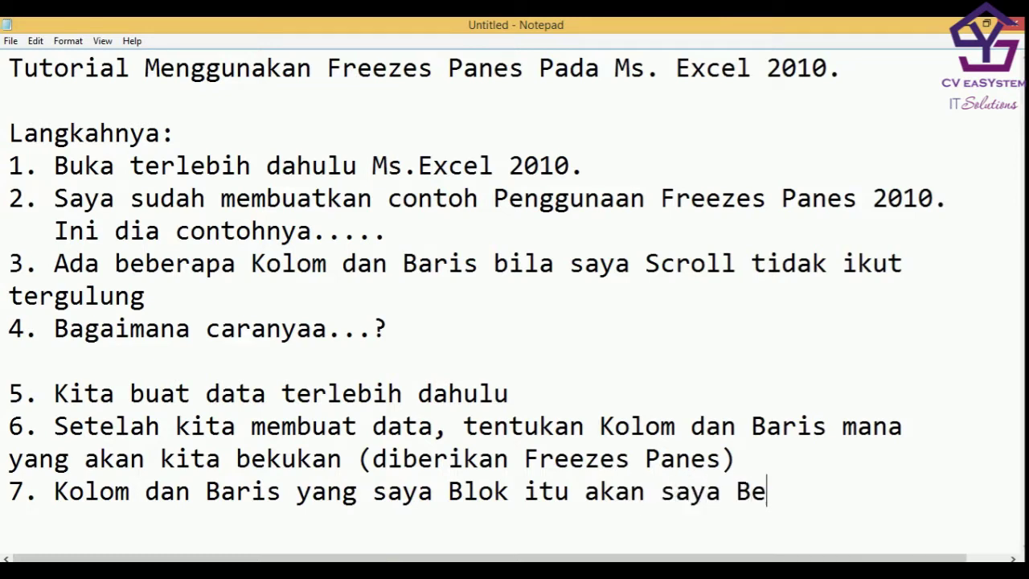
type("kukan")
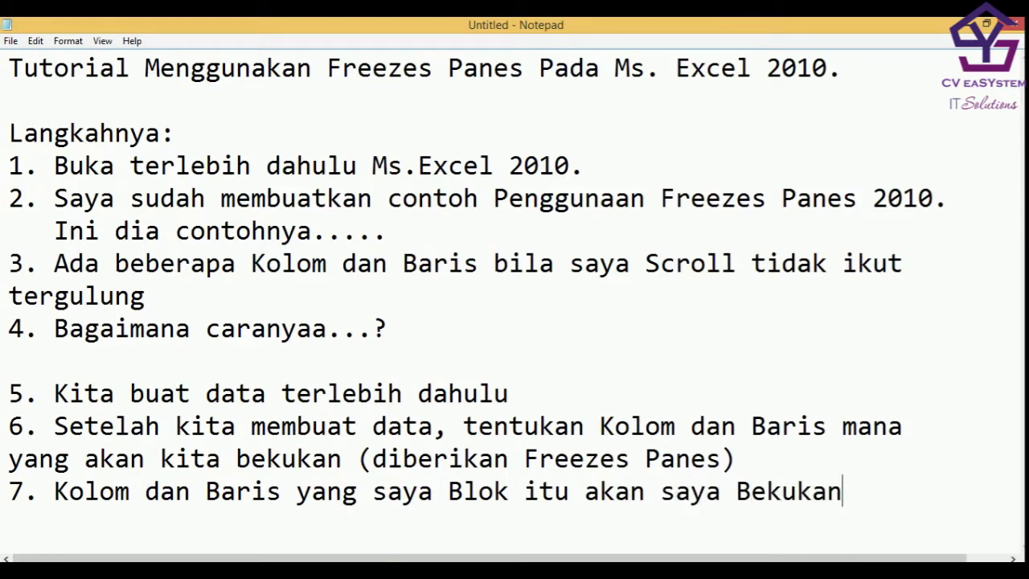
Add step 8 on choosing one cell just below the Kolom and beside the Baris
key("Return")
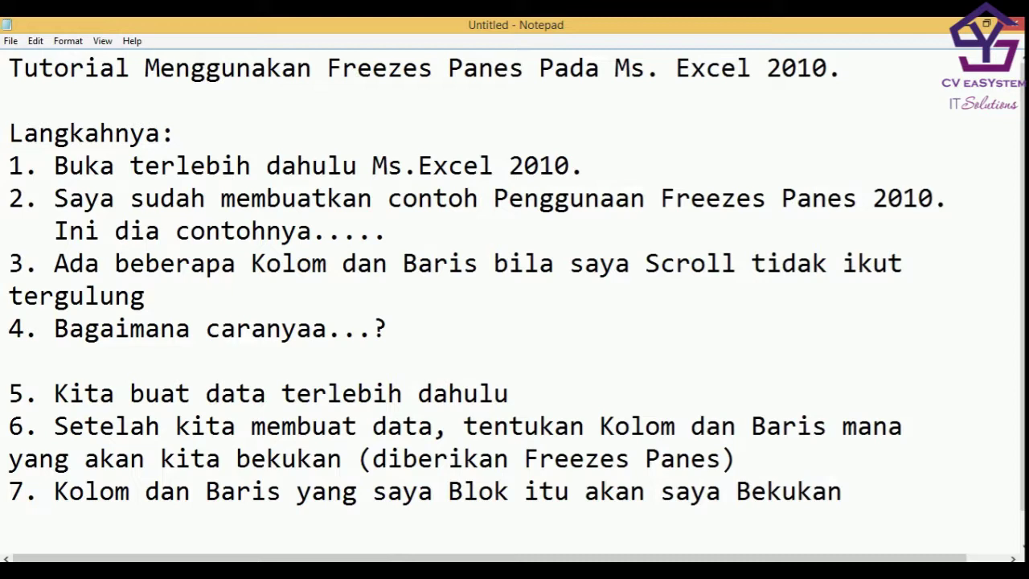
type("8. ")
type("Selan")
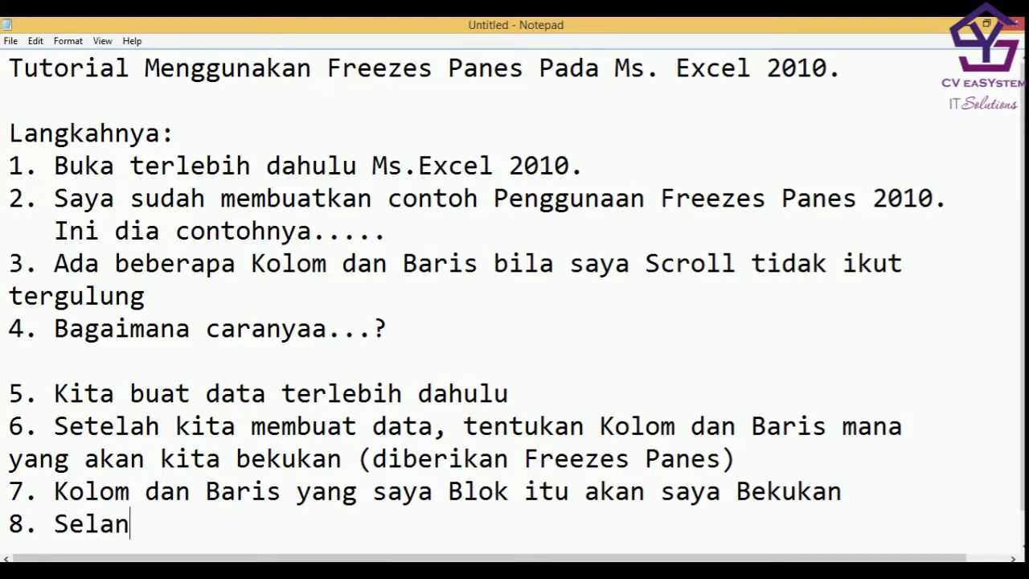
type("ju")
key("BackSpace")
type("jutnya ki")
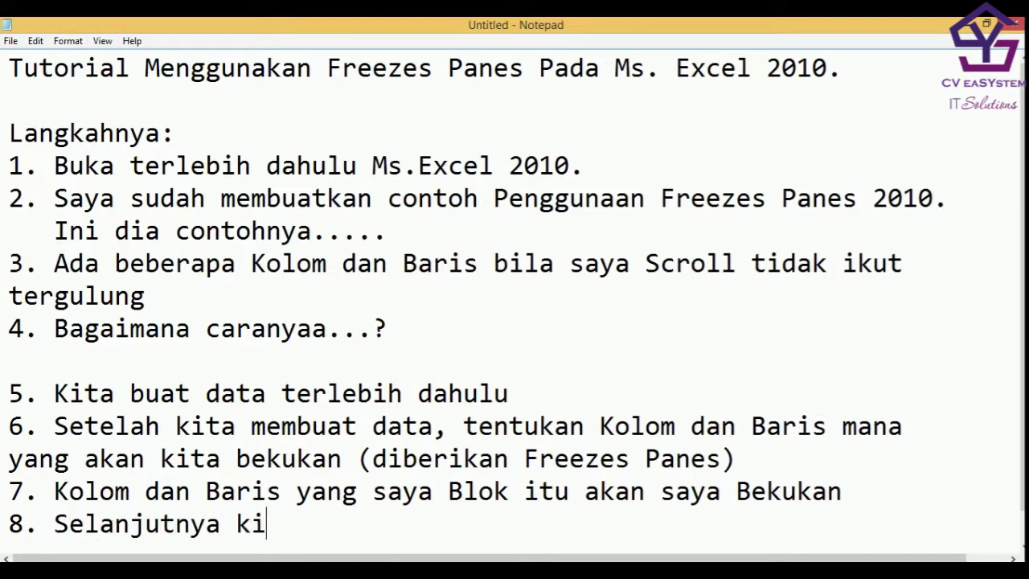
type("ta tentukan ")
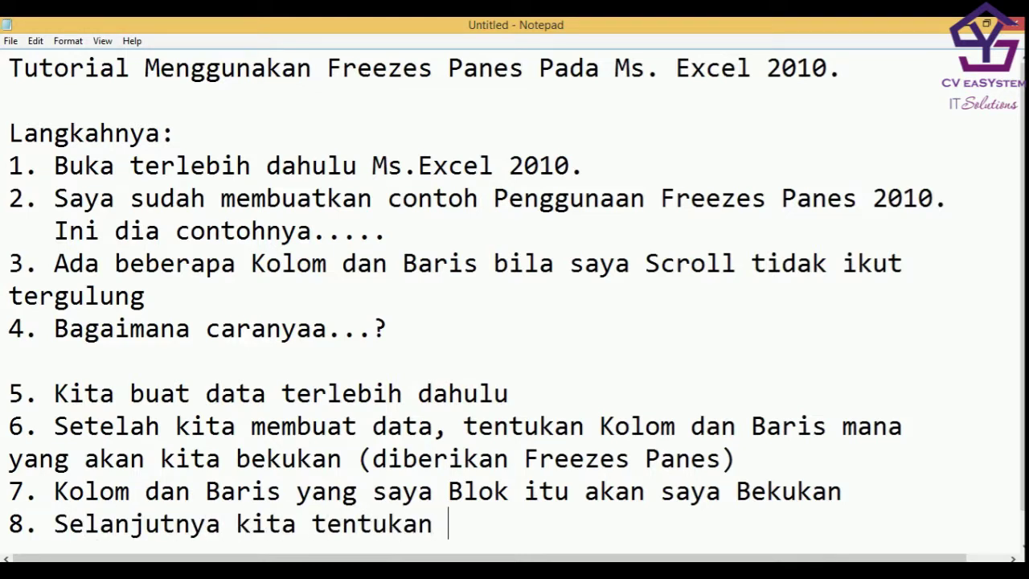
type("satu Ce")
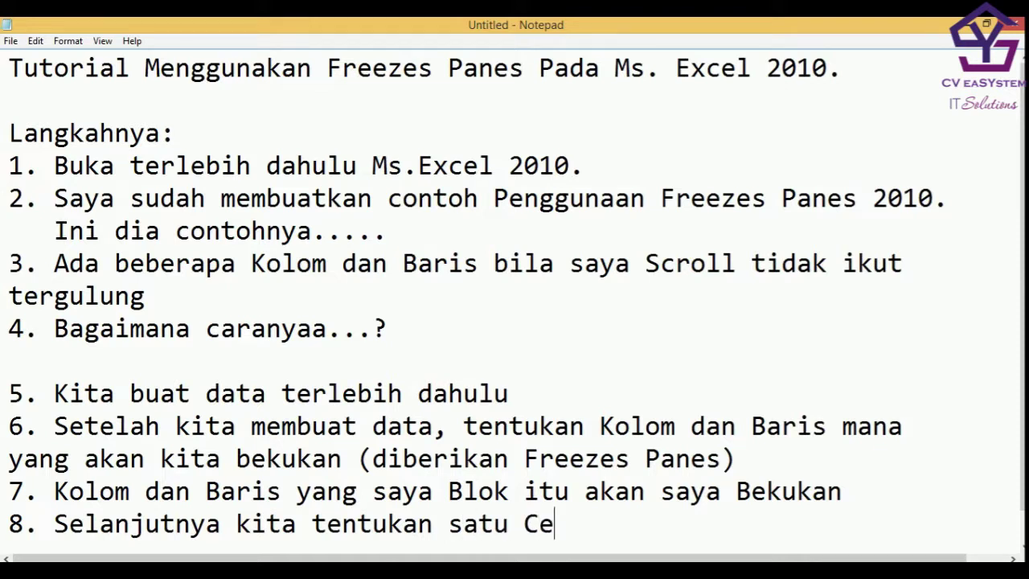
type("lls tepat")
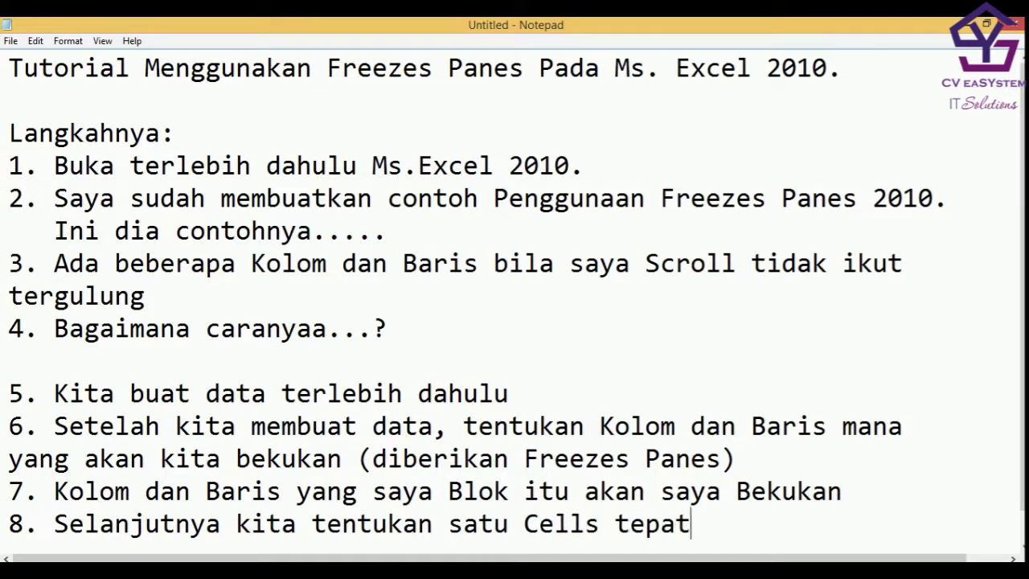
type(" dibawa")
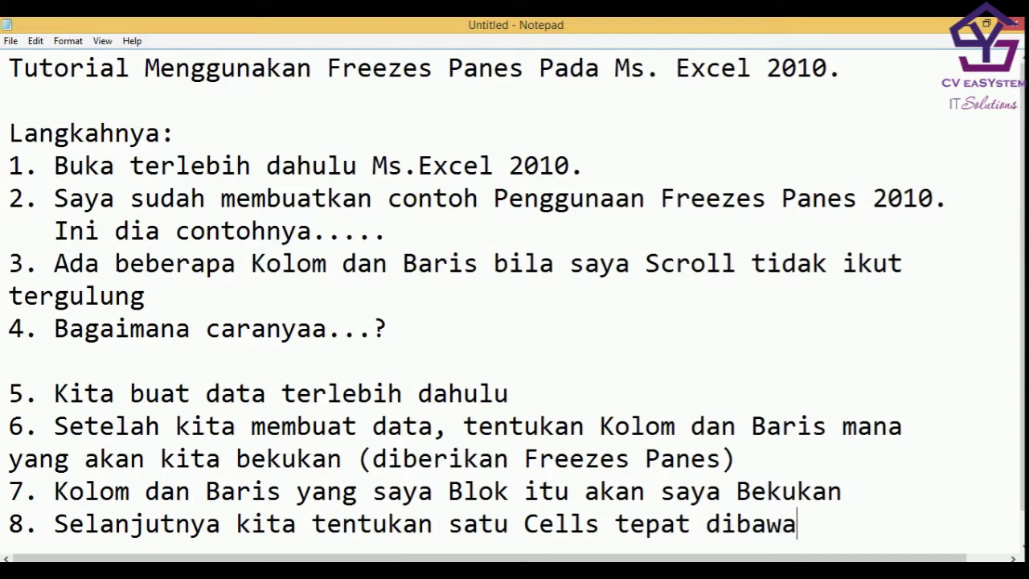
type("g")
key("BackSpace")
type("h ")
type("K")
type("olom")
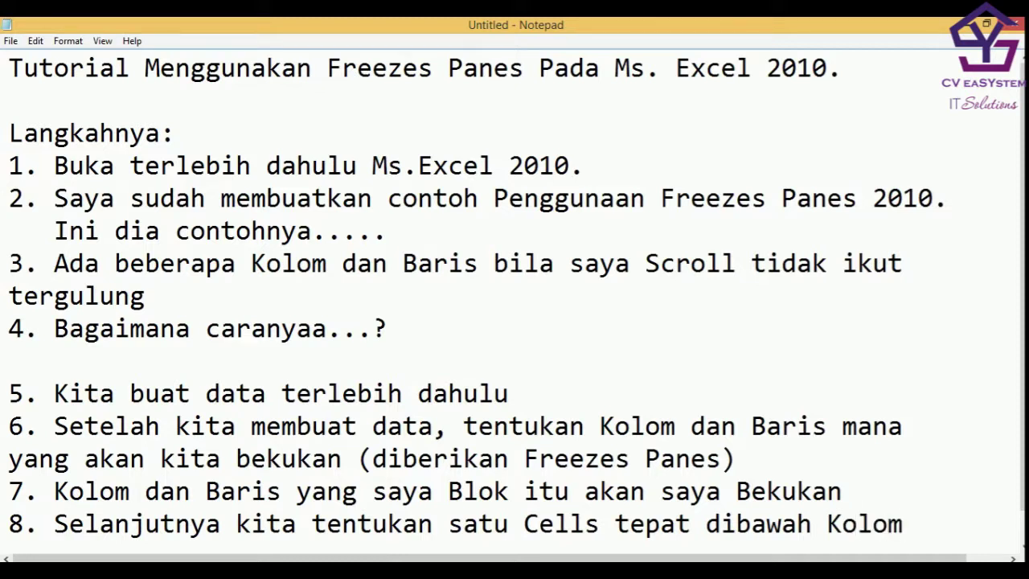
key("Return")
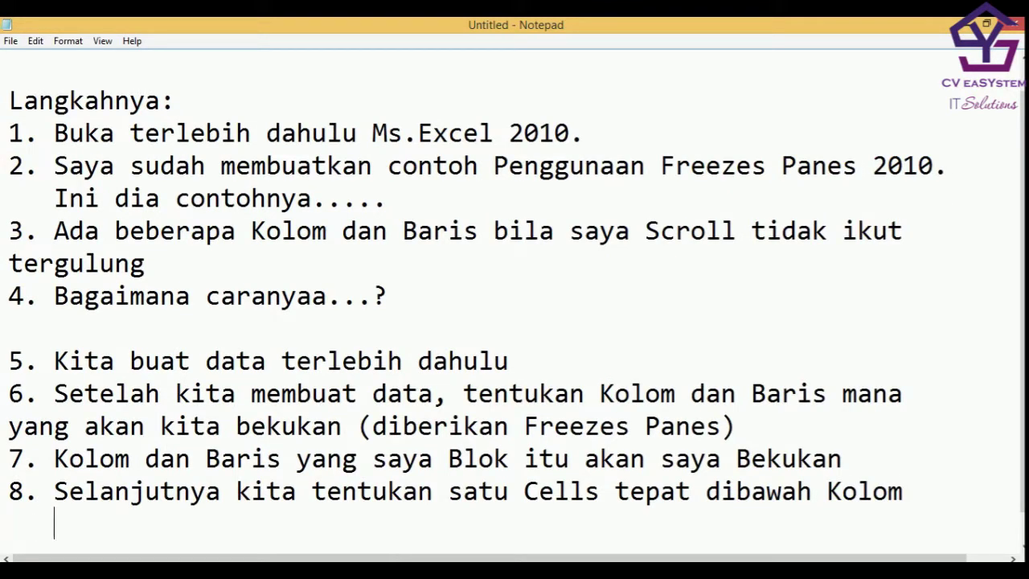
type("dan")
type(" tepa")
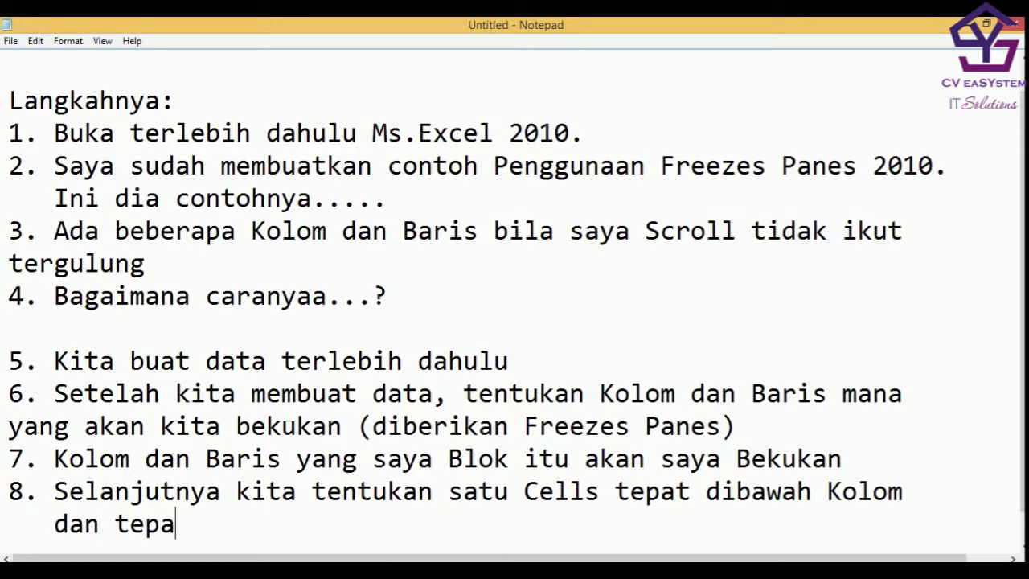
type("t di")
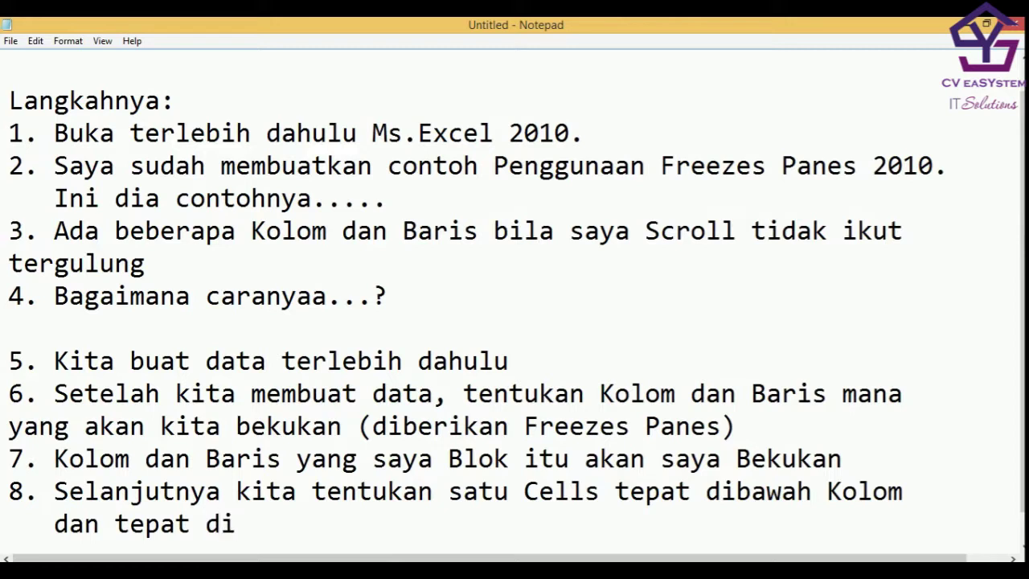
type("pinggir")
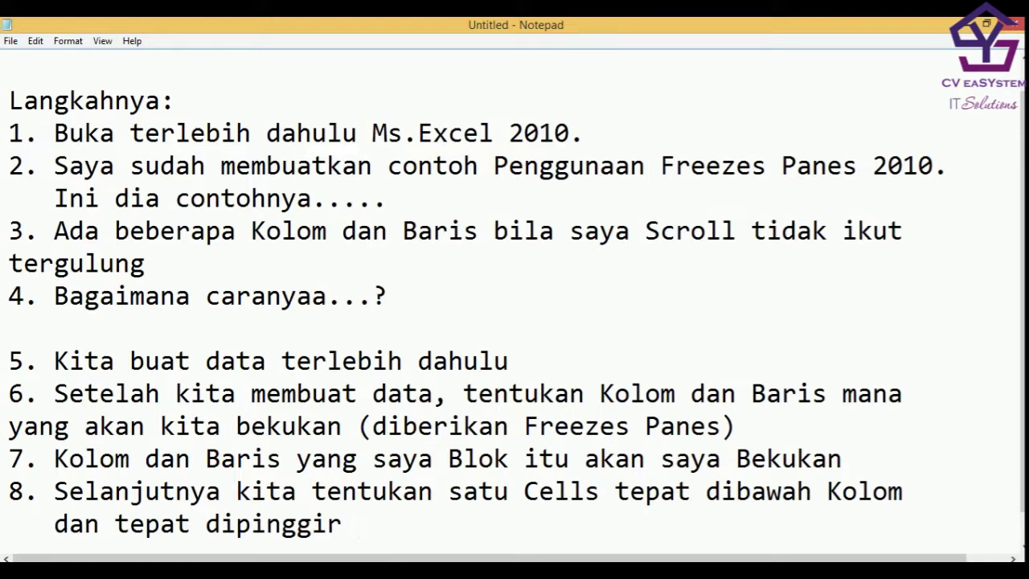
type("Baris")
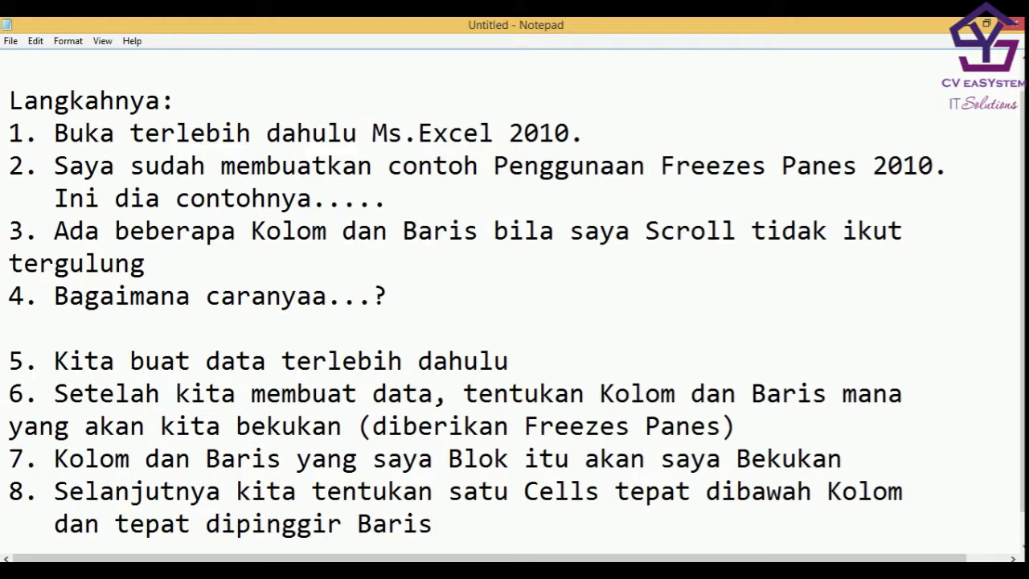
key("alt+Tab")
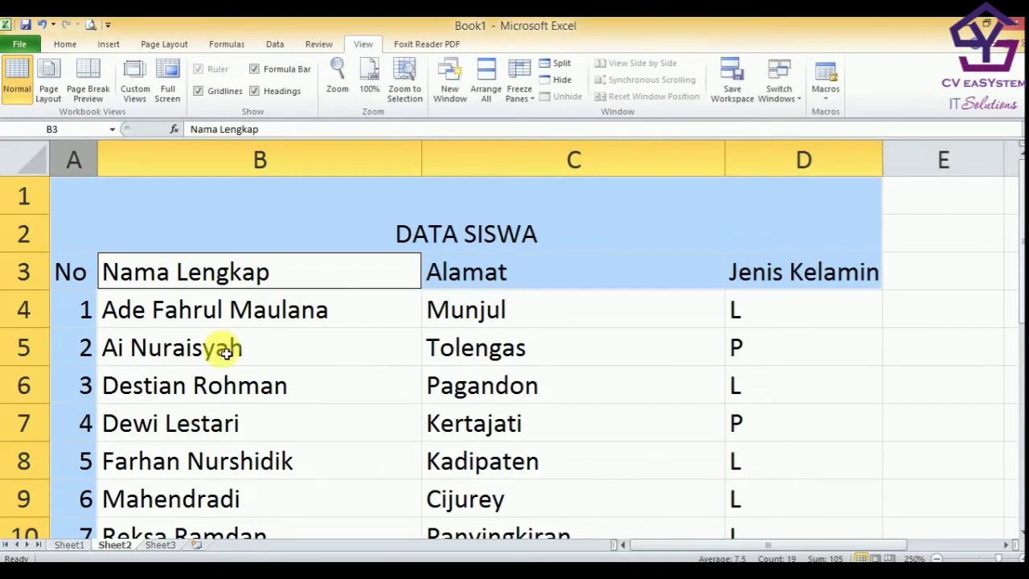
Select cell B4 and highlight the student name inside it to inspect the text
left_click(238, 318)
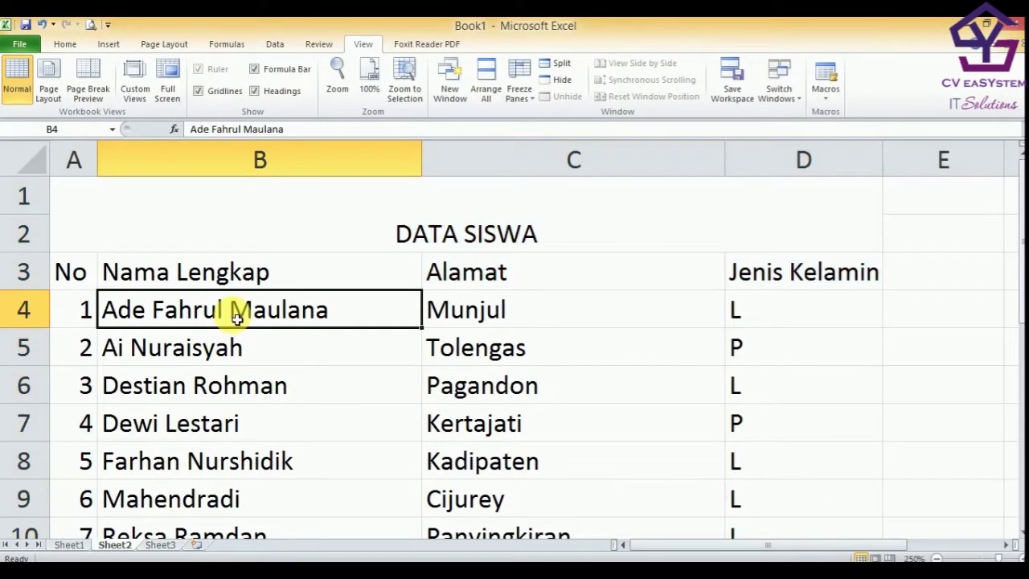
double_click(336, 317)
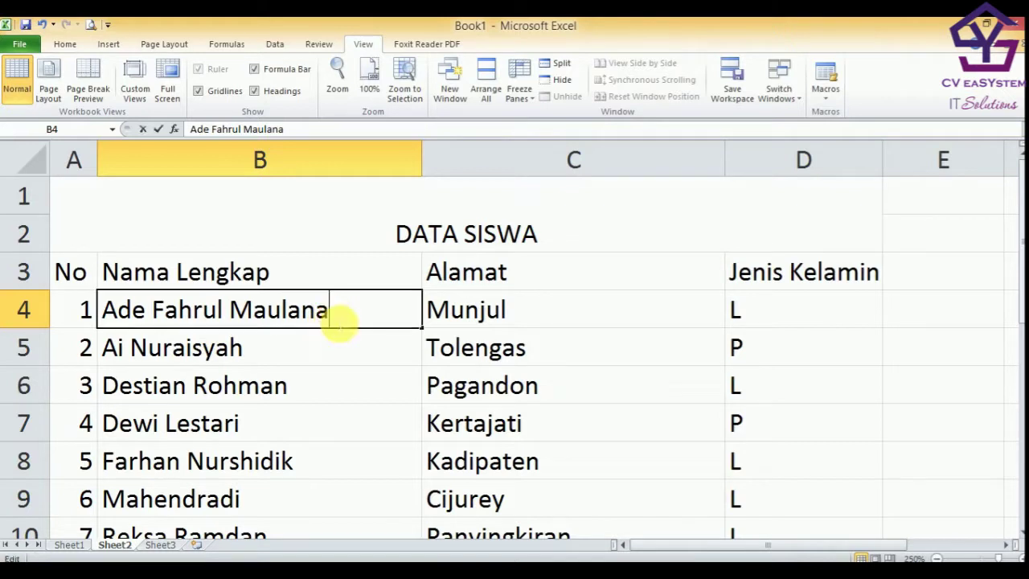
left_click_drag(337, 318, 102, 323)
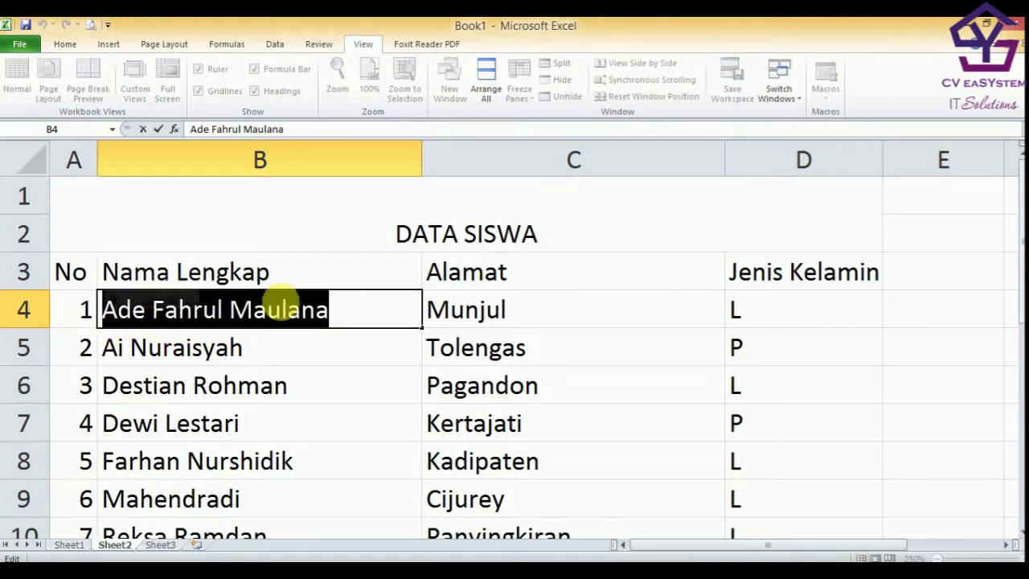
left_click(376, 309)
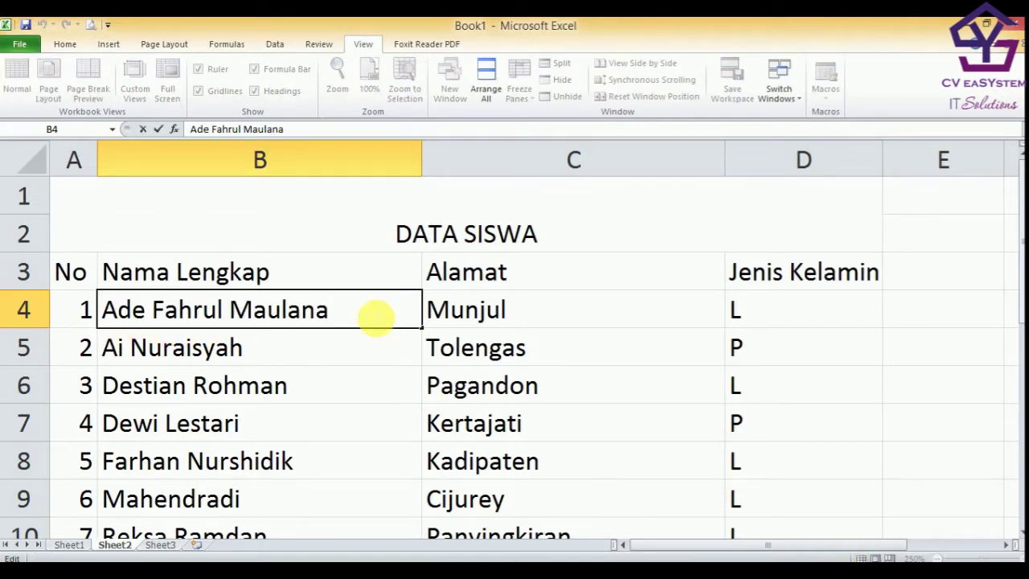
double_click(375, 317)
left_click(374, 315)
left_click_drag(374, 314, 102, 315)
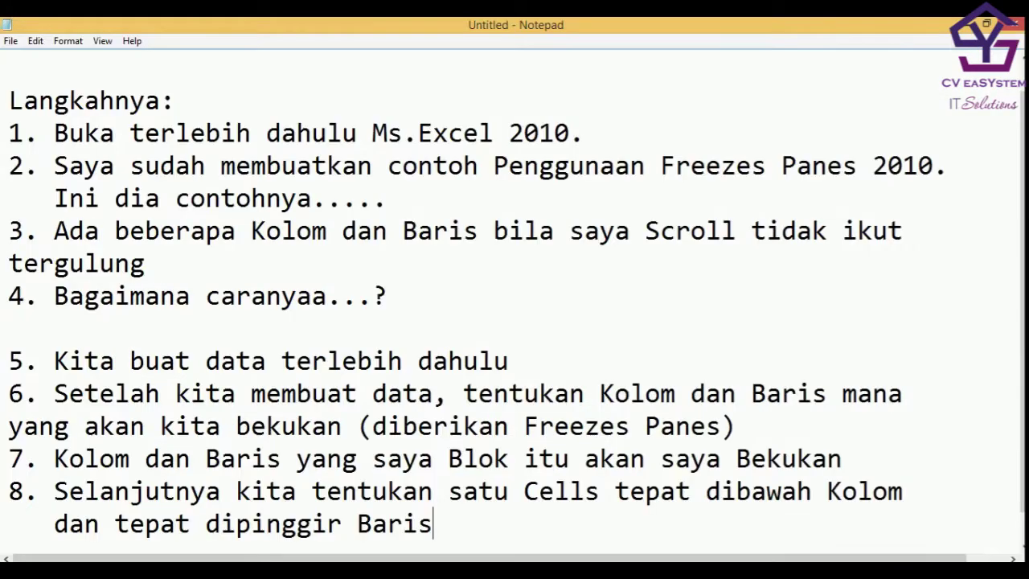
Add note 9 'Setelah itu tempatkan Cursor pada Cells tersebut (B4)' and start item 10
key("Return")
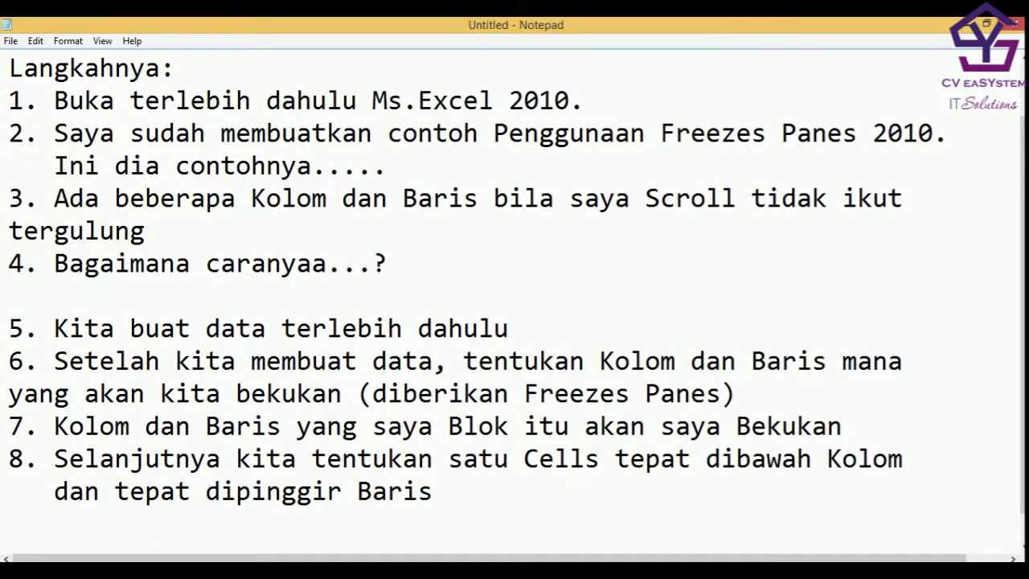
type("9. ")
type("Setelah")
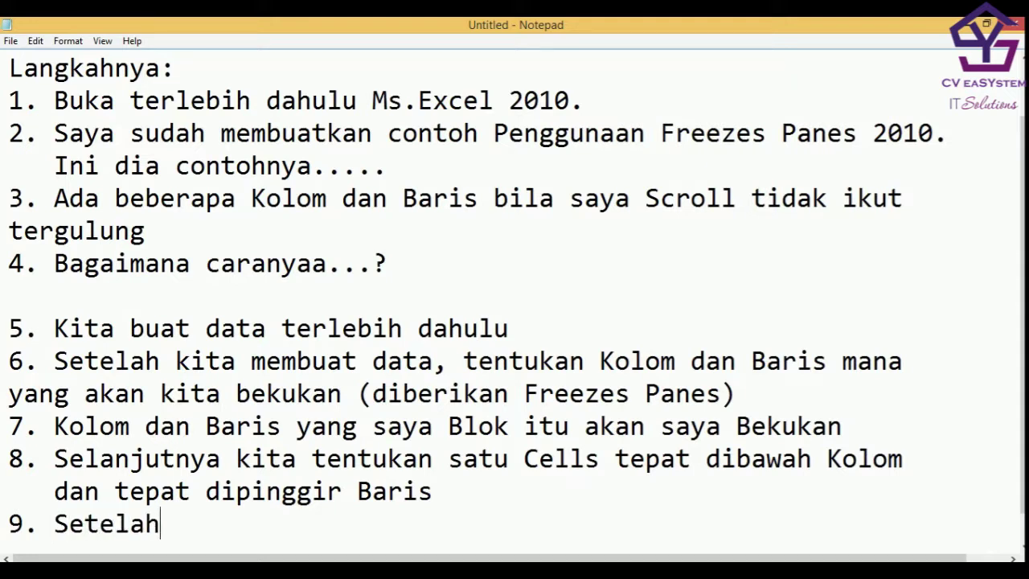
type(" itu tempatk")
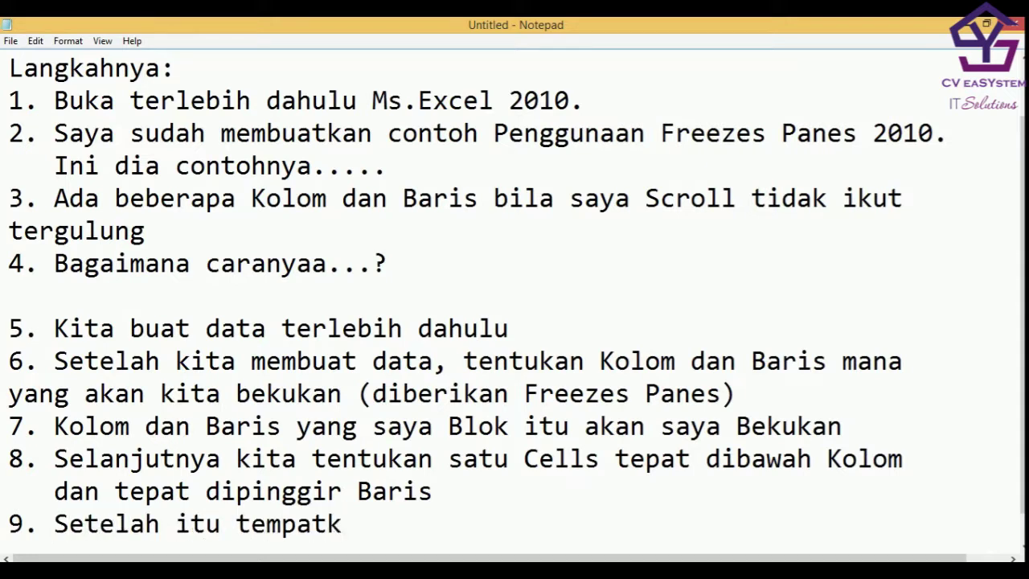
type("an Cursor ")
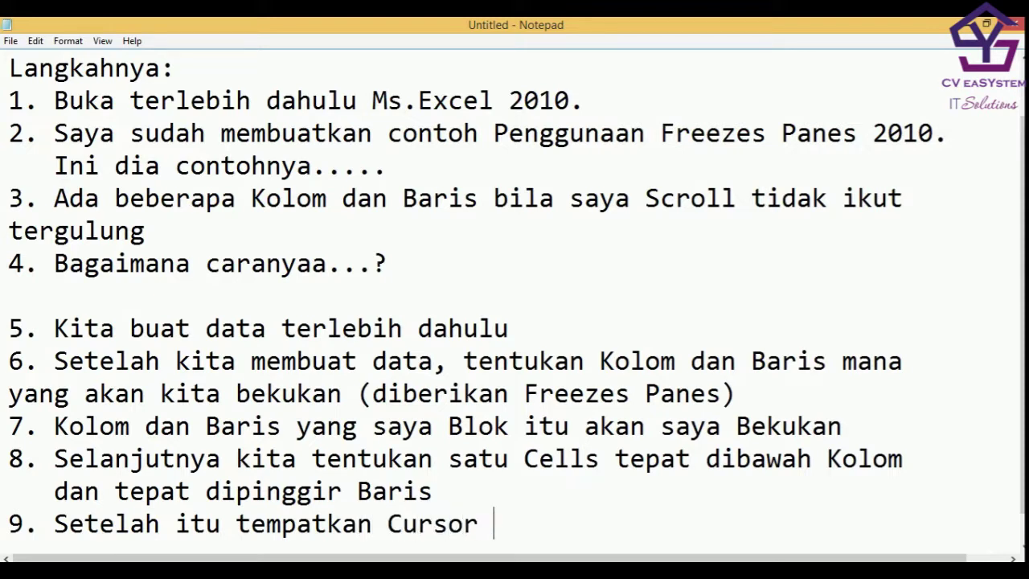
type("pada Cells")
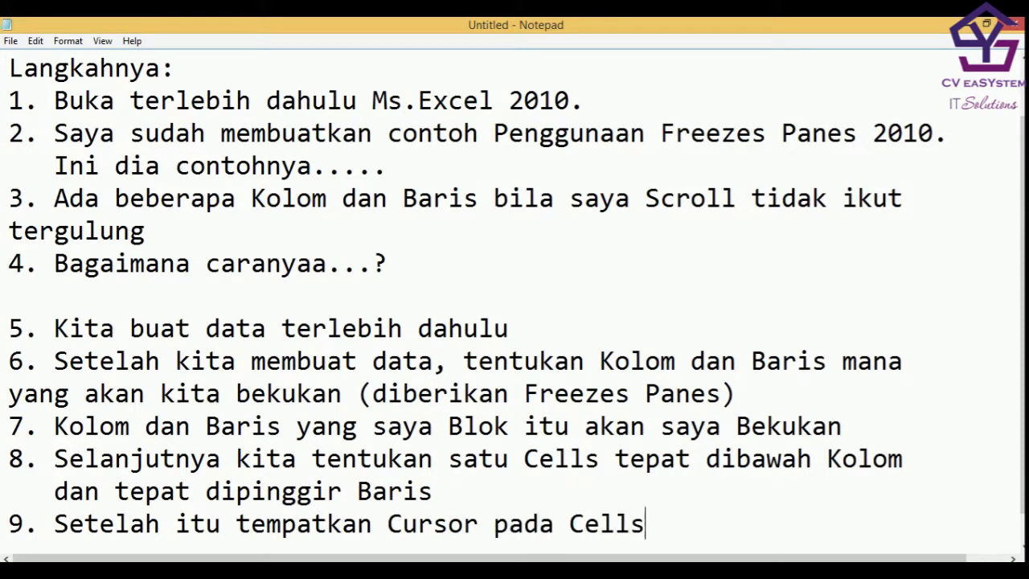
type(" tersebut")
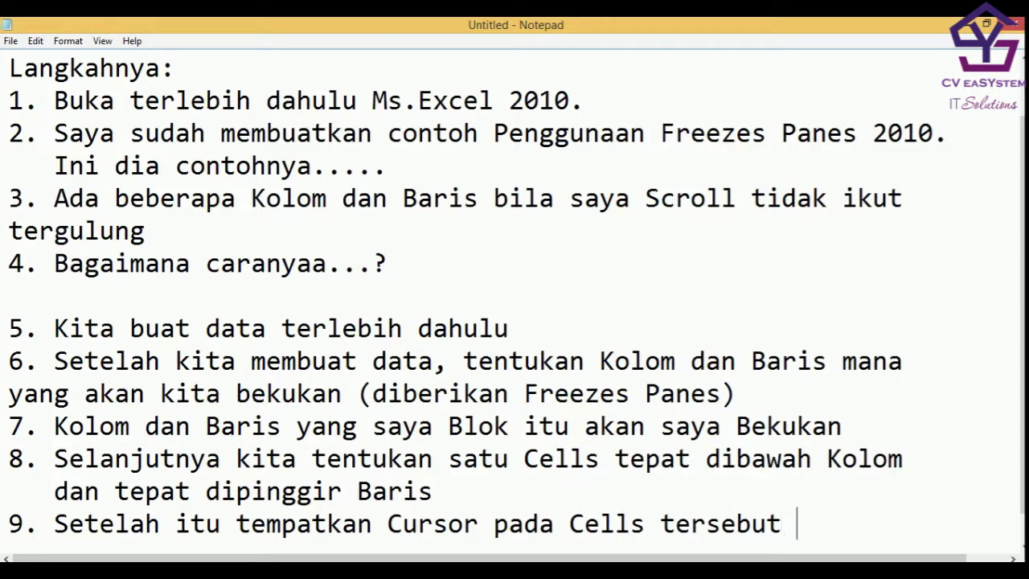
type("(B$)")
key("BackSpace")
key("BackSpace")
type("4)")
key("Return")
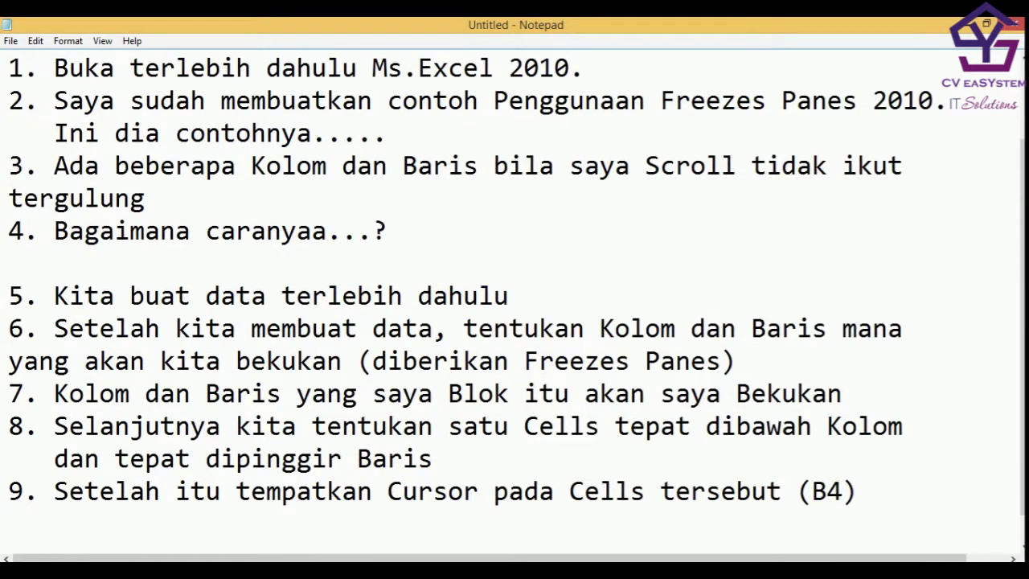
type("10")
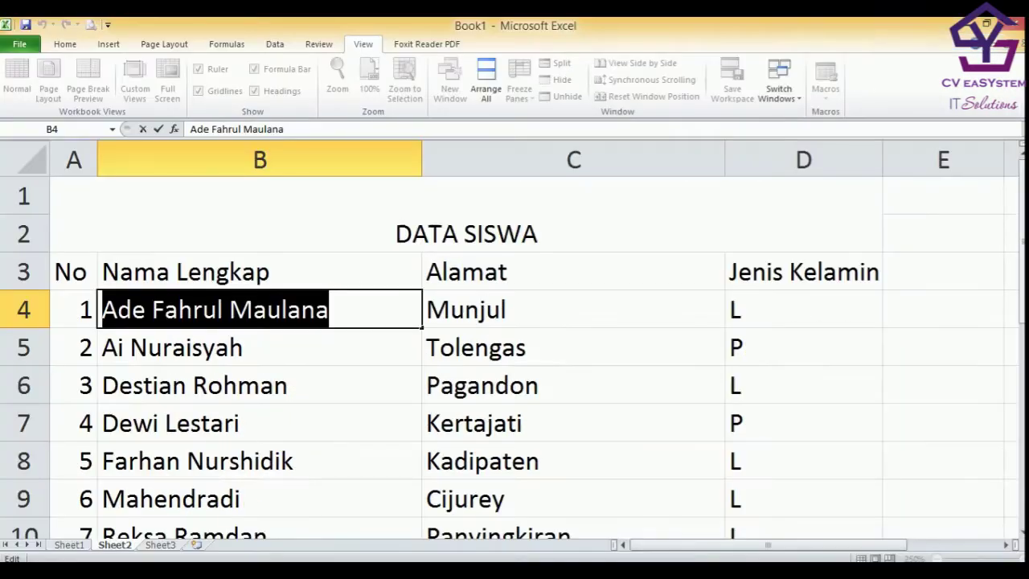
Finish editing cell B4 in Excel, reselect B4, and return to Notepad
left_click(356, 327)
key("Return")
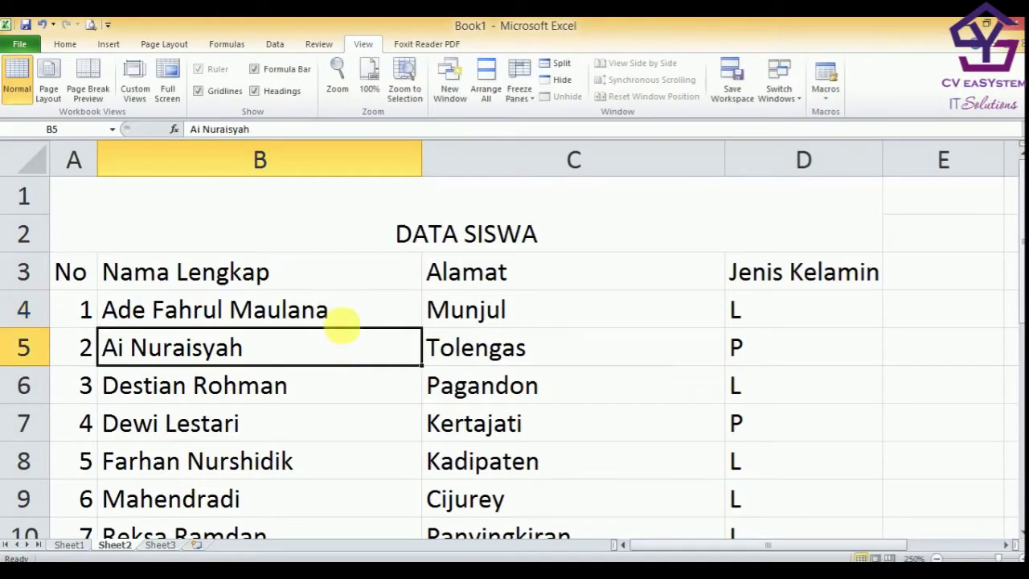
left_click(348, 318)
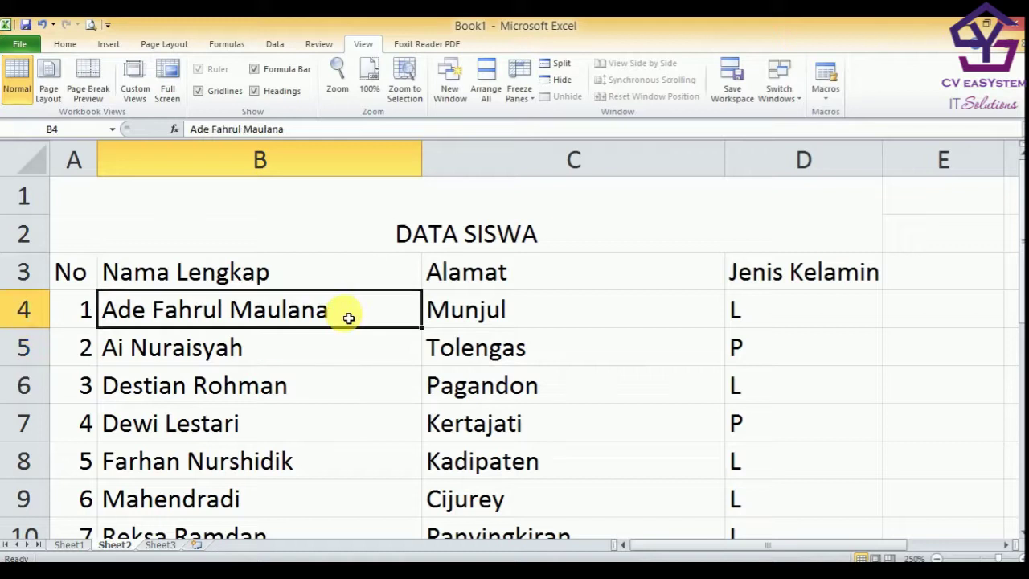
left_click(394, 559)
Write step 10 as 'Selanjutnya langsung kita bekukan (diberikan Freezes Panes)' and begin a new line
type("S")
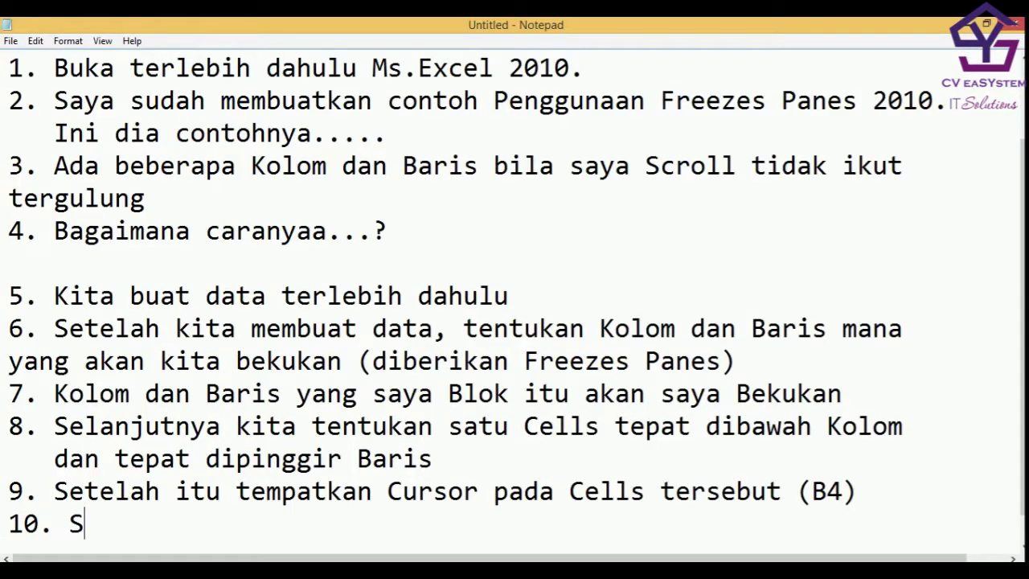
type("ela")
key("BackSpace")
type("lanju")
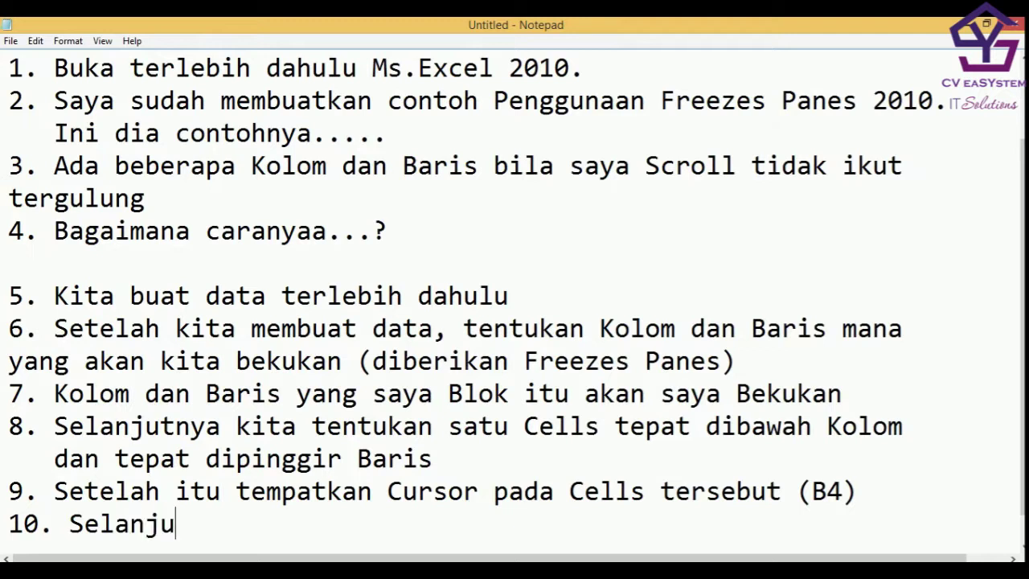
type("tnya langsung ")
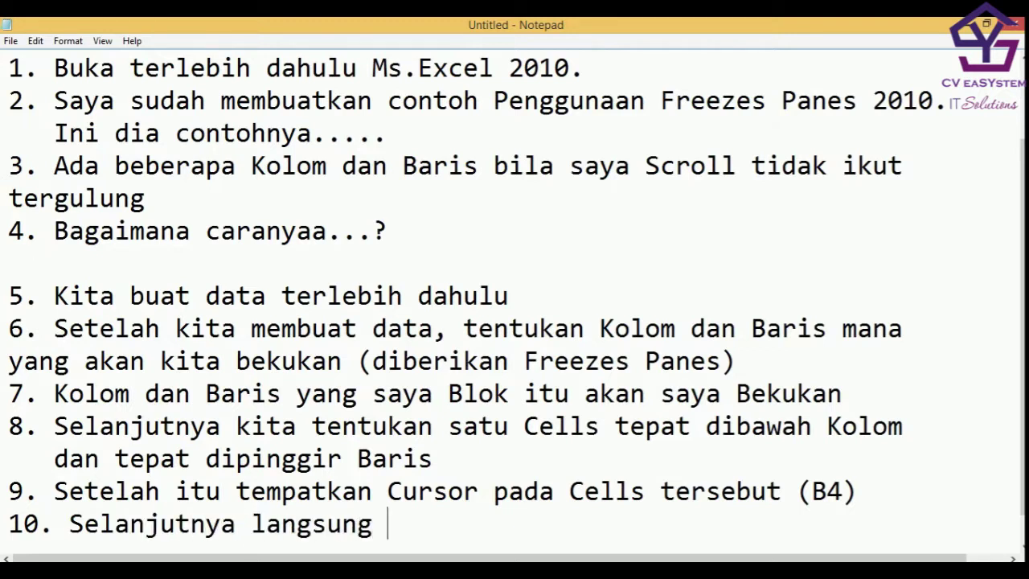
type("kita be")
key("BackSpace")
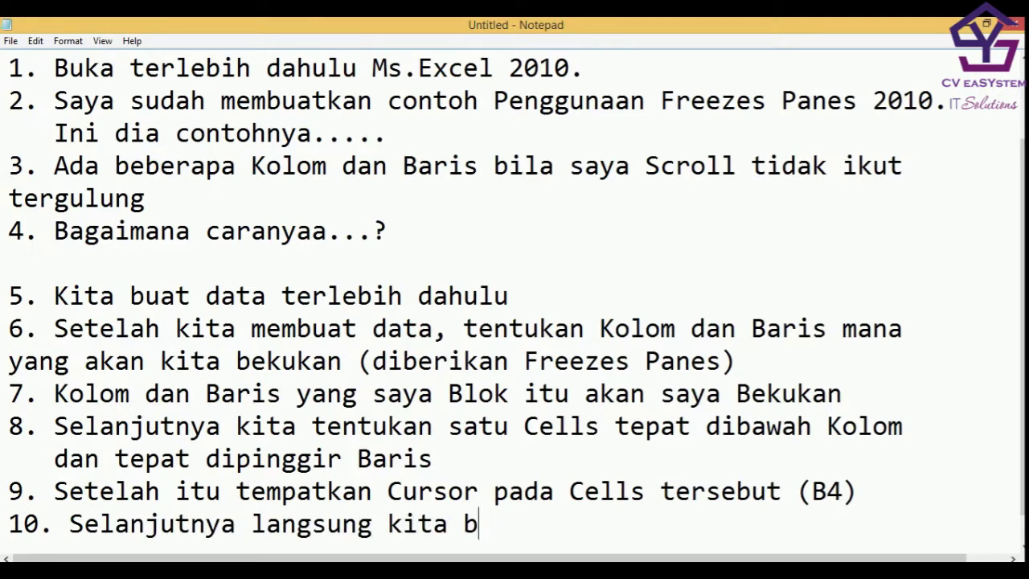
key("BackSpace")
type("bekukan ")
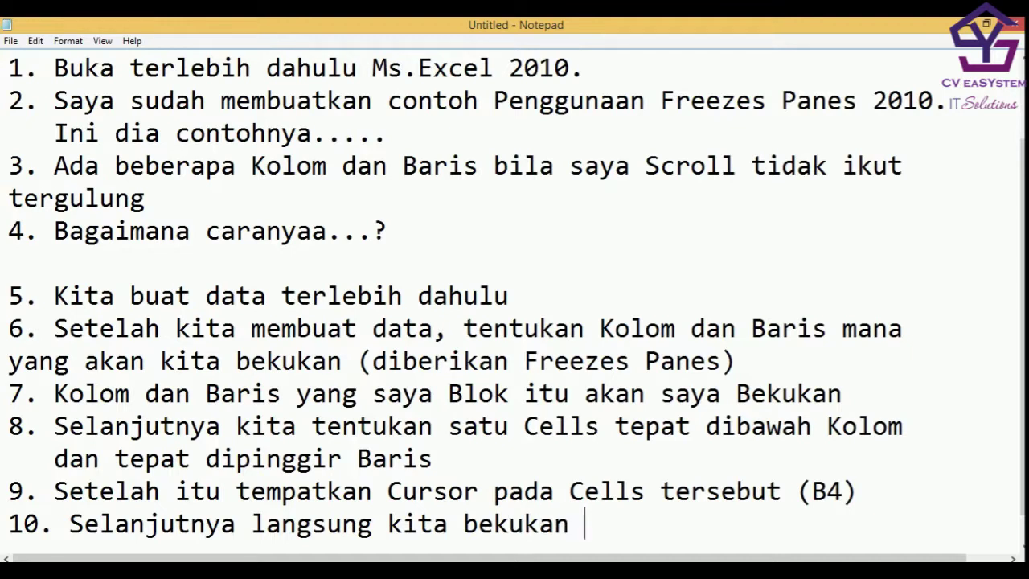
type("(")
type("diberikan F")
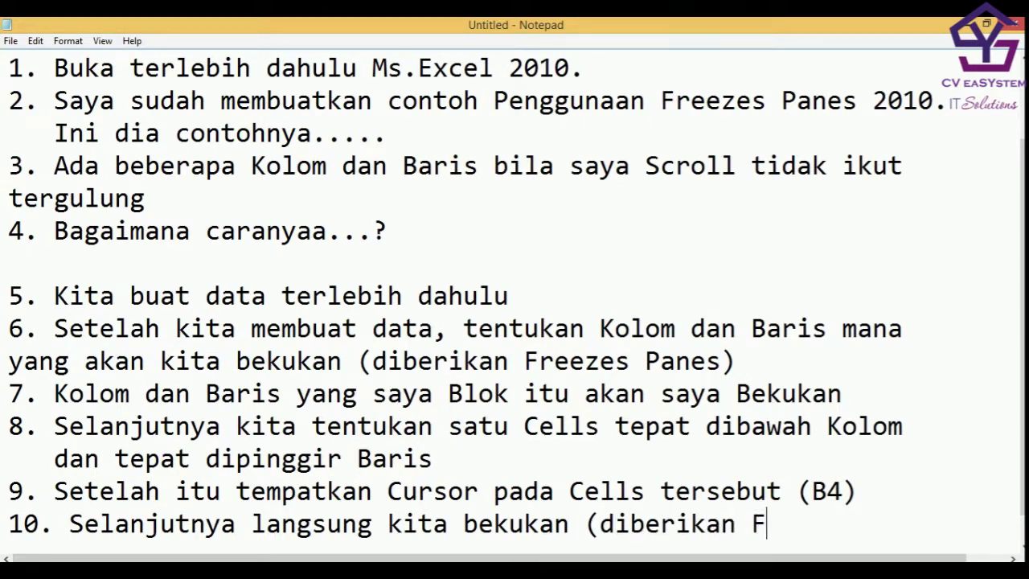
type("reezes P")
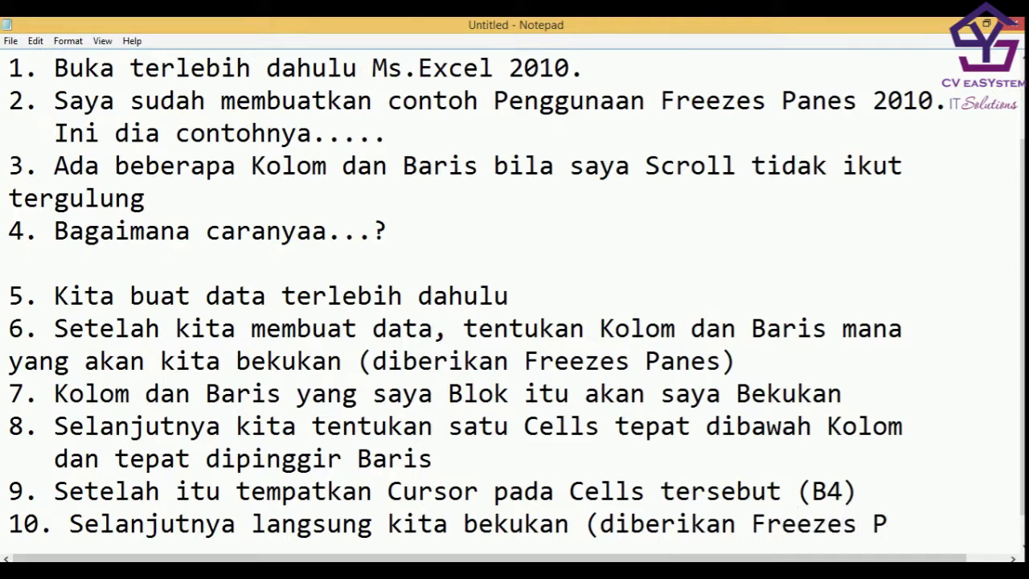
type("anes).")
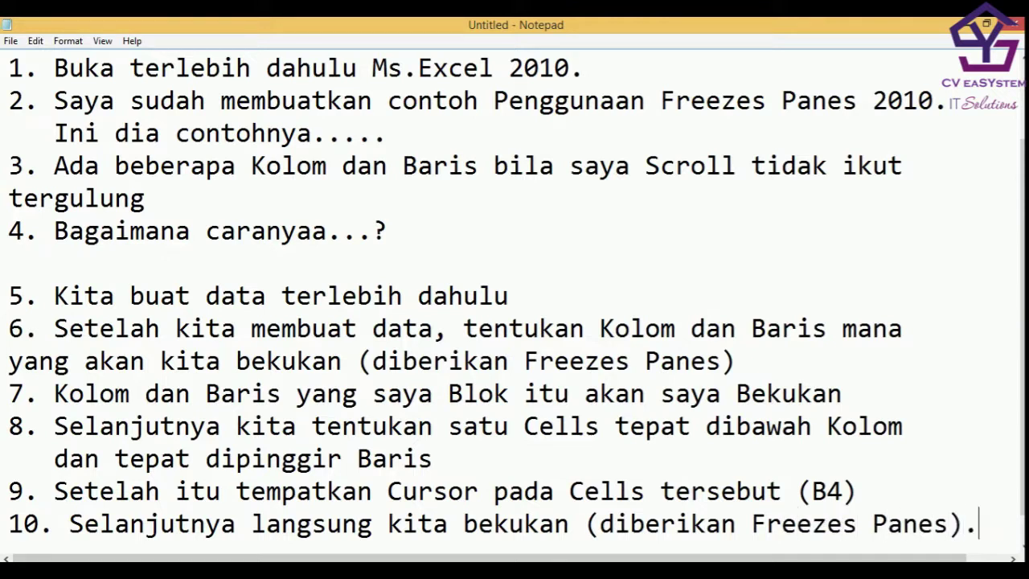
key("Return")
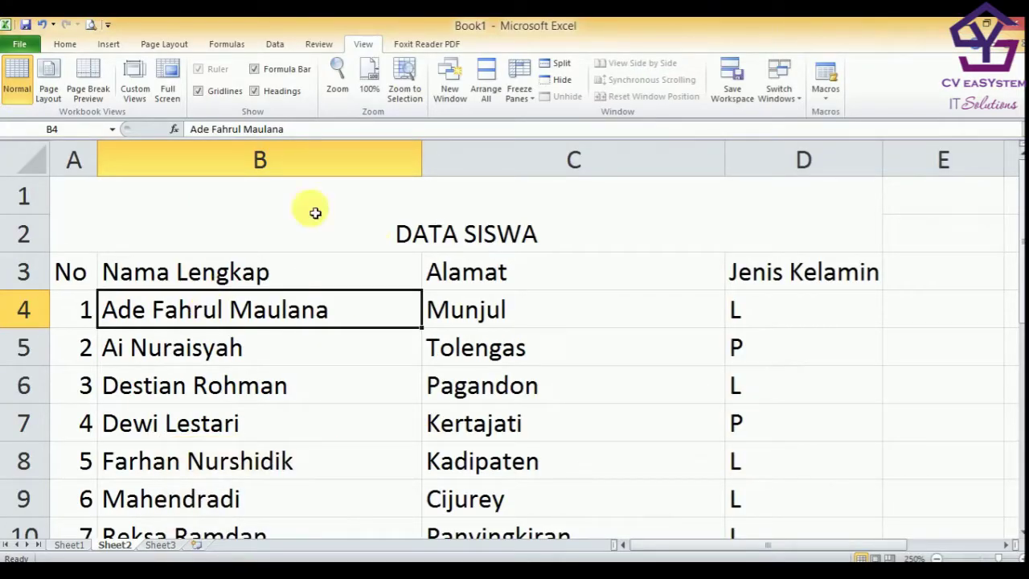
Freeze panes on DATA SISWA so rows 1–3 and column A stay fixed
left_click(519, 82)
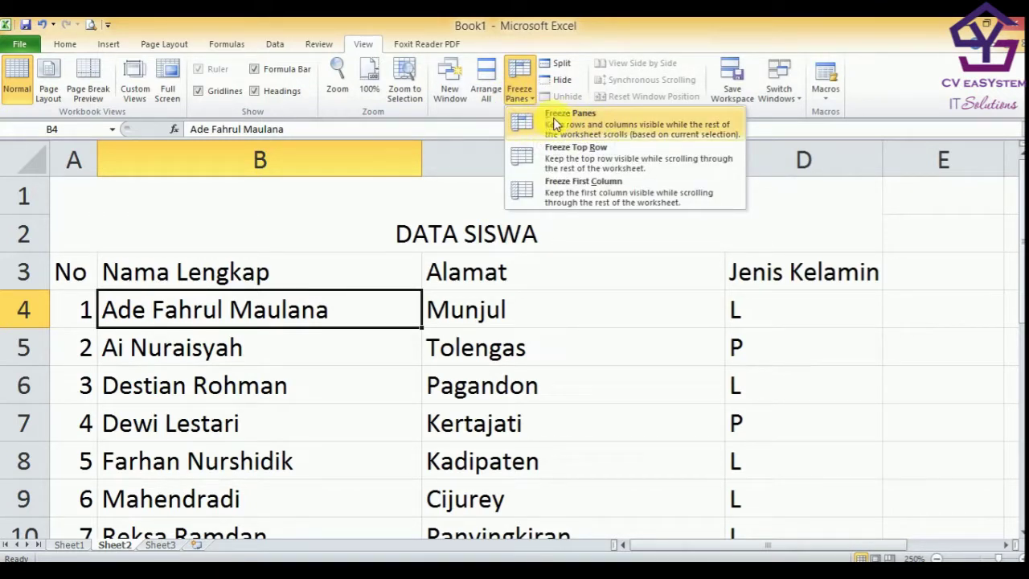
left_click(594, 121)
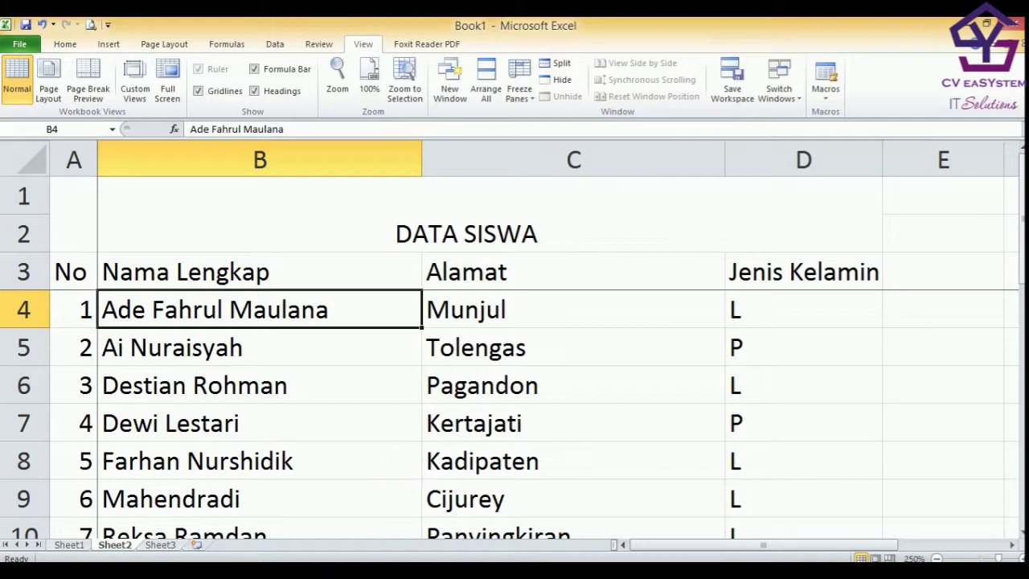
Complete step 11 as 'Dan hasilnya Adalah', then move down column B in Excel
left_click(434, 499)
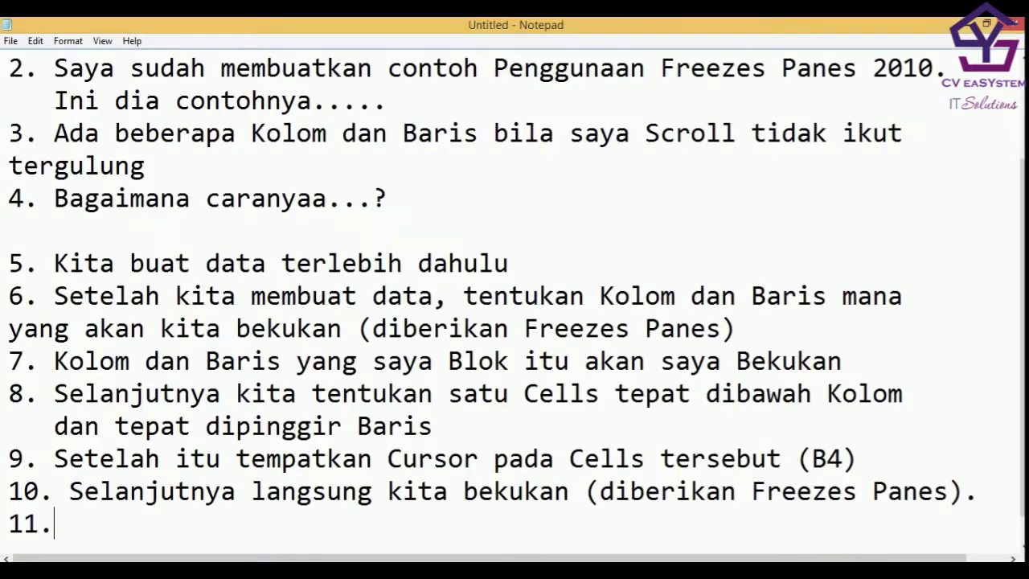
type("Dan hasi")
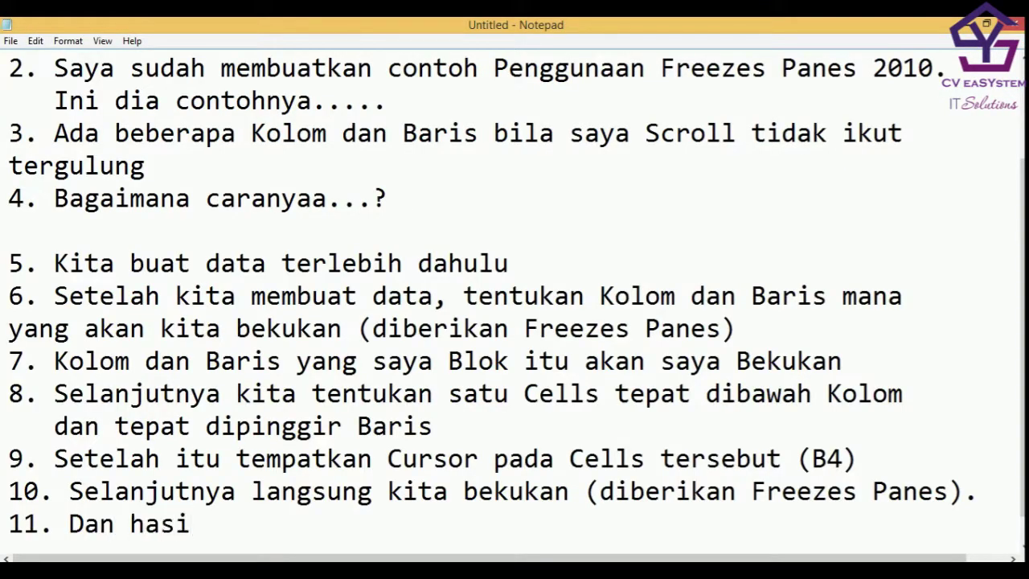
type("lnya Adalah.....")
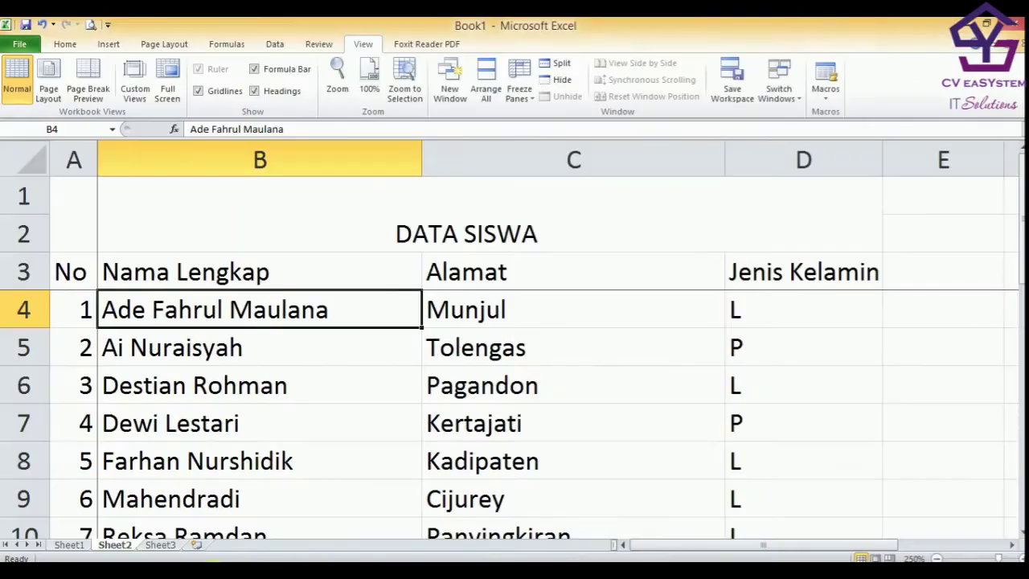
key("Down")
key("Down")
key("Down")
key("Down")
key("Down")
key("Down")
key("Down")
key("Down")
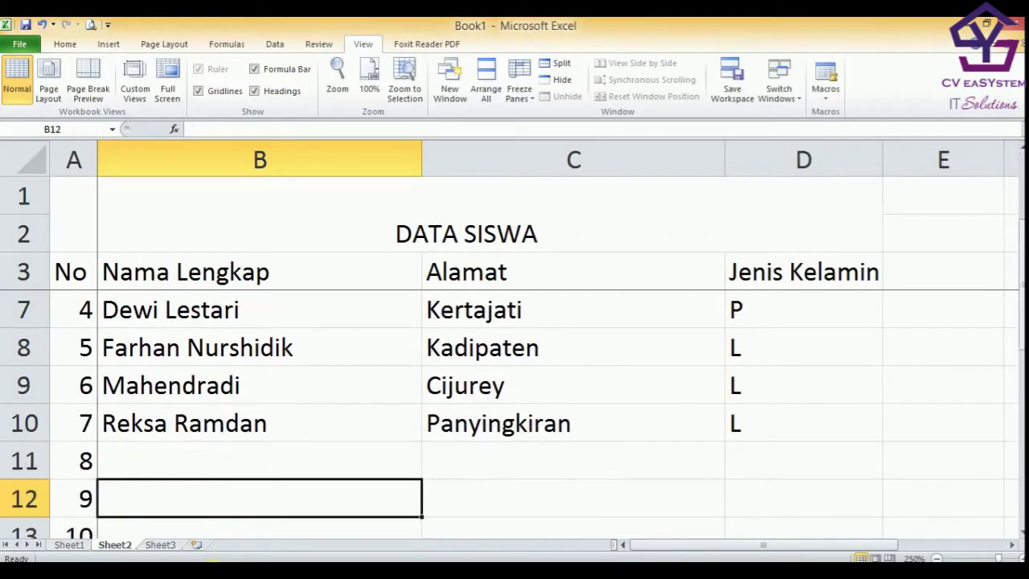
key("Down")
key("Down")
Enter the new student's full name, address Kadipaten and gender L in row 11
key("Up")
key("Up")
key("Up")
key("Up")
key("Up")
key("Up")
key("Up")
key("Up")
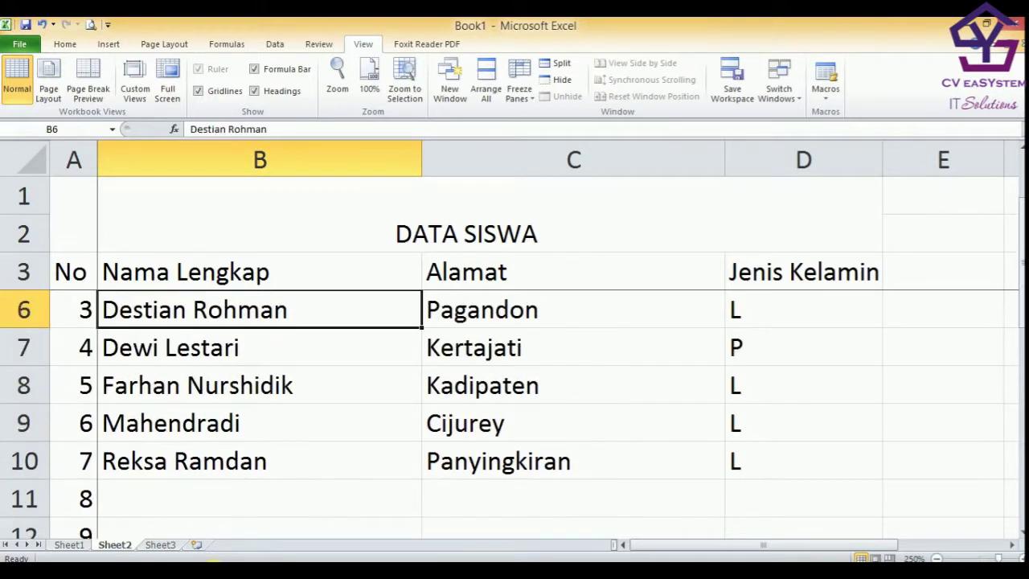
key("Up")
key("Up")
key("Down")
key("Down")
key("Down")
key("Down")
key("Down")
key("Down")
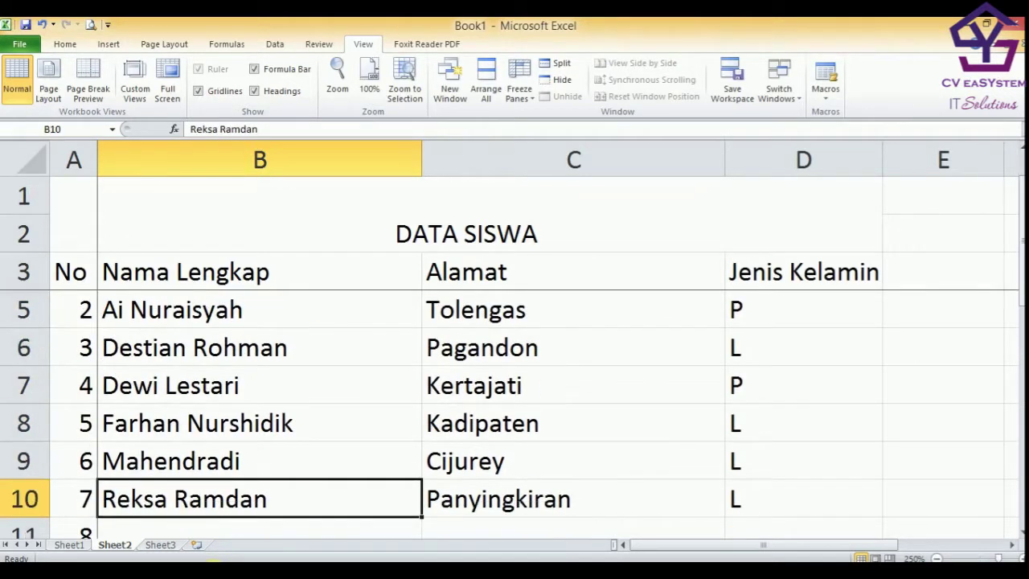
key("Down")
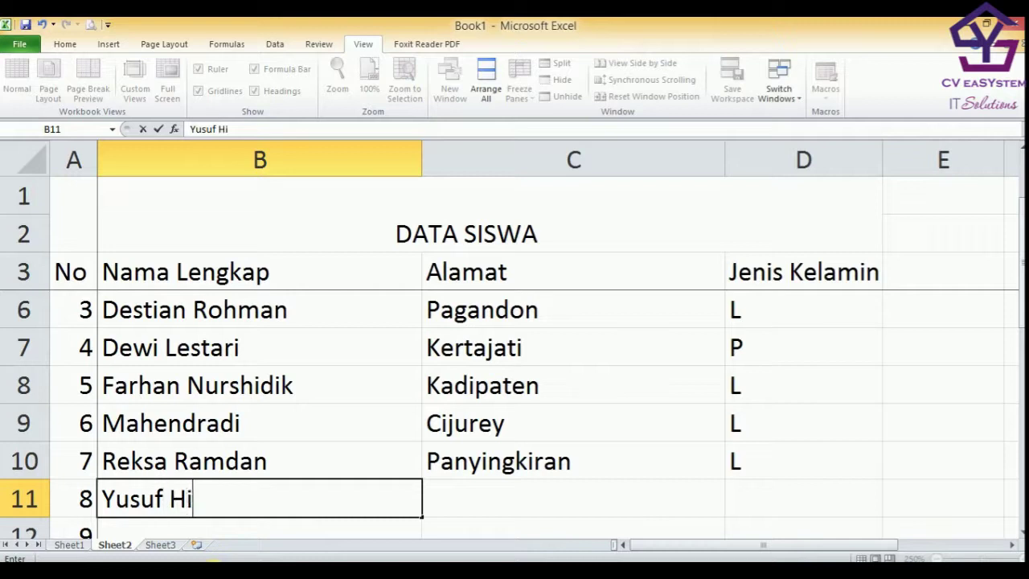
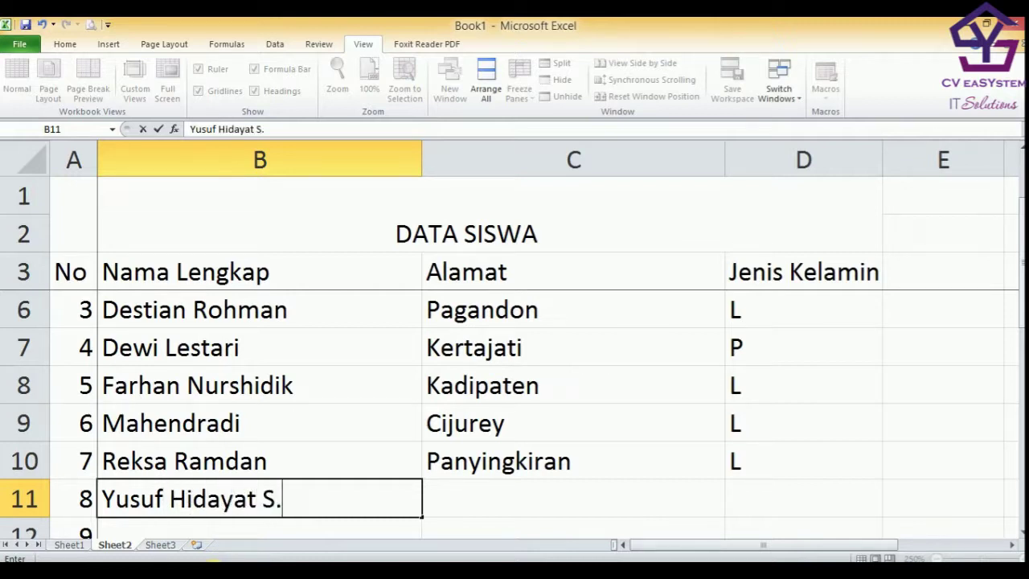
key("Tab")
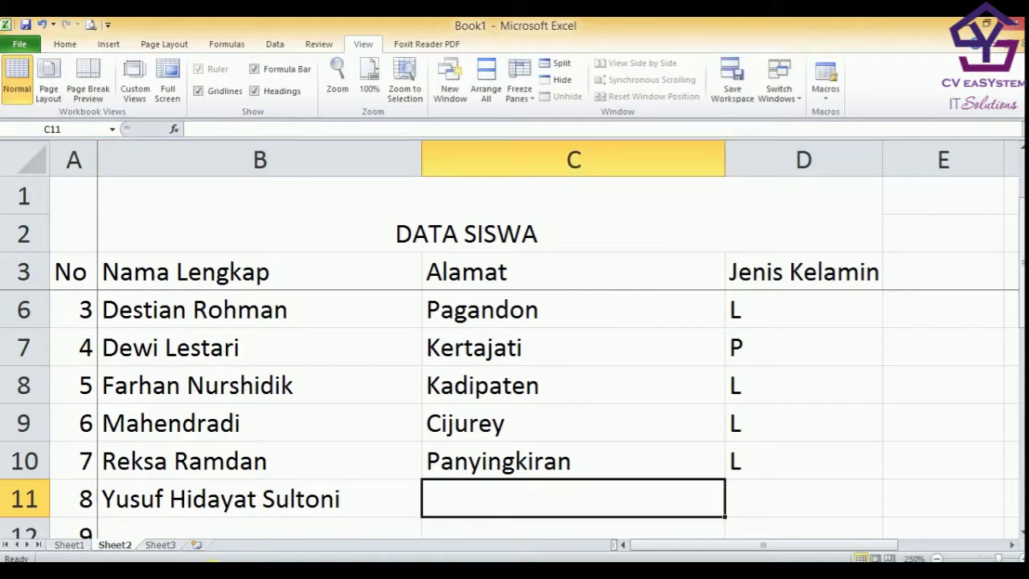
type("Kadipaten")
key("Tab")
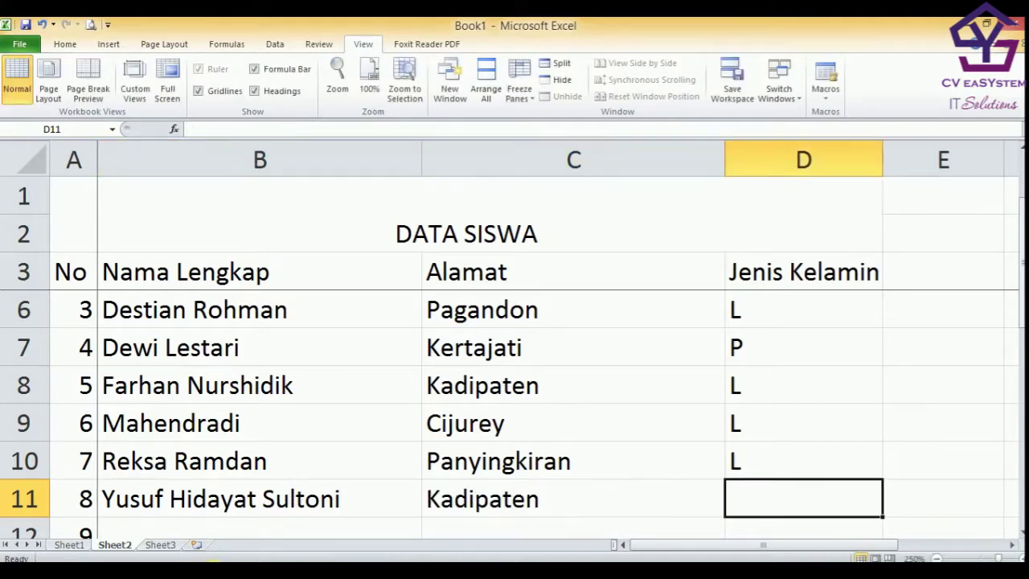
type("L")
key("Up")
key("Up")
key("Up")
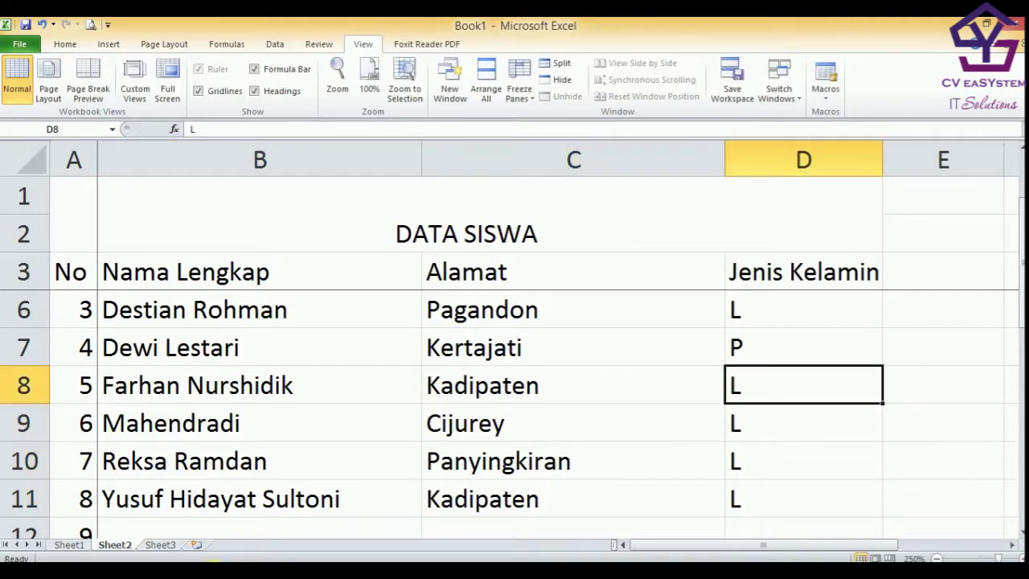
Move around the sheet to confirm header rows and column A stay frozen, then return to Notepad
key("Right")
key("Right")
key("Right")
key("Right")
key("Right")
key("Right")
key("Left")
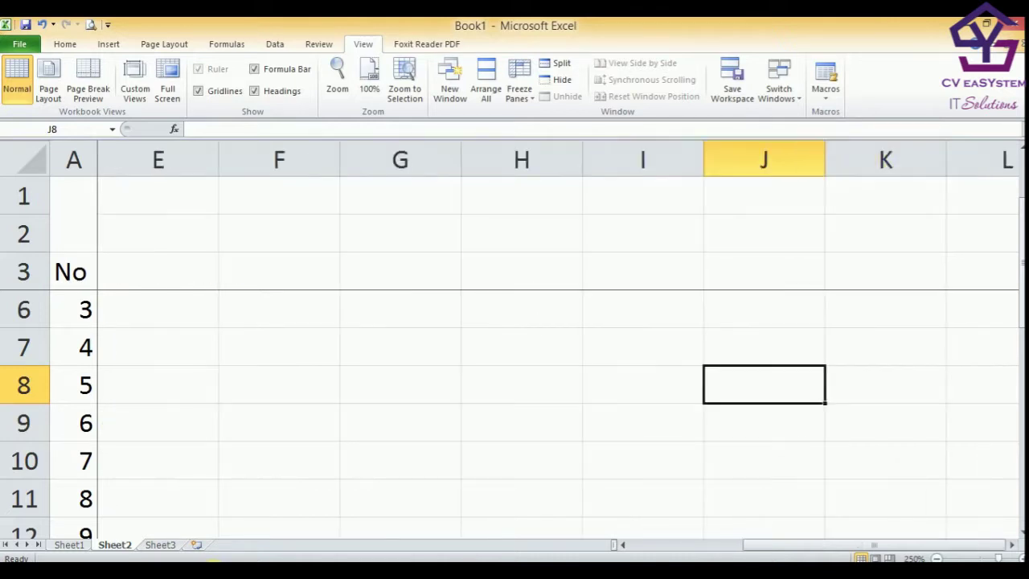
key("Left")
key("Left")
key("Left")
key("Left")
key("Left")
key("Left")
key("Left")
key("Left")
key("Right")
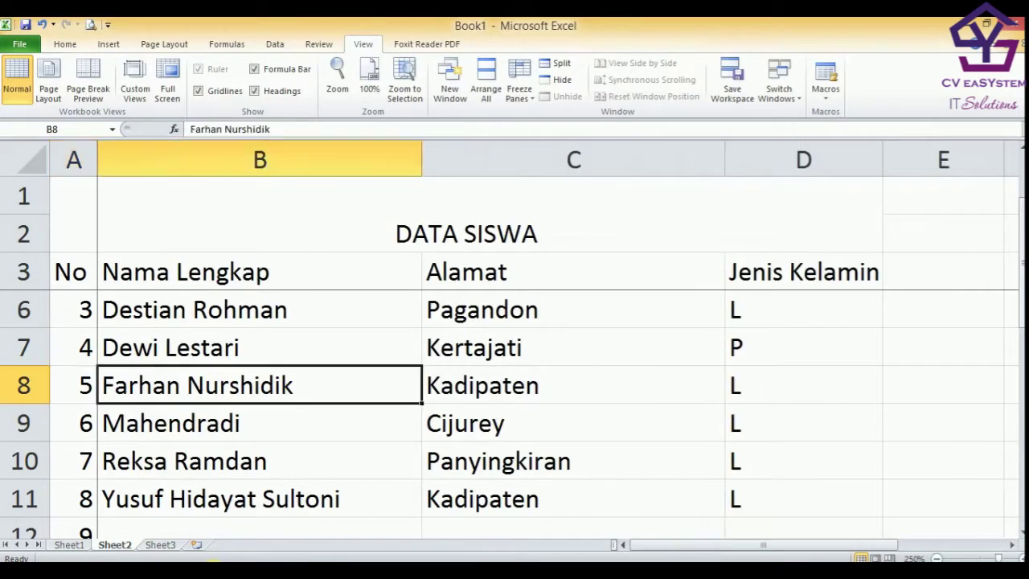
key("Up")
key("Up")
key("Up")
key("Up")
key("Down")
key("Down")
key("Down")
key("Down")
key("Down")
key("Down")
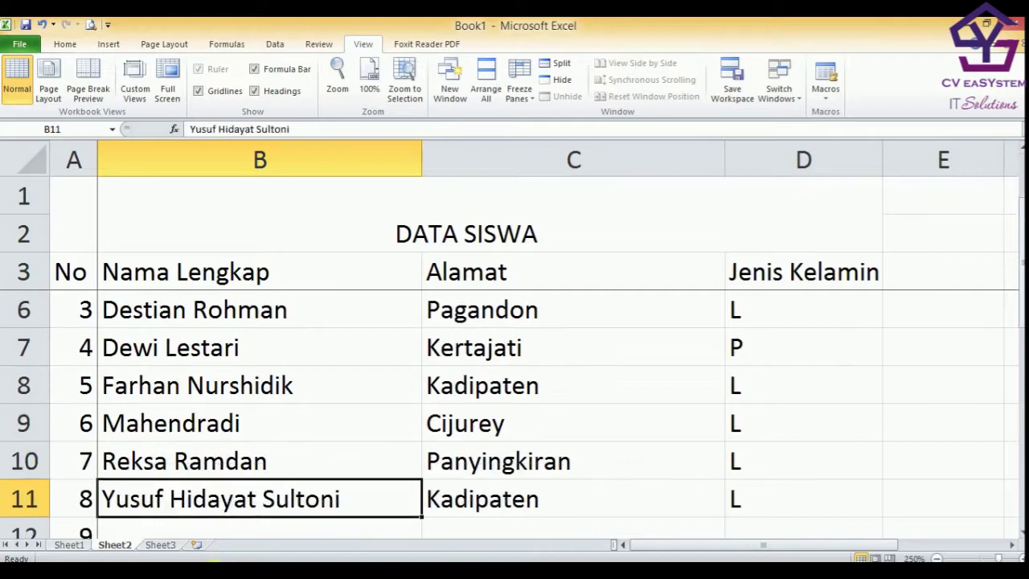
key("Down")
key("Down")
key("Down")
key("Down")
key("Up")
key("Up")
key("Up")
key("Up")
key("Up")
key("Up")
key("Up")
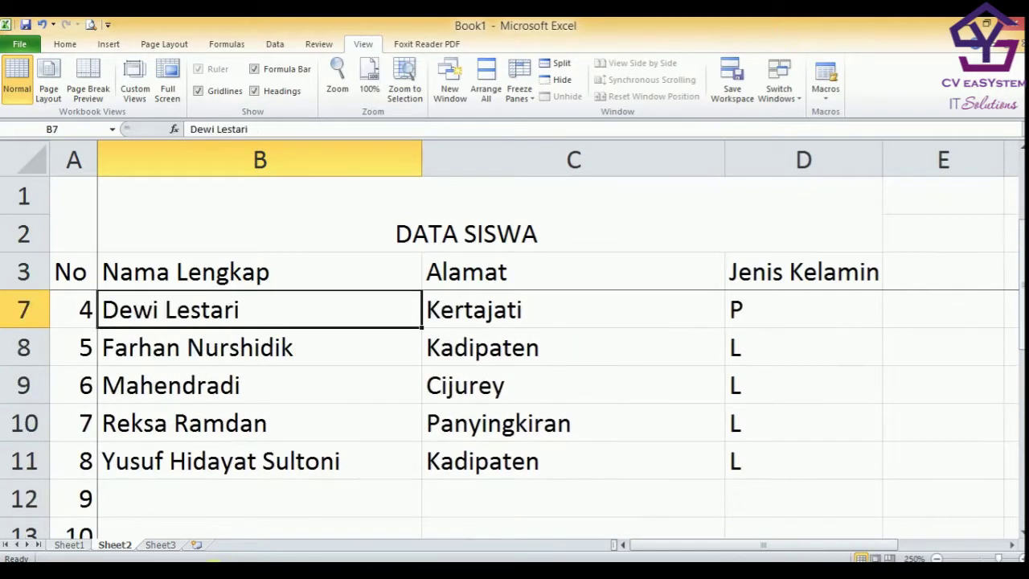
key("Up")
key("Up")
key("Up")
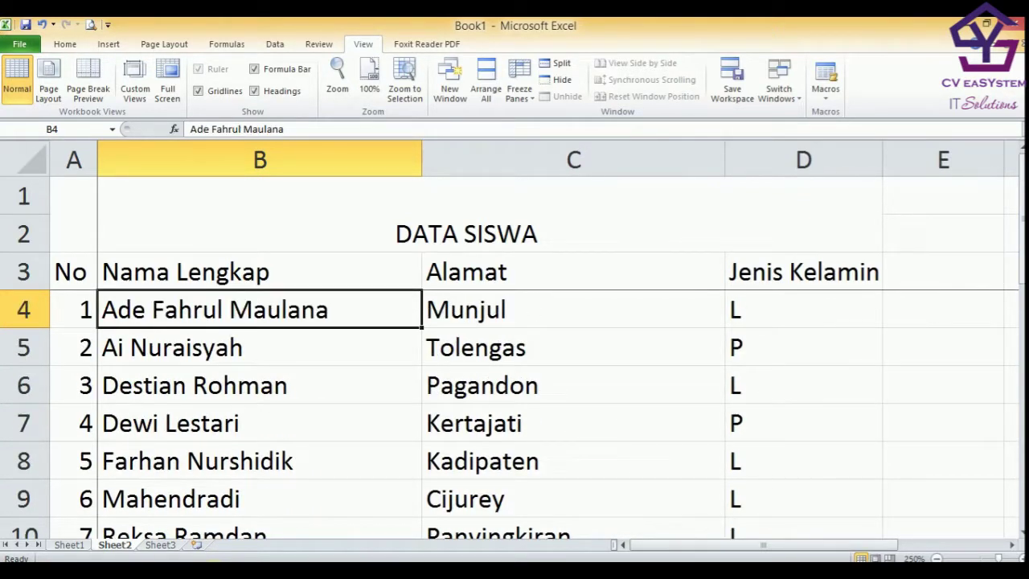
key("alt+Tab")
Close the notes with 'Sekian Tutorial Penggunaan Freezes Panes' and 'Semoga bermanfaat.......' on the next line
scroll(515, 297, "down", 1)
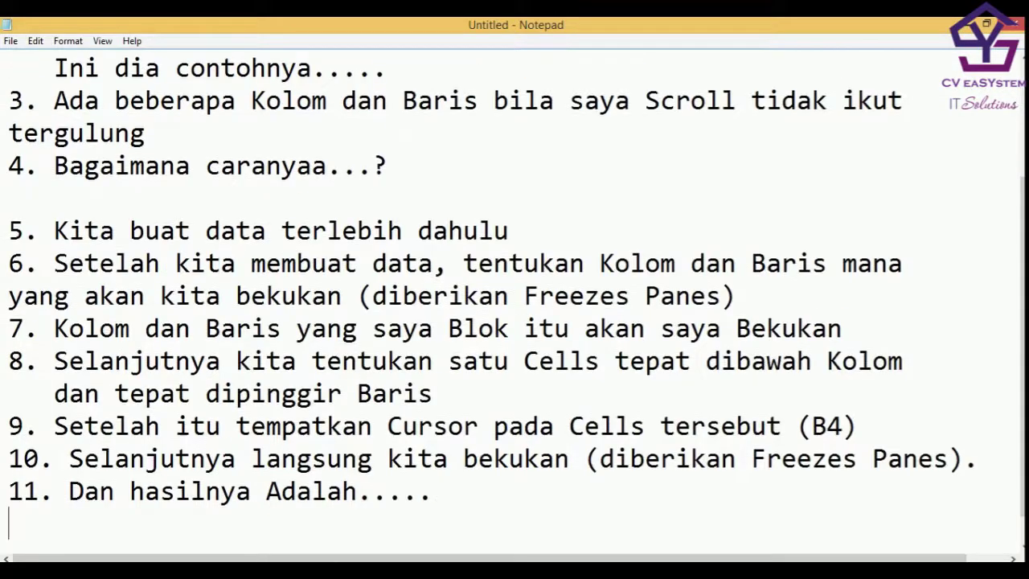
key("Return")
key("Return")
type("Seki")
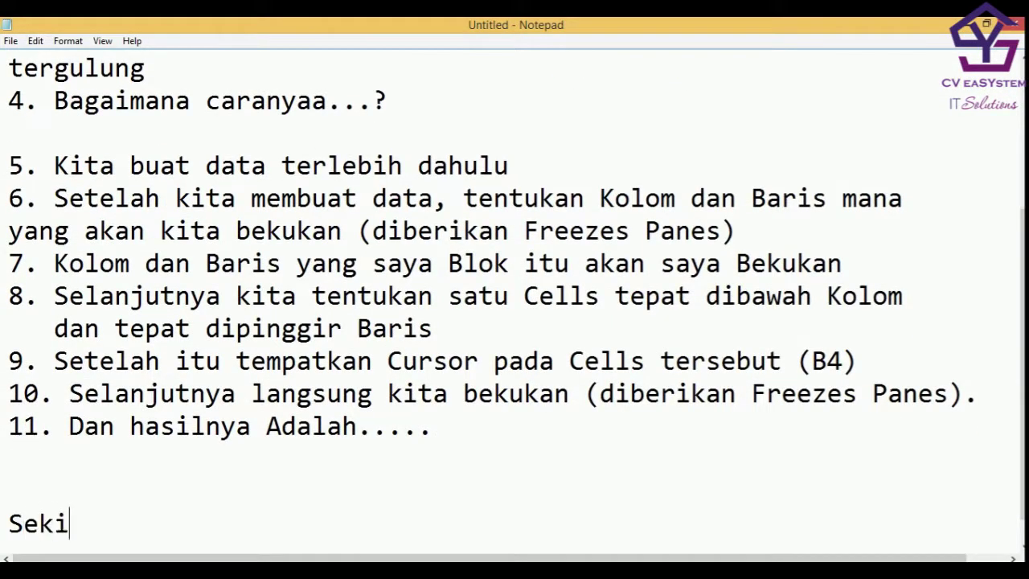
type("an Tutor")
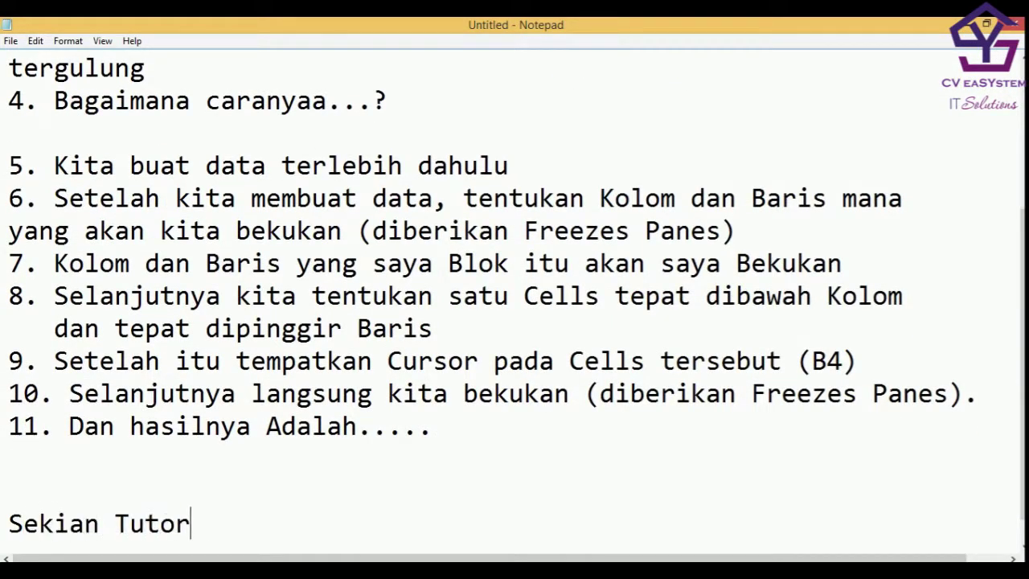
type("ial Peng")
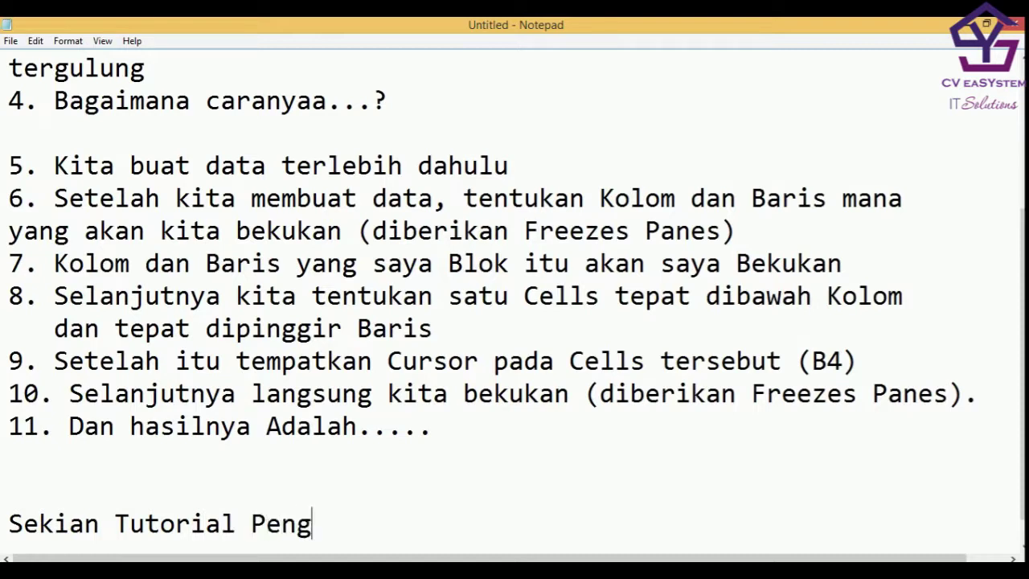
type("gunaan Fr")
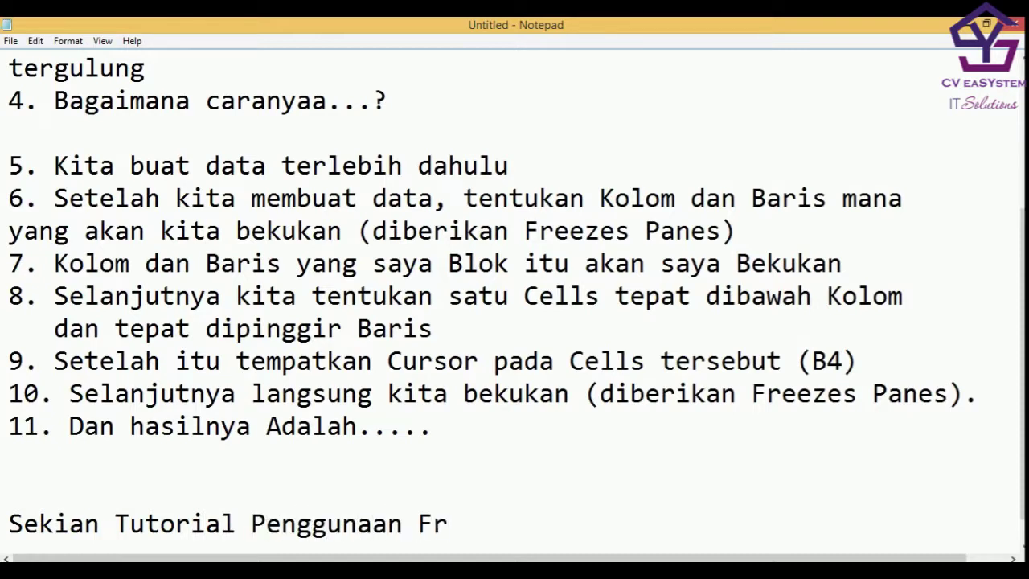
type("eezes P")
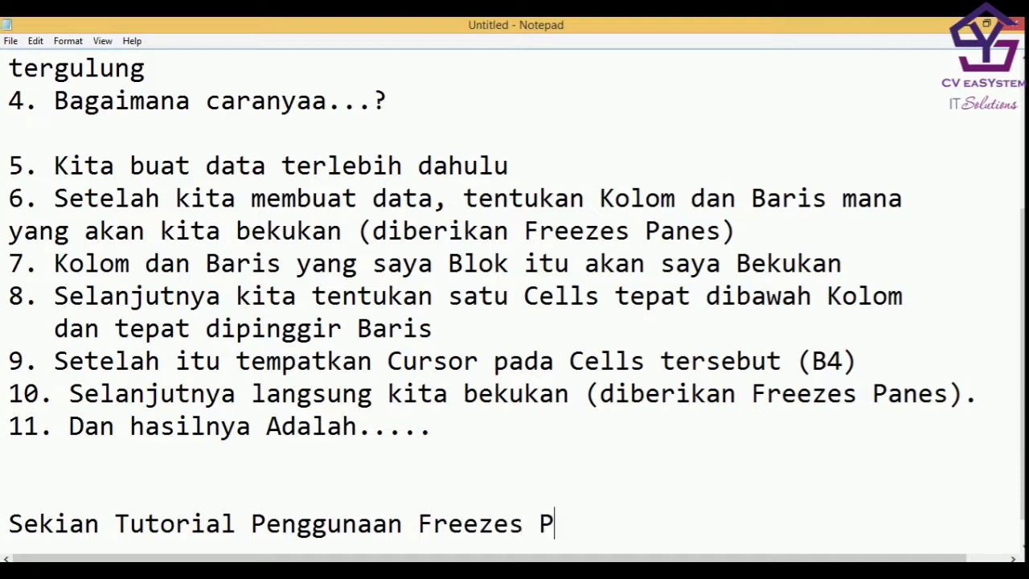
type("anes.")
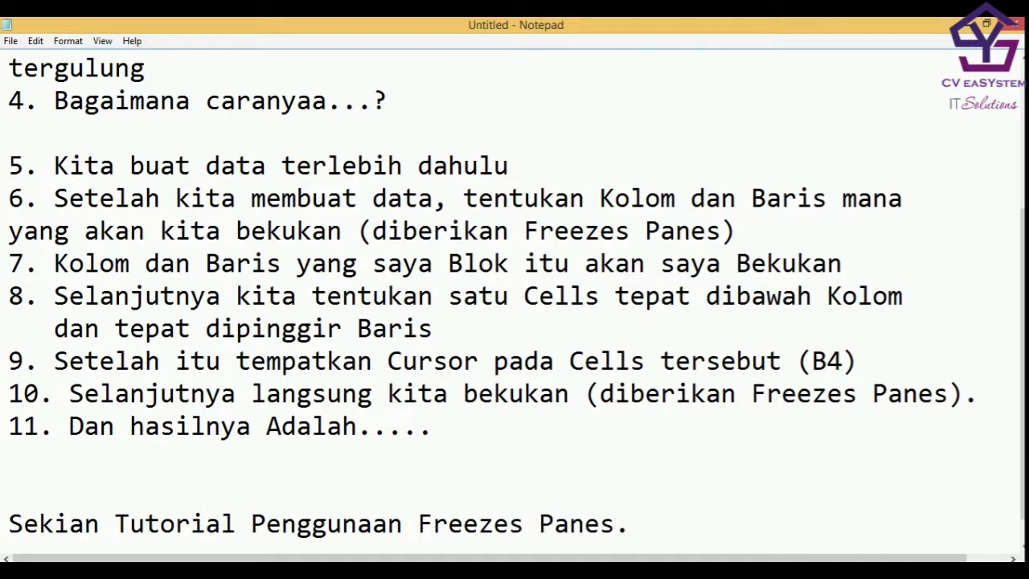
key("Return")
type("Semoga ")
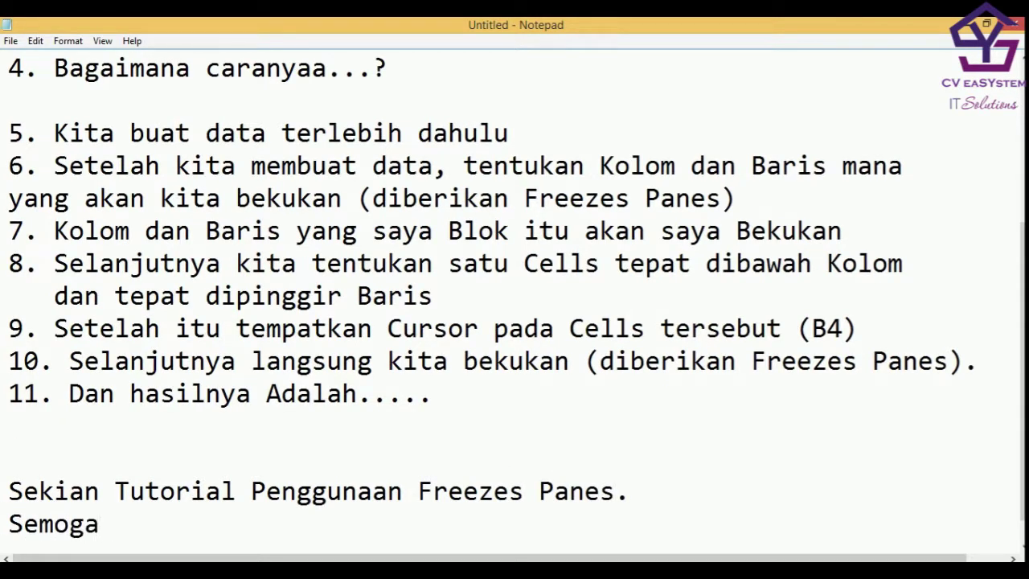
type("bermanfaat")
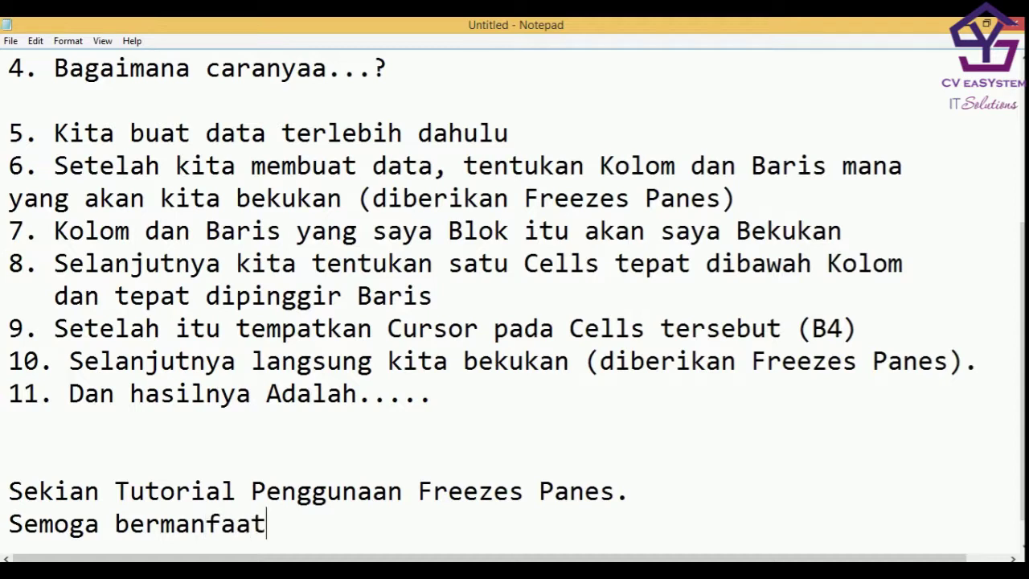
type(".......")
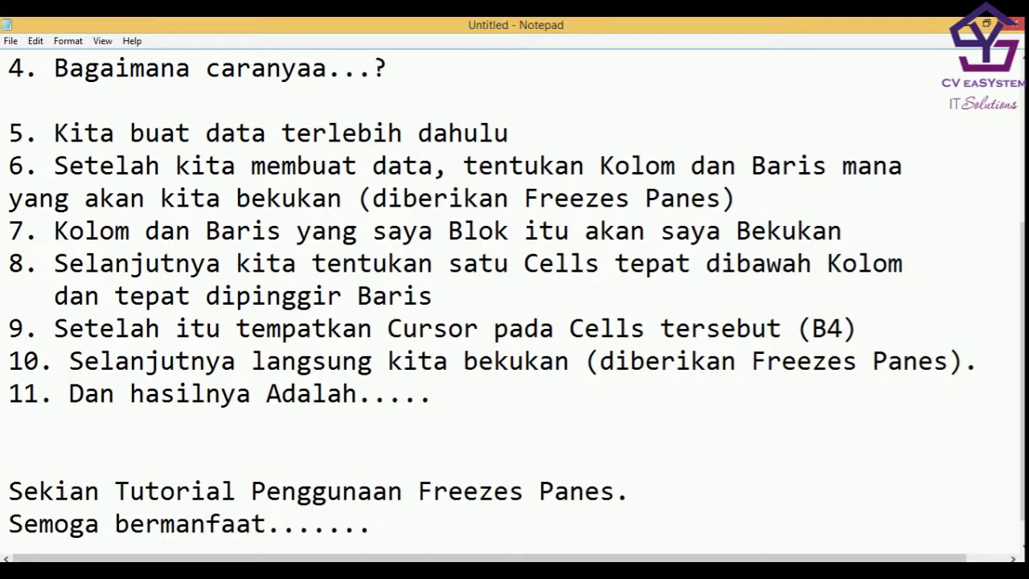